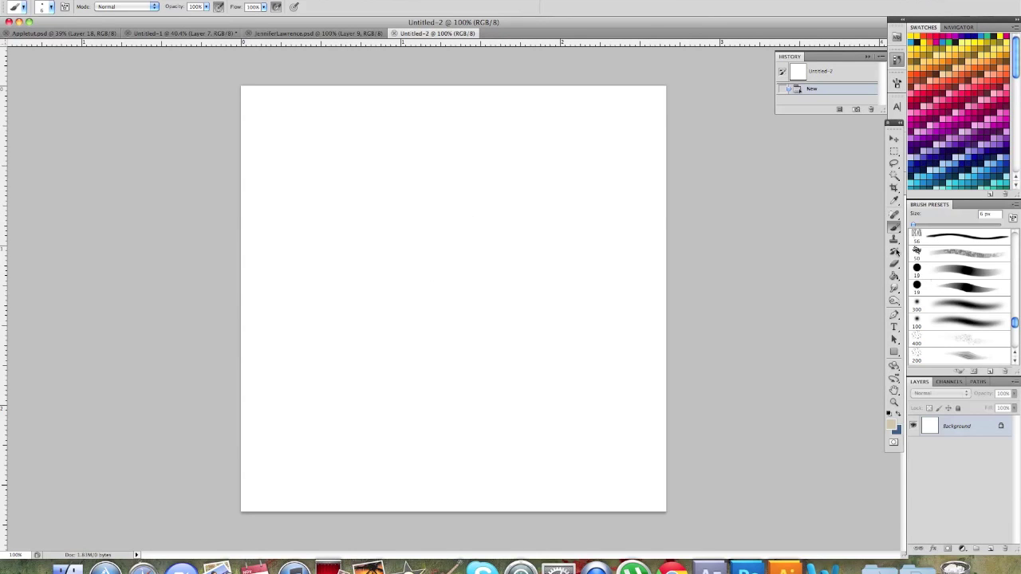
Step: Paint two thick black strokes across the canvas's upper half with the Brush Tool and the 30 px hard round preset
left_click(895, 229)
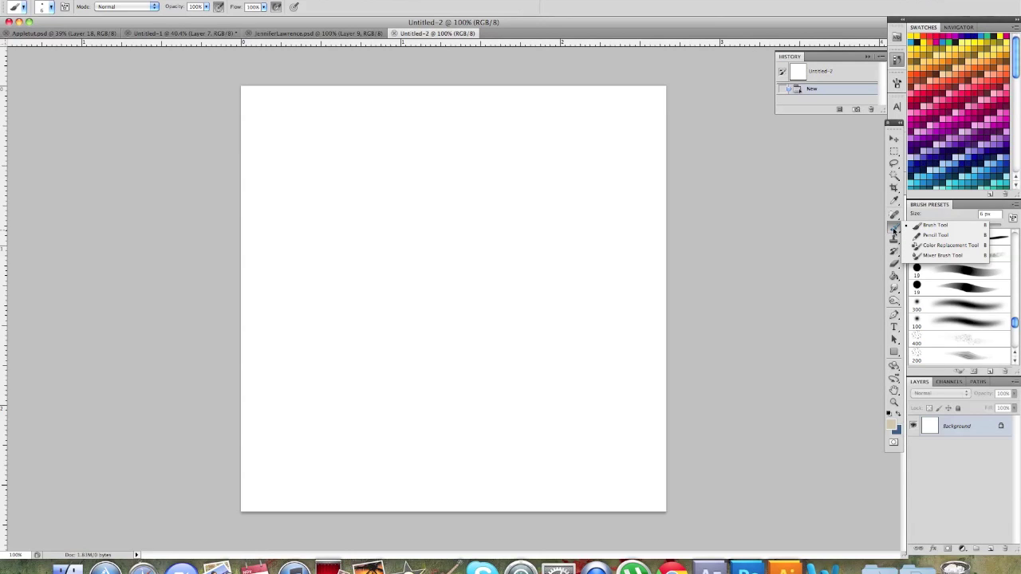
left_click(935, 225)
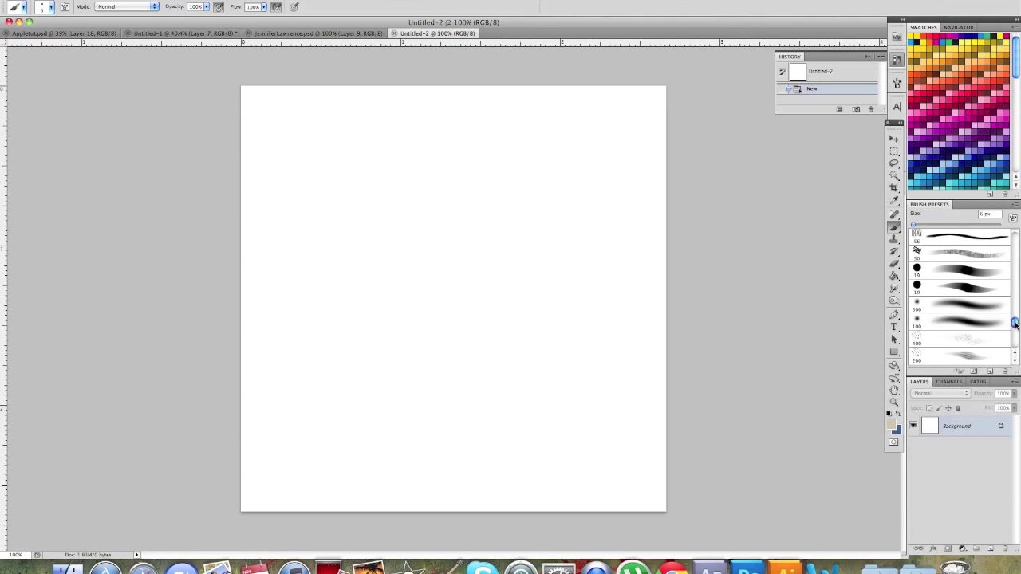
left_click(963, 275)
mouse_move(316, 232)
left_mouse_down()
mouse_move(369, 183)
mouse_move(453, 164)
left_mouse_up()
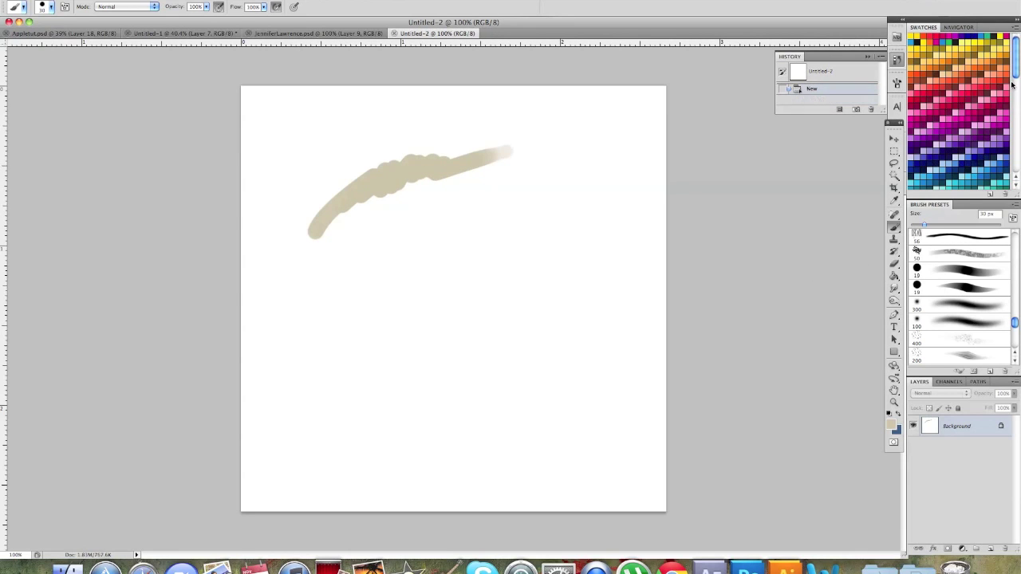
key("ctrl+z")
left_click_drag(1017, 72, 1016, 173)
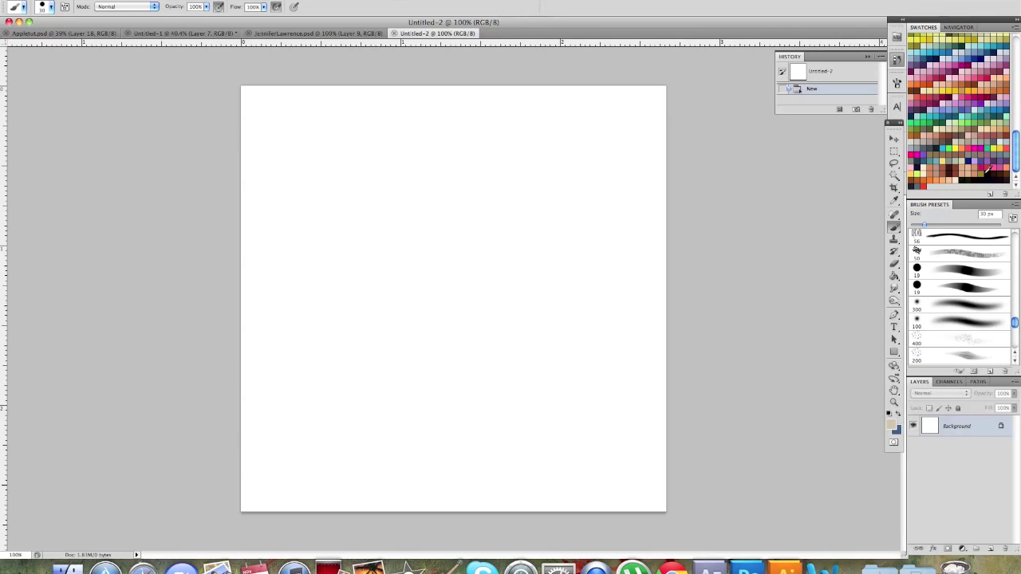
mouse_move(340, 257)
left_mouse_down()
mouse_move(417, 222)
mouse_move(432, 201)
mouse_move(444, 213)
mouse_move(503, 182)
left_mouse_up()
mouse_move(550, 146)
left_mouse_down()
mouse_move(600, 207)
mouse_move(604, 263)
left_mouse_up()
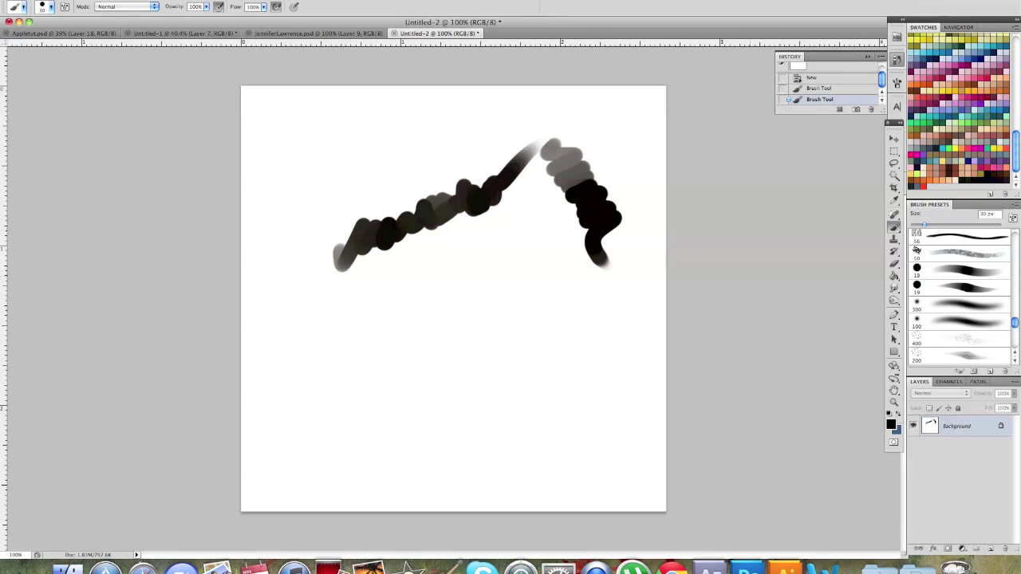
Step: Paint a thin stroke near the canvas centre with the 19 px hard preset and soft shading beside it with the 100 px soft preset
left_click(959, 289)
mouse_move(432, 301)
left_mouse_down()
mouse_move(472, 290)
mouse_move(468, 300)
mouse_move(495, 317)
mouse_move(493, 326)
mouse_move(538, 356)
left_mouse_up()
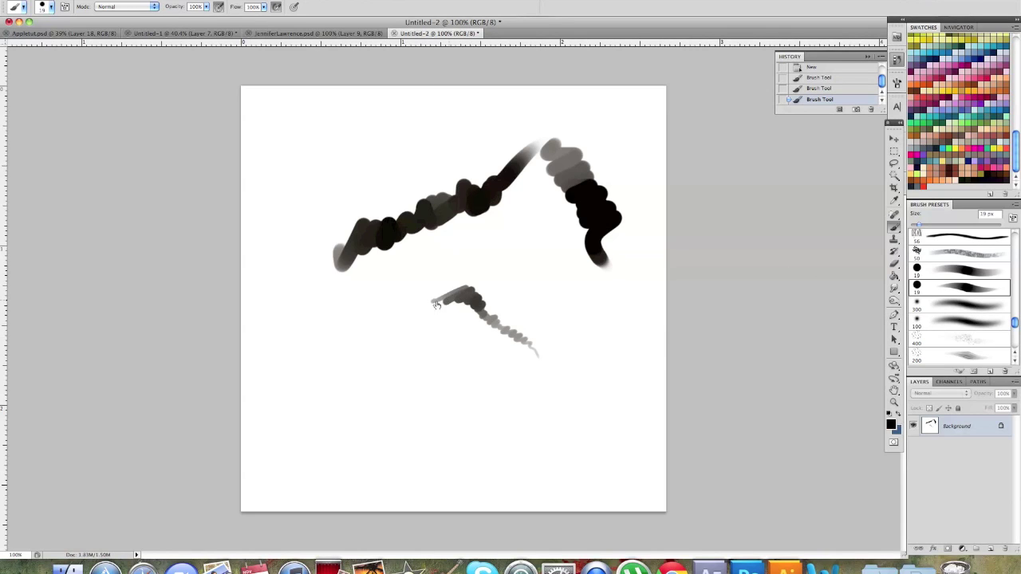
left_click(957, 321)
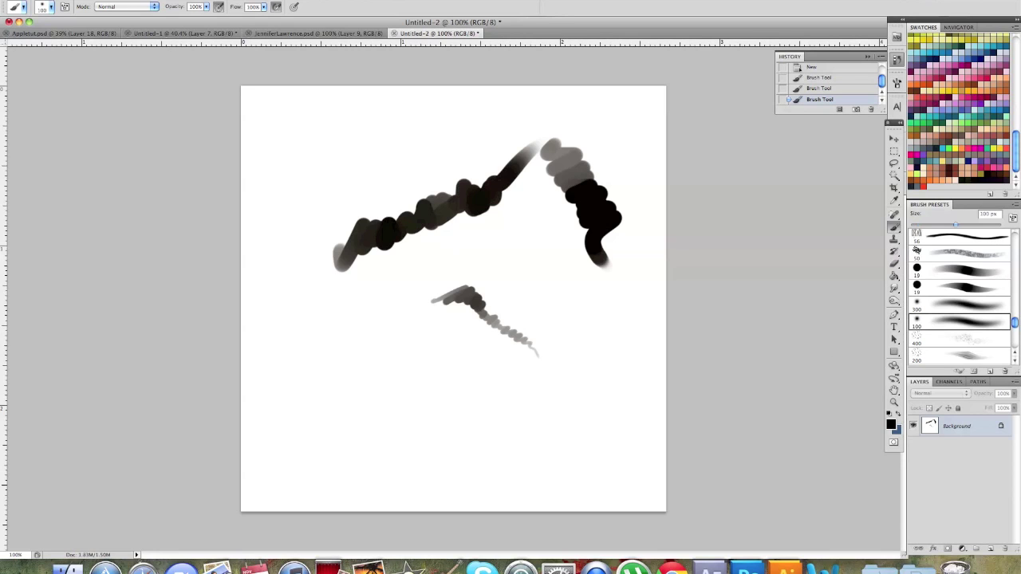
mouse_move(516, 230)
left_mouse_down()
mouse_move(547, 266)
mouse_move(574, 406)
mouse_move(580, 371)
mouse_move(615, 364)
mouse_move(610, 267)
left_mouse_up()
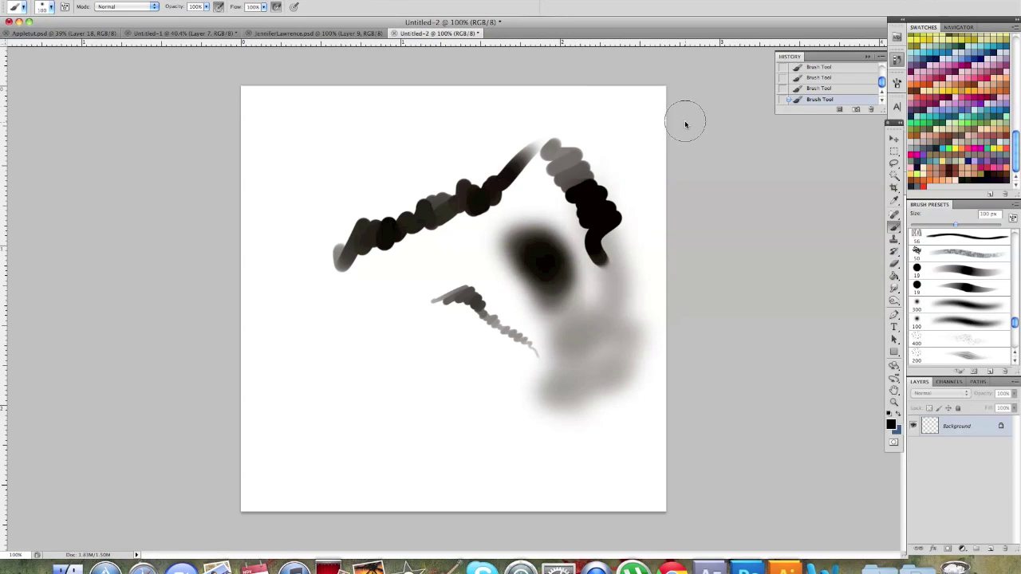
Step: On a new layer, paint adjoining orange and teal patches with a 40 px brush in the lower-left area of the canvas
left_click(990, 549)
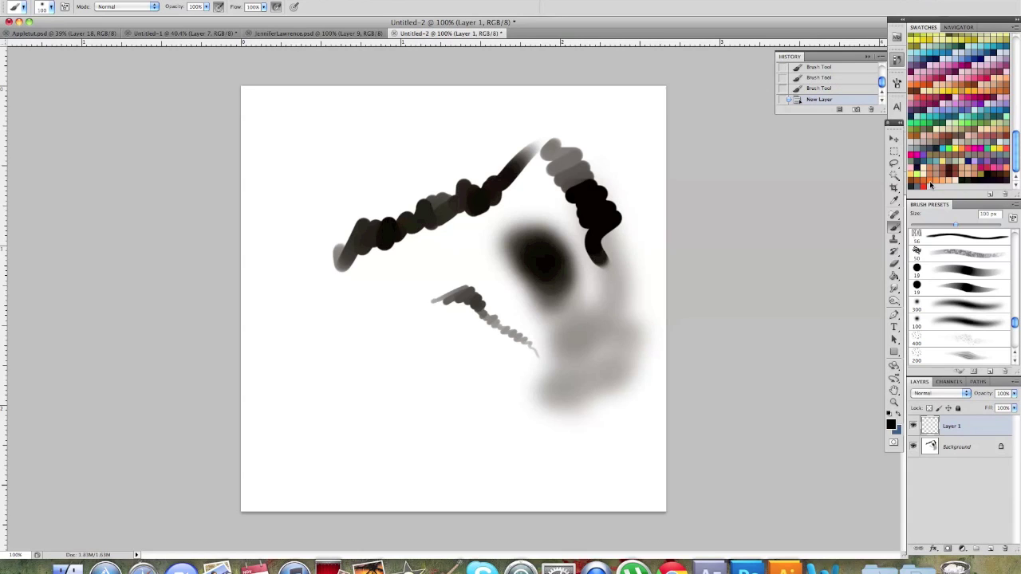
left_click(939, 176)
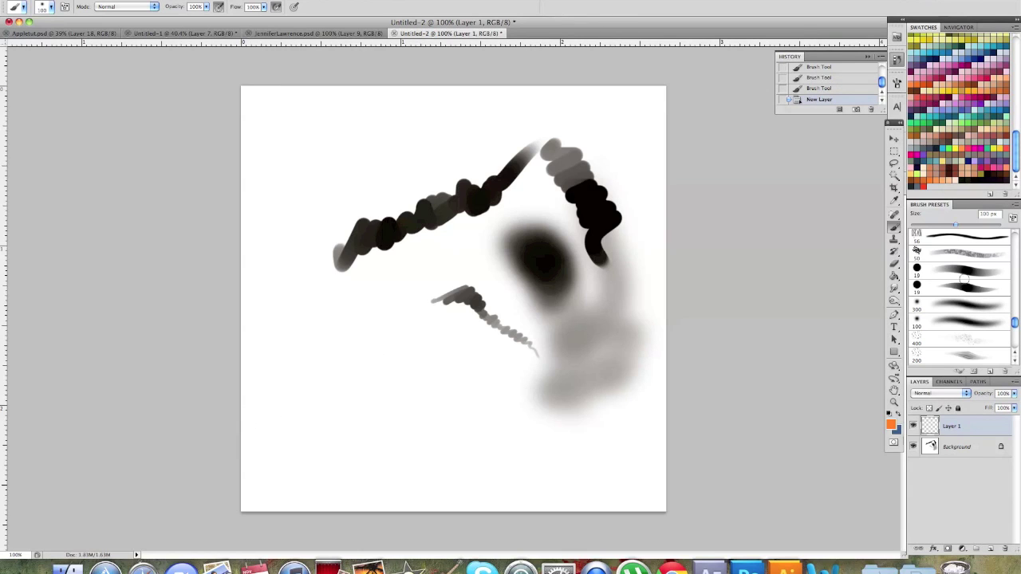
key("bracketleft")
key("bracketleft")
key("bracketleft")
key("bracketleft")
key("bracketleft")
key("bracketleft")
mouse_move(278, 366)
left_mouse_down()
mouse_move(306, 380)
mouse_move(353, 364)
mouse_move(446, 369)
mouse_move(413, 378)
left_mouse_up()
left_click(943, 148)
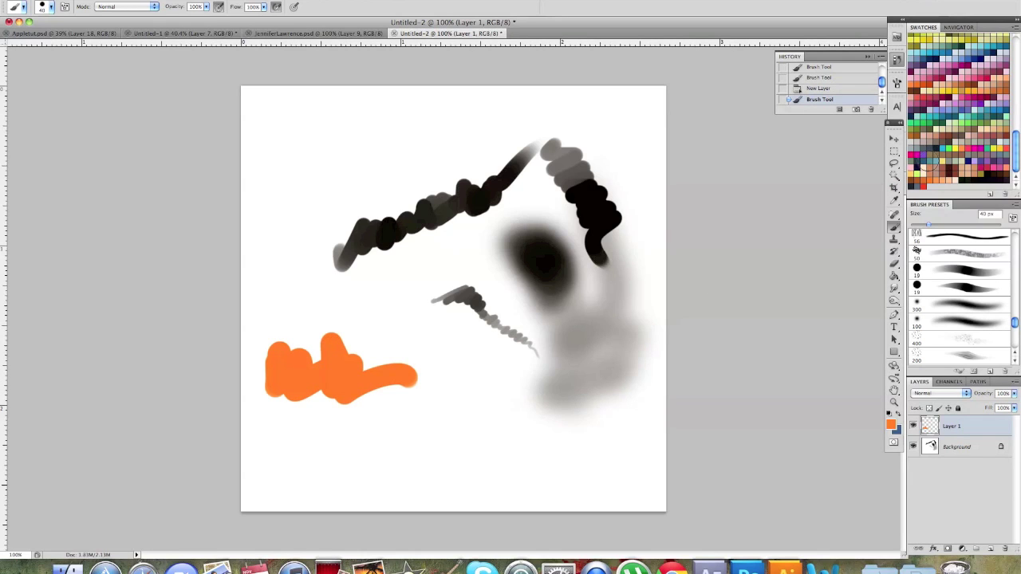
mouse_move(417, 387)
left_mouse_down()
mouse_move(378, 380)
mouse_move(426, 384)
mouse_move(417, 339)
mouse_move(461, 387)
left_mouse_up()
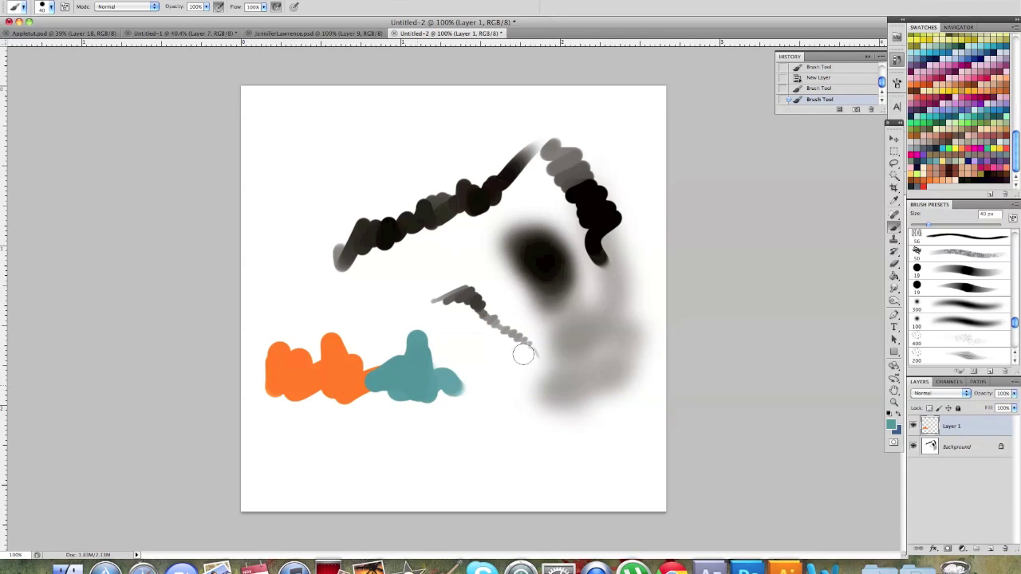
Step: Sample the orange and teal from the canvas and paint each over the other where the two patches meet
left_click(363, 361, "alt")
left_click(359, 367, "alt")
left_click_drag(359, 365, 397, 345)
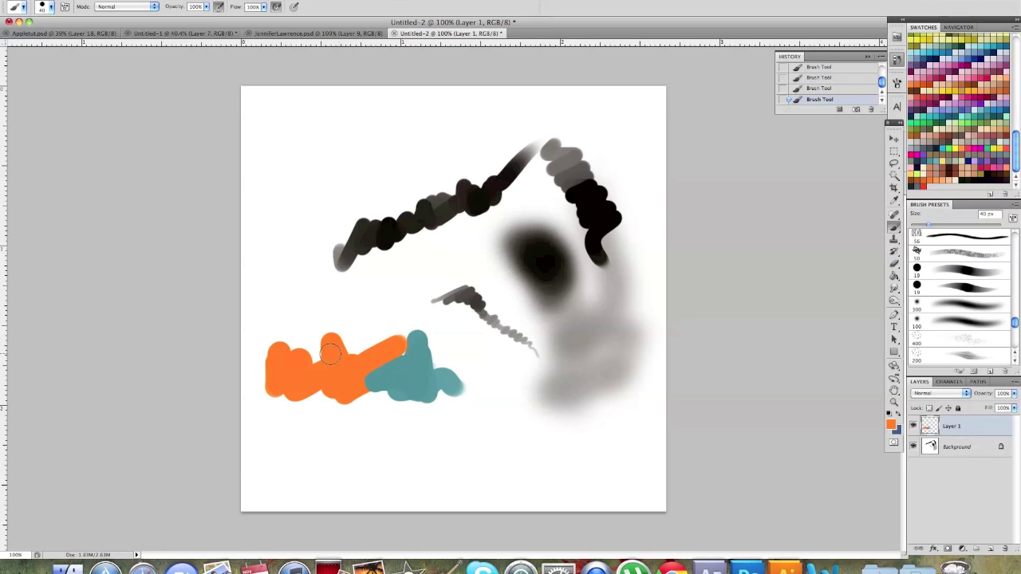
mouse_move(314, 395)
left_mouse_down()
mouse_move(400, 393)
mouse_move(369, 377)
left_mouse_up()
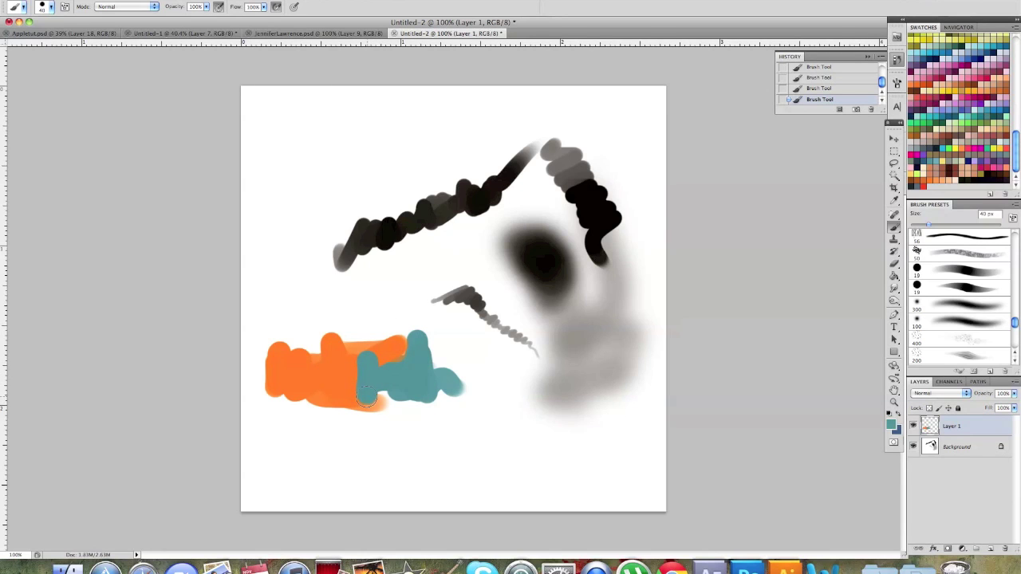
left_click_drag(368, 366, 376, 410)
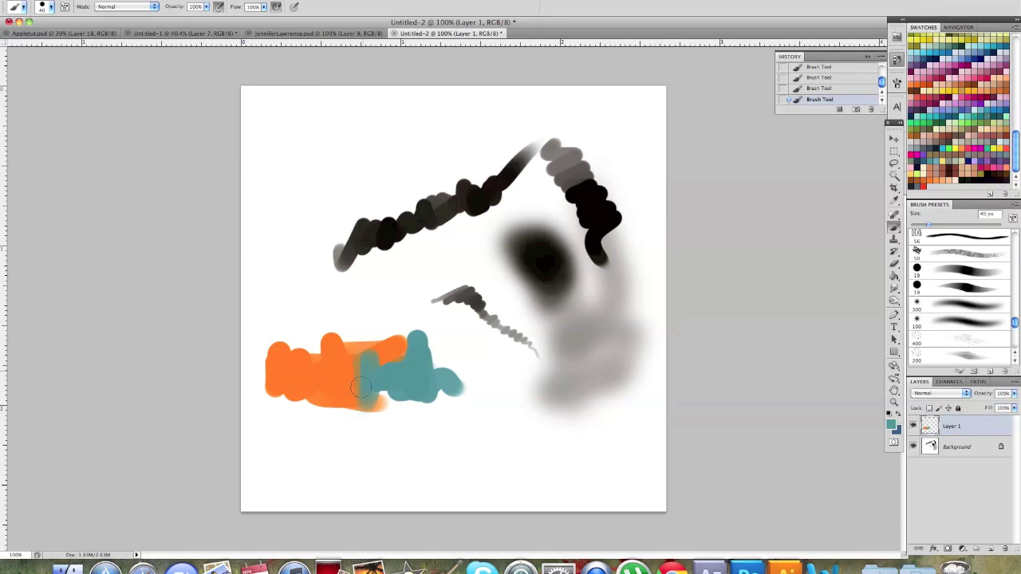
left_click_drag(353, 351, 375, 379)
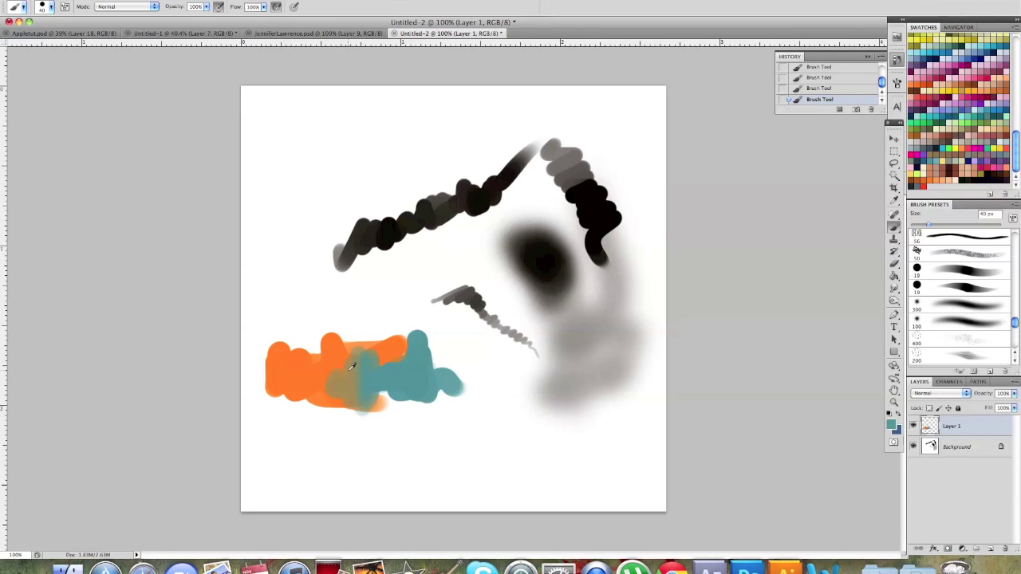
Step: Repeatedly sample intermediate tones between the orange and teal patches and brush them over the overlap to blend the colours
left_click(350, 368, "alt")
left_click(329, 367, "alt")
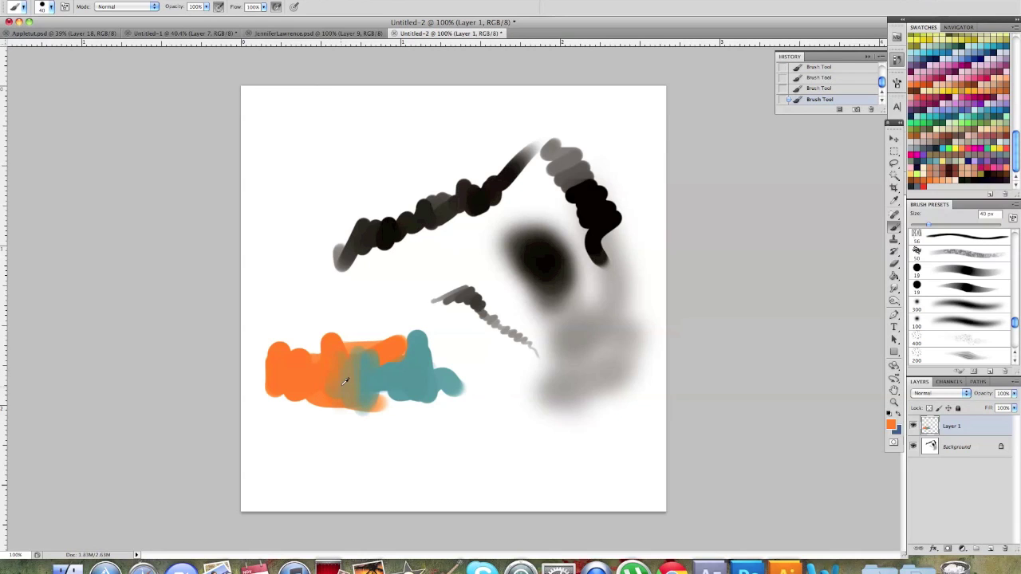
left_click(372, 375, "alt")
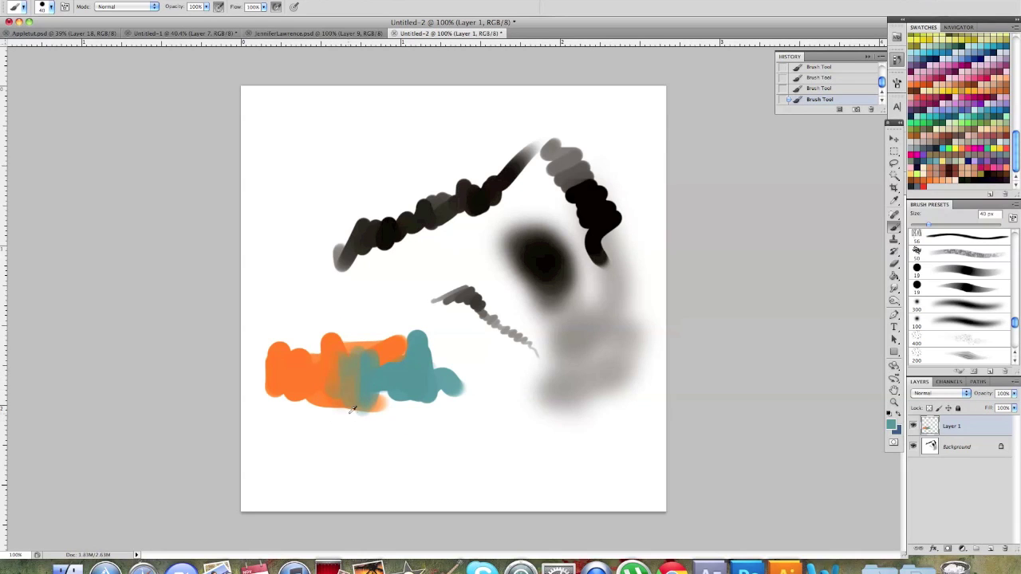
left_click(345, 370, "alt")
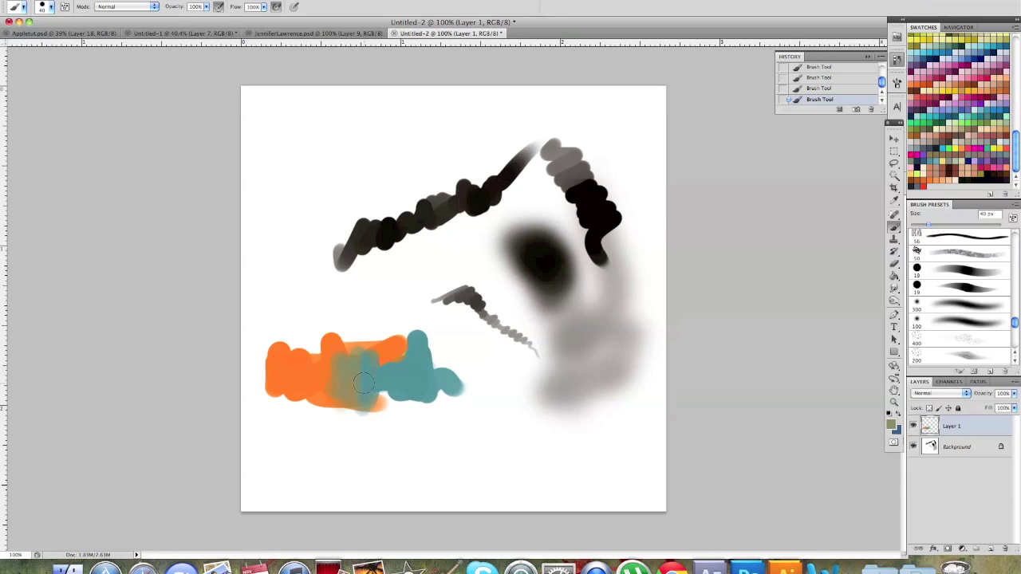
left_click(323, 375, "alt")
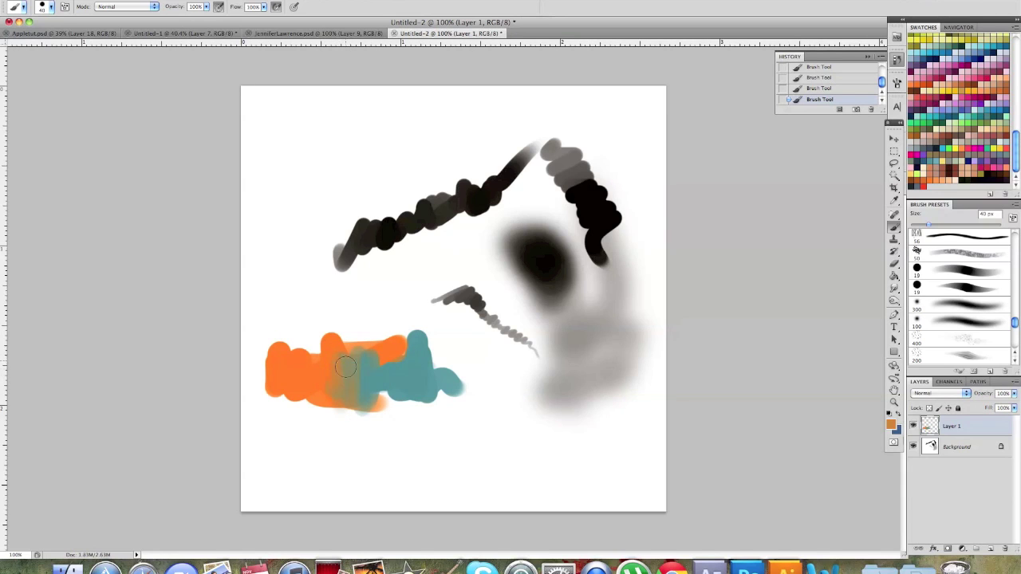
left_click(364, 406, "alt")
left_click(370, 377, "alt")
left_click_drag(373, 396, 388, 415)
left_click(367, 396, "alt")
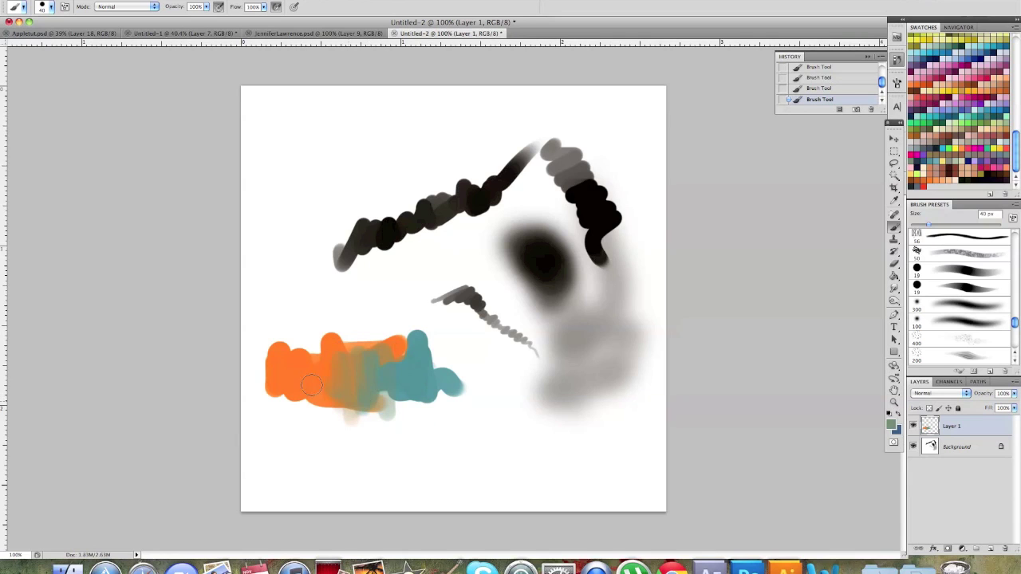
Step: Smooth the gradient further by brushing sampled olive and brownish-orange tones over the orange side and lower edge of the blend
left_click(335, 357, "alt")
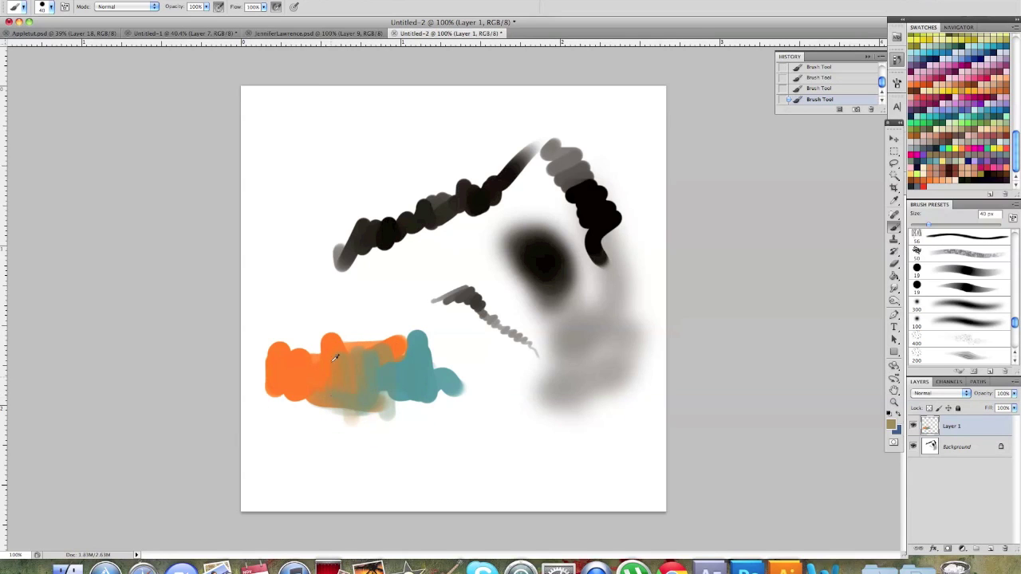
left_click(329, 383, "alt")
left_click(353, 383, "alt")
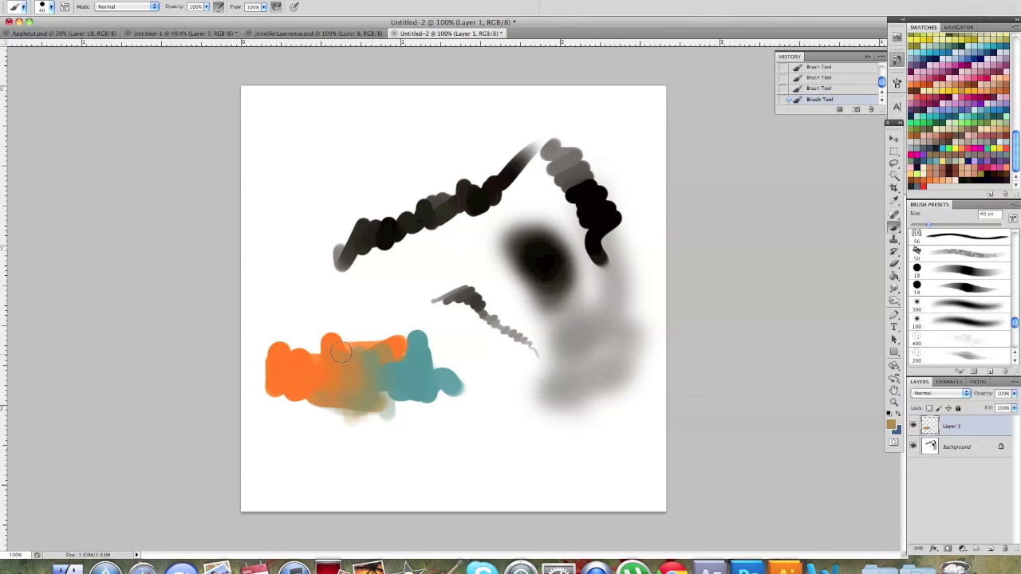
left_click(356, 383, "alt")
mouse_move(375, 369)
left_mouse_down()
mouse_move(382, 413)
mouse_move(382, 365)
mouse_move(376, 391)
mouse_move(355, 355)
mouse_move(372, 373)
mouse_move(370, 416)
left_mouse_up()
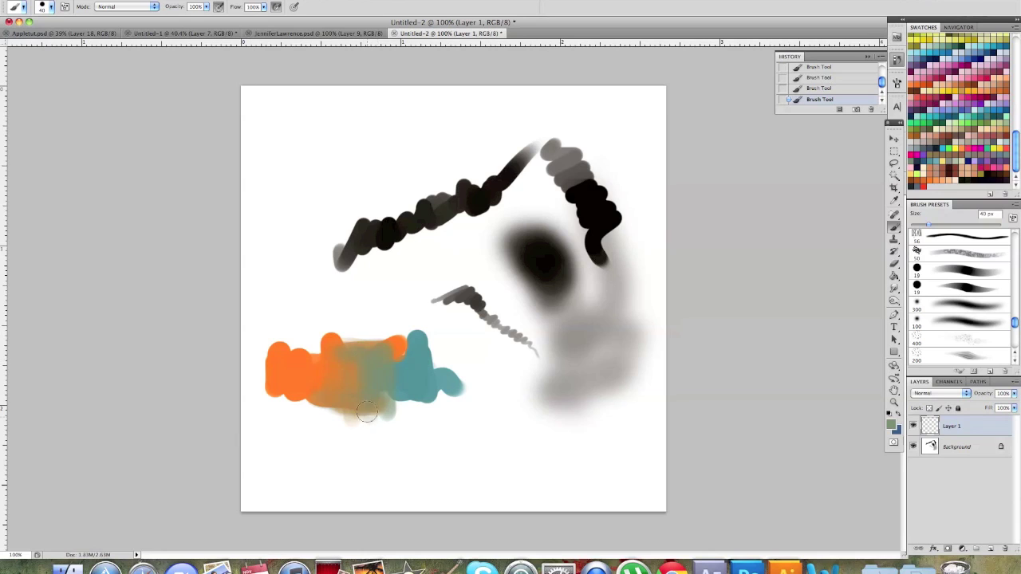
left_click(349, 375, "alt")
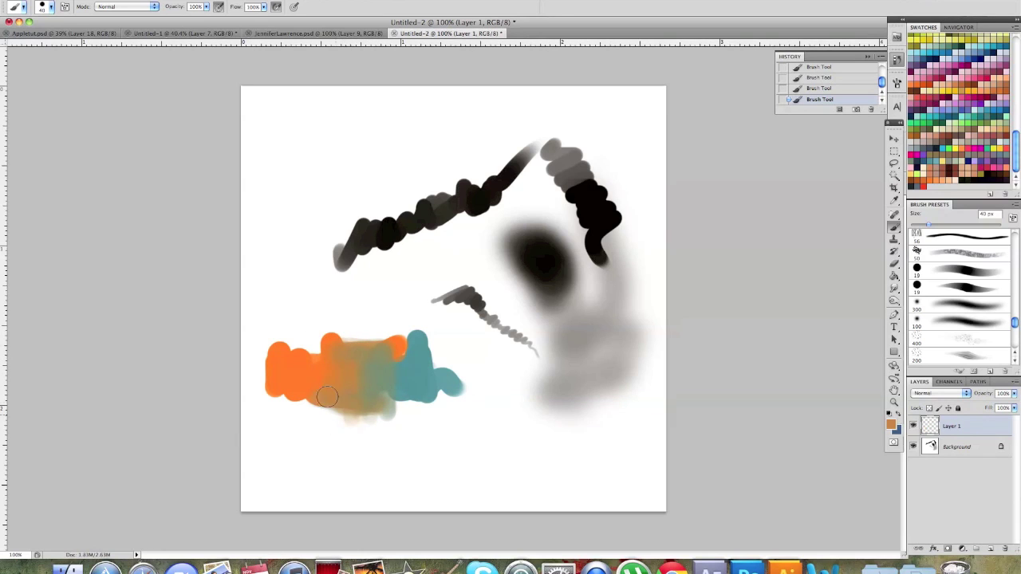
mouse_move(332, 403)
left_mouse_down()
mouse_move(378, 411)
mouse_move(306, 391)
mouse_move(338, 401)
mouse_move(302, 408)
mouse_move(339, 402)
left_mouse_up()
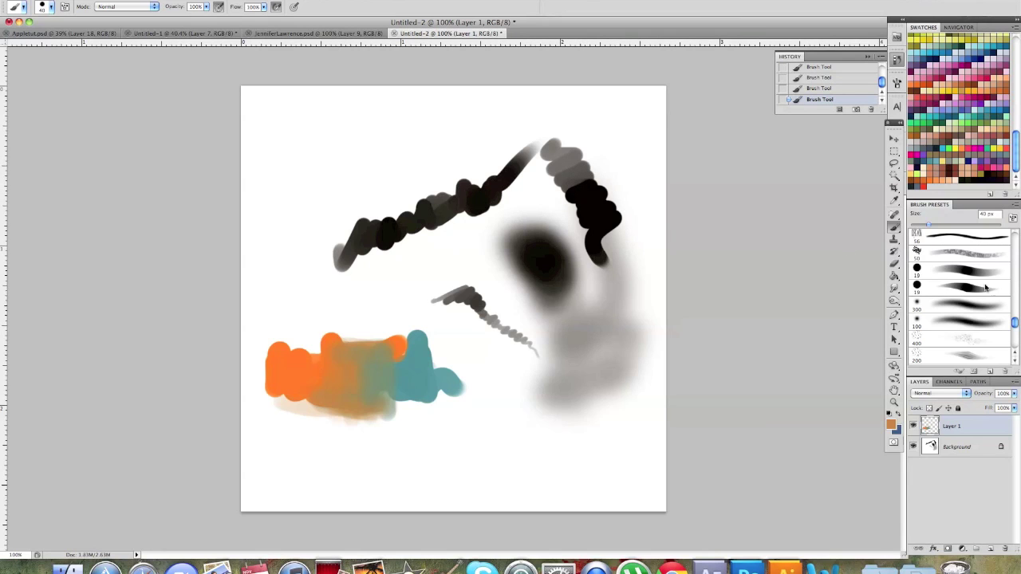
Step: Sketch a rough brownish-orange outline in the upper-left area of the canvas with a 6 px hard brush
left_click(932, 286)
key("bracketleft")
key("bracketleft")
key("bracketleft")
key("bracketleft")
mouse_move(283, 134)
left_mouse_down()
mouse_move(302, 233)
mouse_move(342, 246)
mouse_move(403, 138)
mouse_move(336, 123)
mouse_move(397, 125)
left_mouse_up()
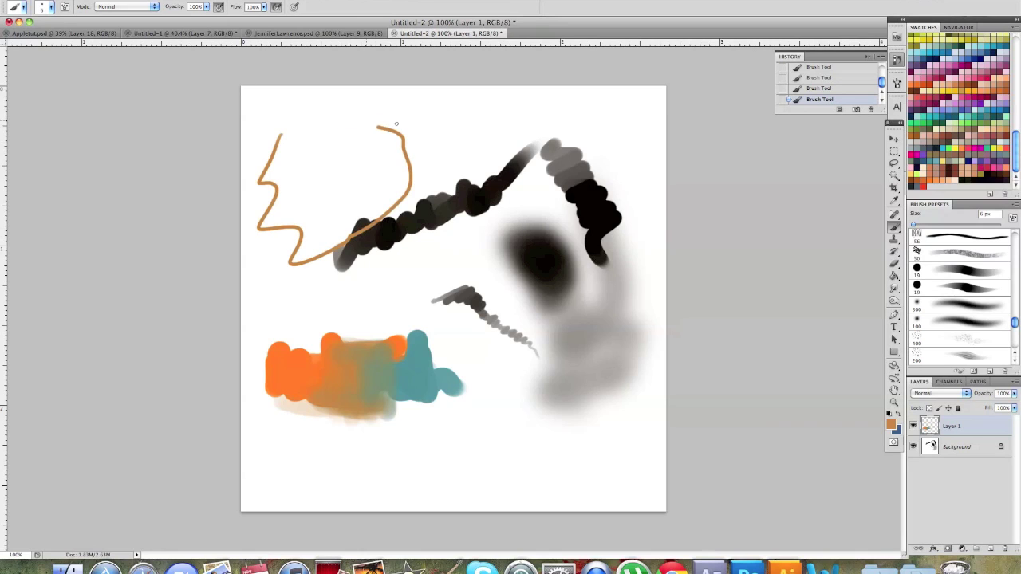
left_click_drag(336, 121, 422, 145)
left_click_drag(287, 120, 337, 121)
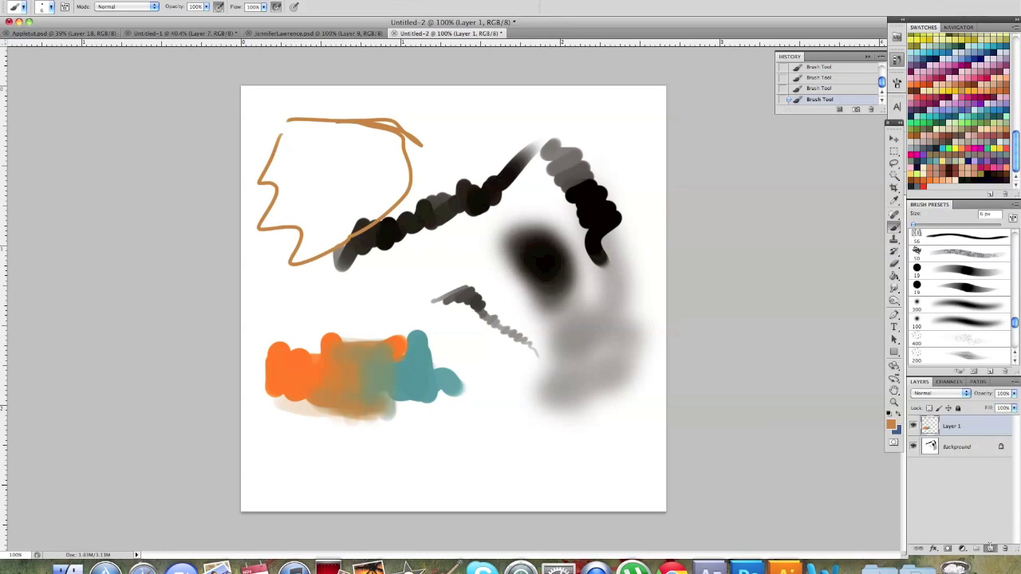
Step: Add a new layer above Layer 1 and lower the opacity of Layer 1 to 33%
left_click(990, 549)
left_click(958, 446)
left_click(1014, 394)
left_click_drag(1010, 404, 976, 404)
left_click(279, 136)
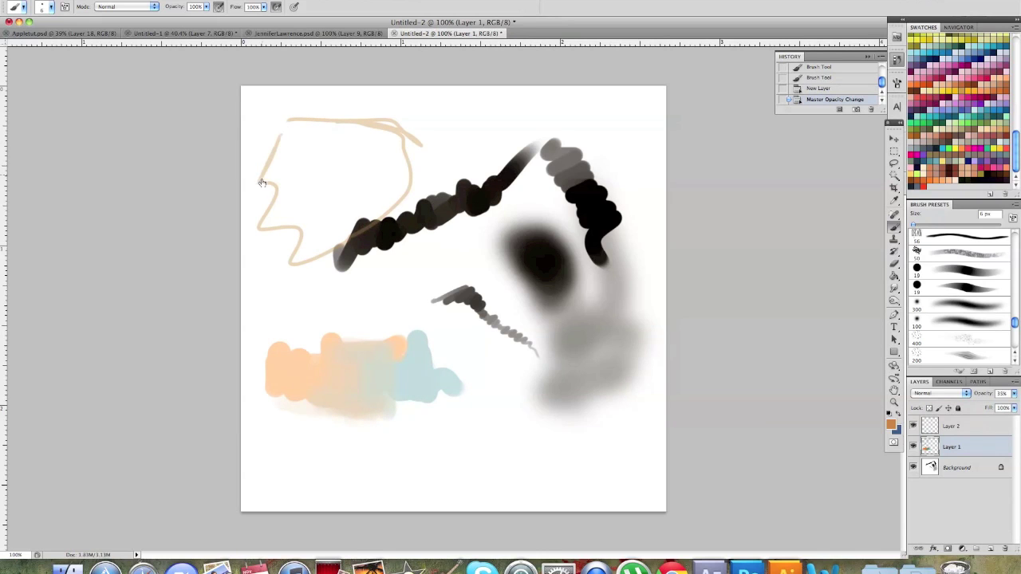
Step: On Layer 2, retrace the faded sketch in brownish orange, then draw overlapping circular outlines over it in sampled black
left_click(967, 427)
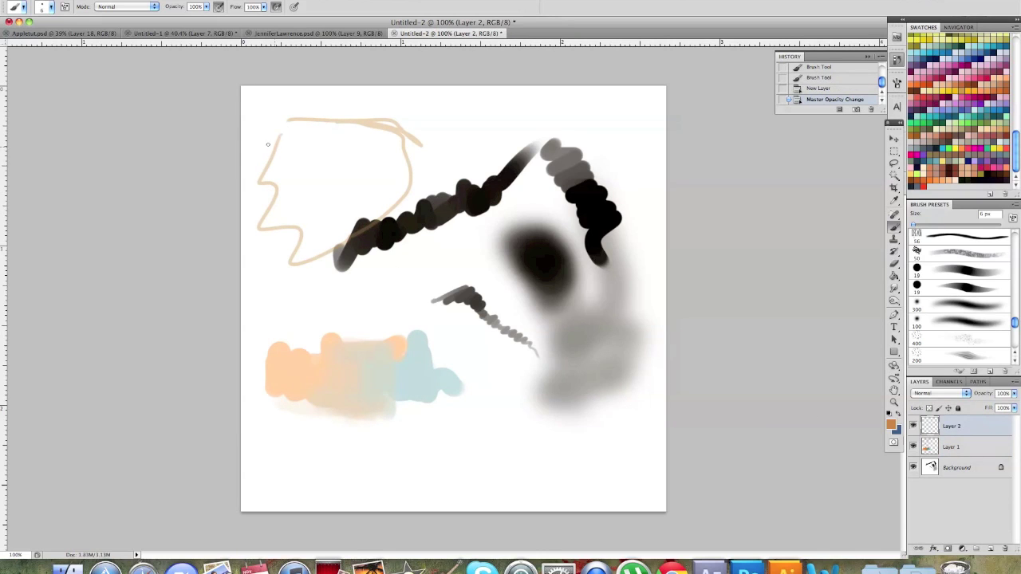
mouse_move(279, 143)
left_mouse_down()
mouse_move(262, 194)
mouse_move(347, 259)
mouse_move(316, 124)
left_mouse_up()
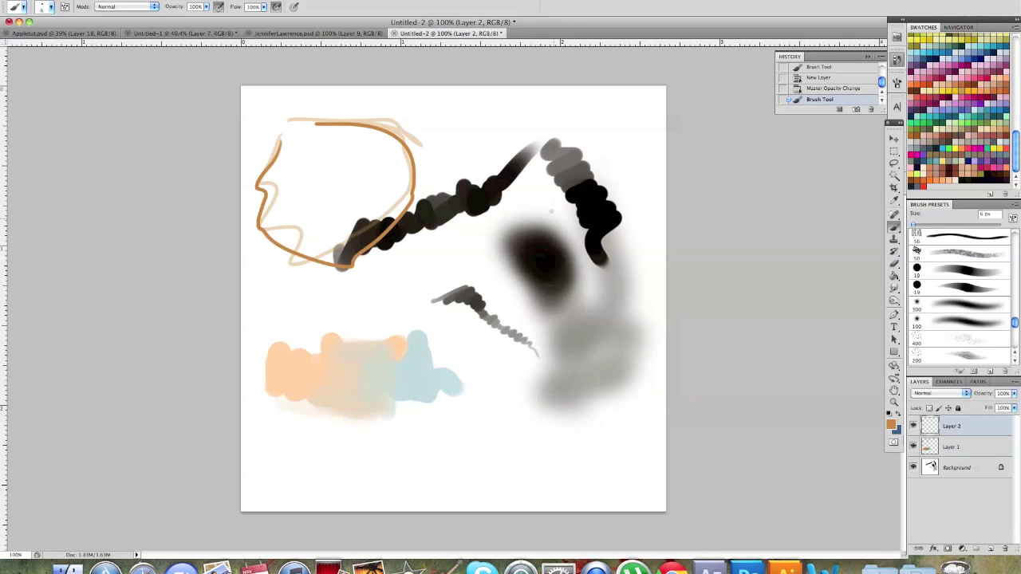
left_click(488, 201, "alt")
mouse_move(278, 140)
left_mouse_down()
mouse_move(363, 260)
mouse_move(396, 137)
left_mouse_up()
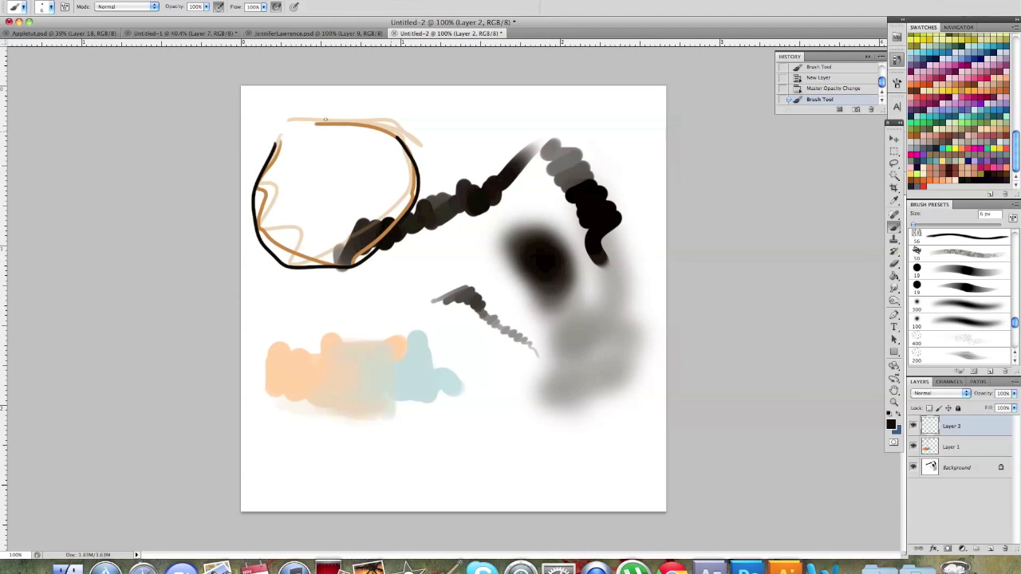
mouse_move(325, 119)
left_mouse_down()
mouse_move(323, 260)
mouse_move(257, 203)
mouse_move(286, 128)
left_mouse_up()
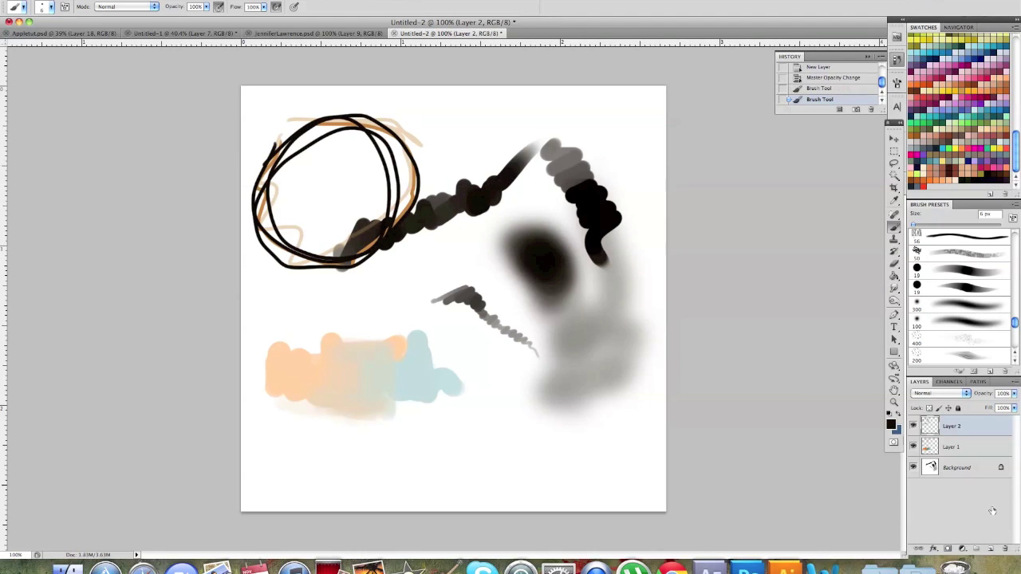
Step: Add a layer mask to Layer 2 and create a new layer directly above Layer 1
left_click(948, 549)
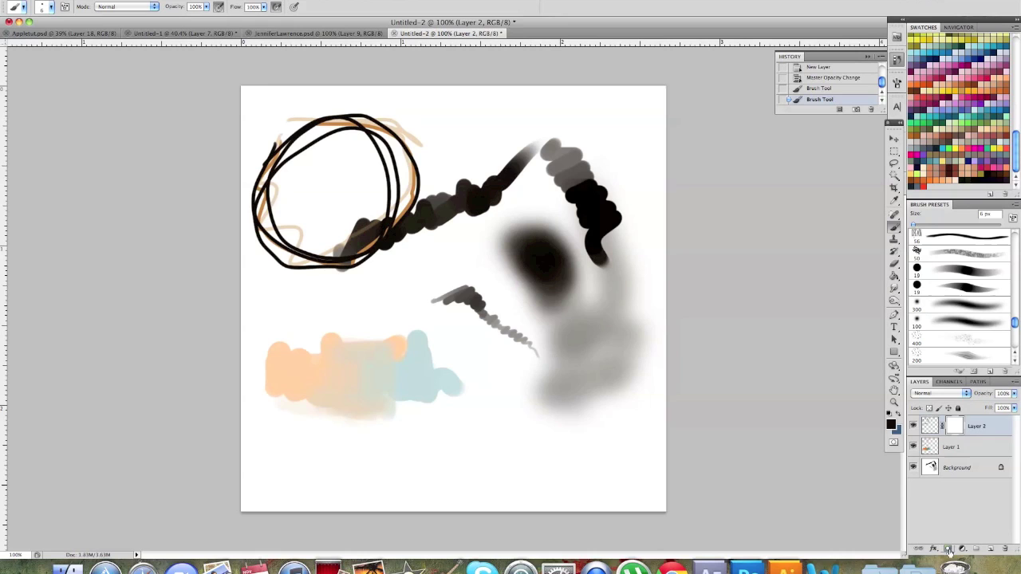
left_click(971, 449)
left_click(990, 549)
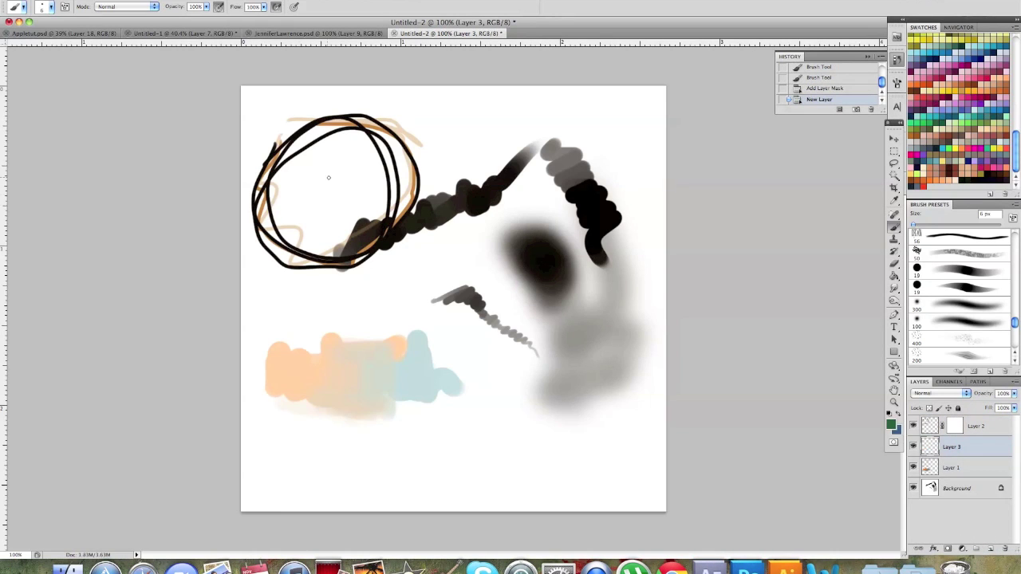
Step: Enlarge the brush to 45 px and fill the inside of the circular outlines with green on Layer 3
key("bracketright")
key("bracketright")
key("bracketright")
key("bracketright")
key("bracketright")
key("bracketright")
key("bracketright")
key("bracketright")
key("bracketright")
key("bracketright")
key("bracketright")
mouse_move(353, 142)
left_mouse_down()
mouse_move(303, 139)
mouse_move(359, 123)
mouse_move(365, 217)
mouse_move(378, 231)
mouse_move(260, 181)
mouse_move(333, 187)
mouse_move(303, 255)
left_mouse_up()
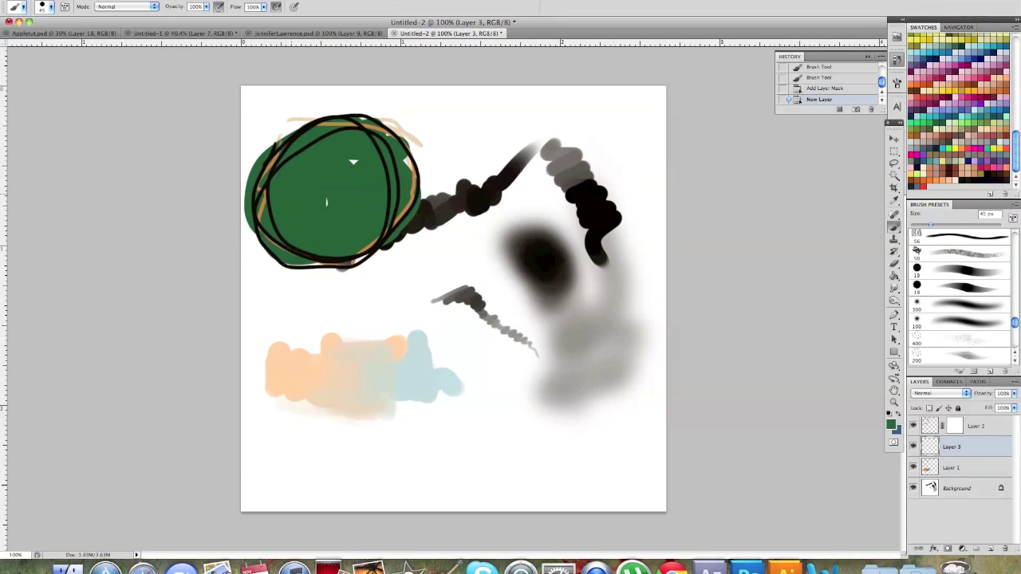
Step: Paint black on Layer 2's mask over the circle to hide its line art
left_click(955, 426)
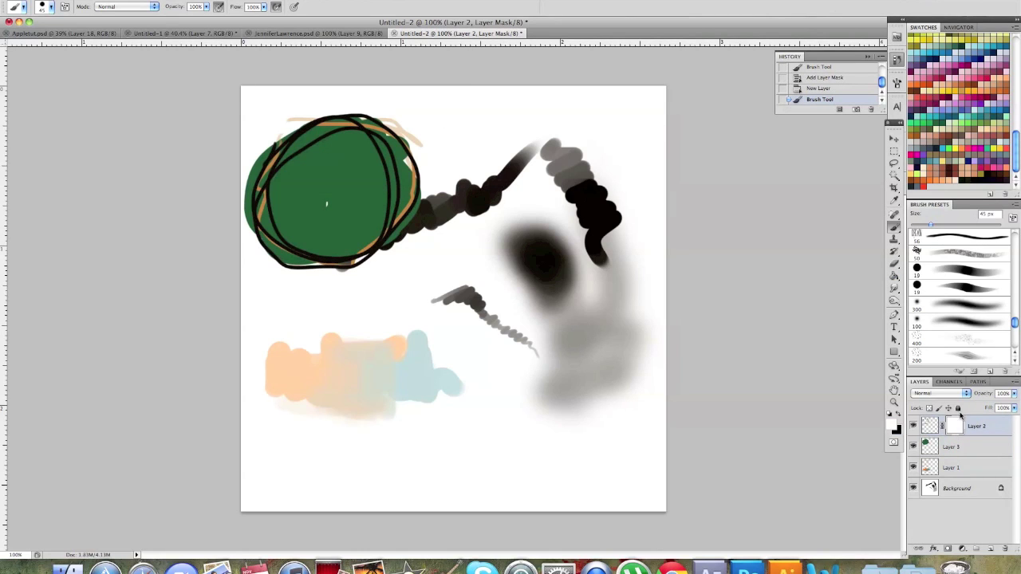
left_click(899, 416)
key("x")
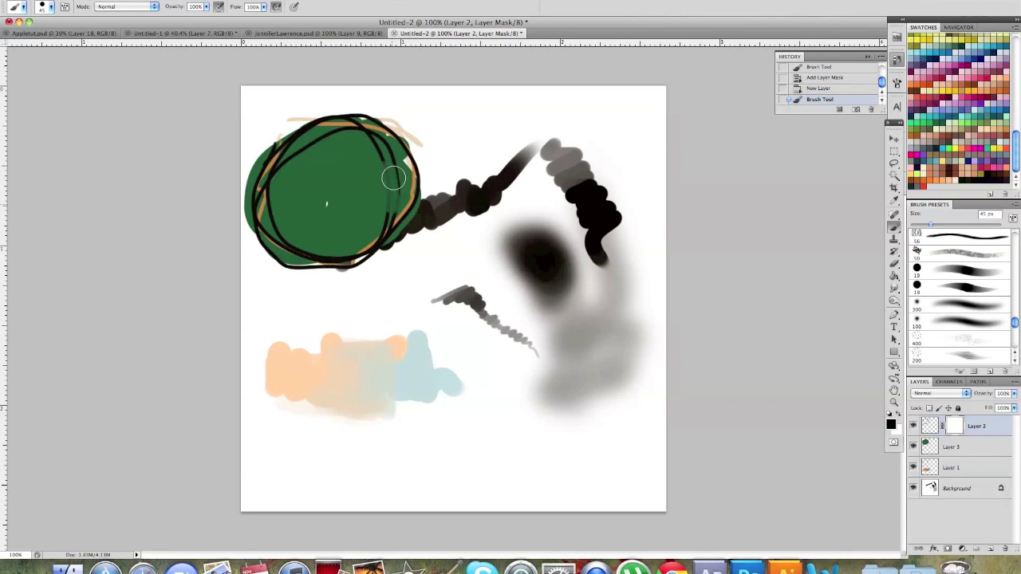
mouse_move(396, 181)
left_mouse_down()
mouse_move(356, 130)
mouse_move(312, 128)
mouse_move(274, 168)
mouse_move(261, 220)
mouse_move(315, 256)
left_mouse_up()
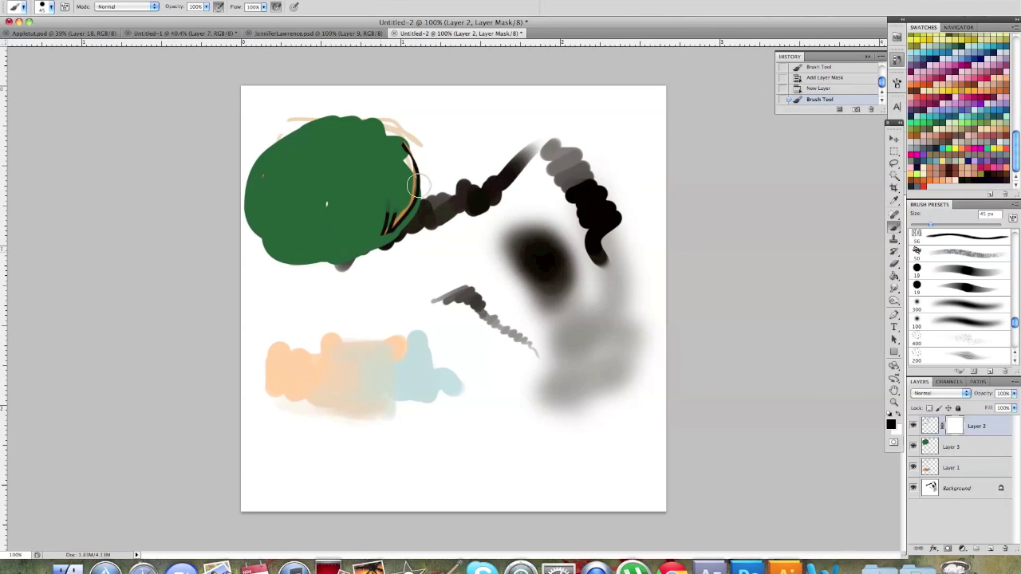
left_click_drag(417, 186, 378, 231)
left_click(389, 157)
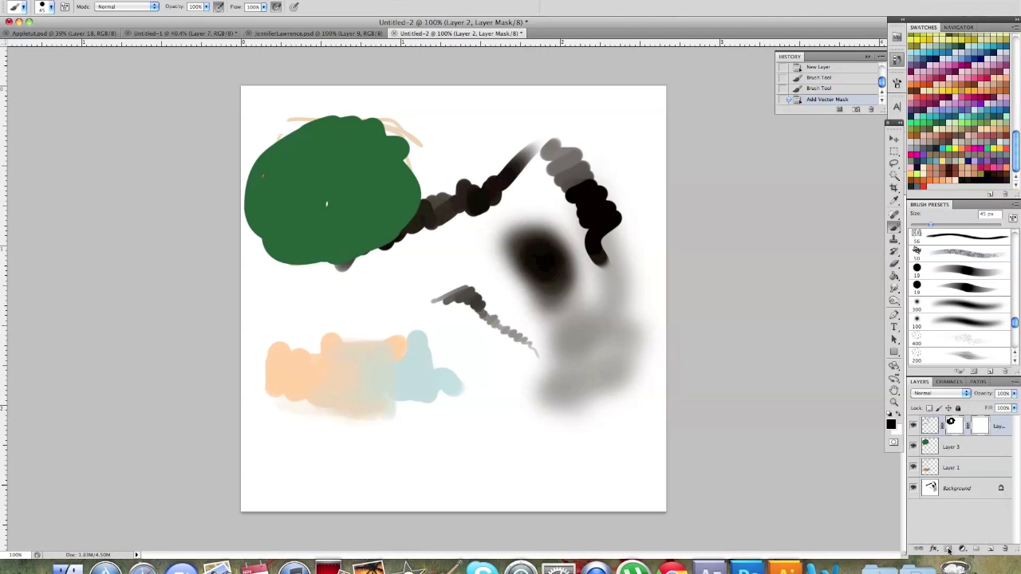
Step: Delete the painted layer mask from Layer 2 and add a new layer at the top of the stack
right_click(957, 426)
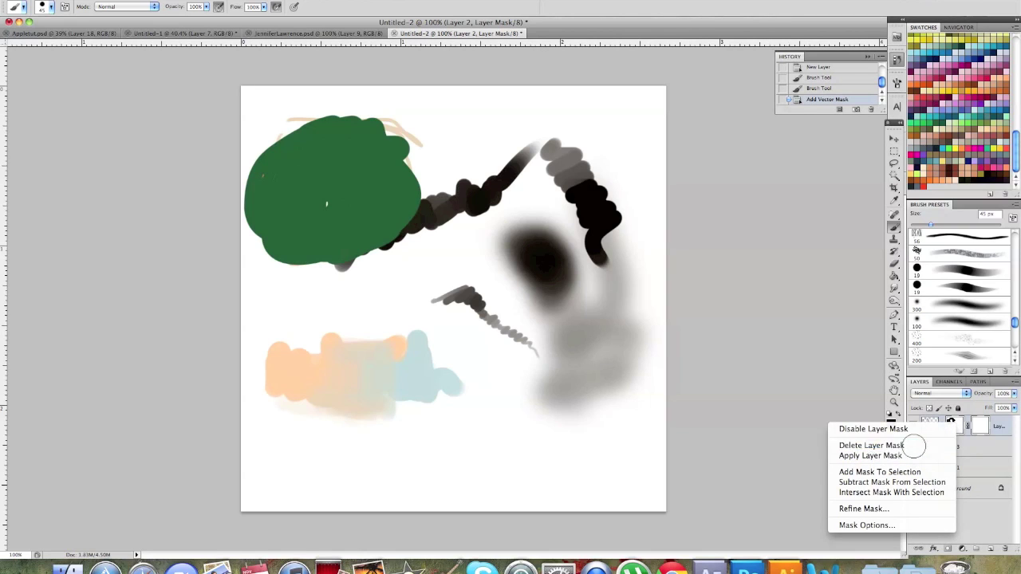
left_click(914, 446)
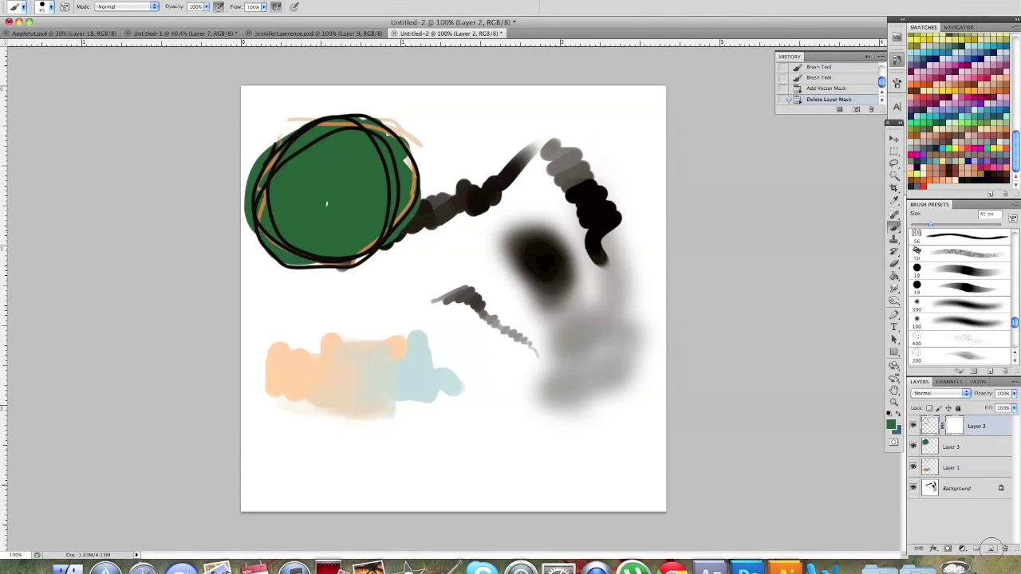
left_click(990, 549)
Step: Review the available adjustment layer types, such as Levels, Curves and Hue/Saturation
left_click(169, 0)
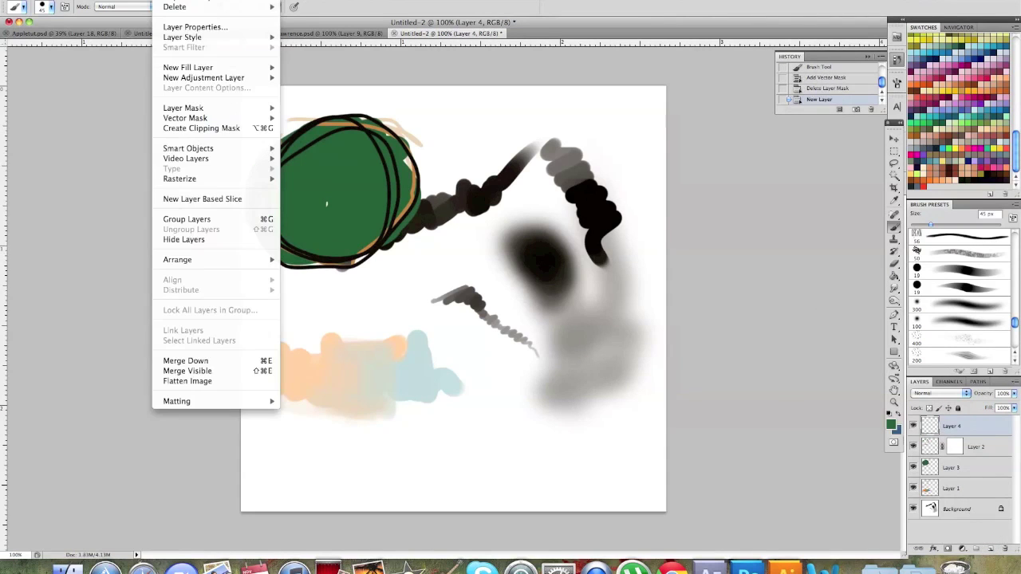
mouse_move(232, 81)
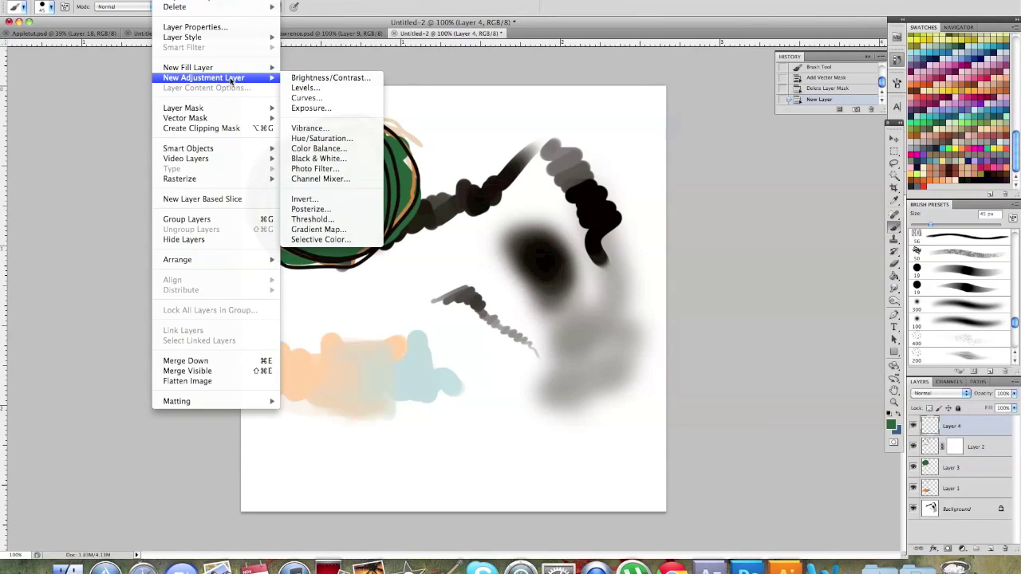
mouse_move(276, 79)
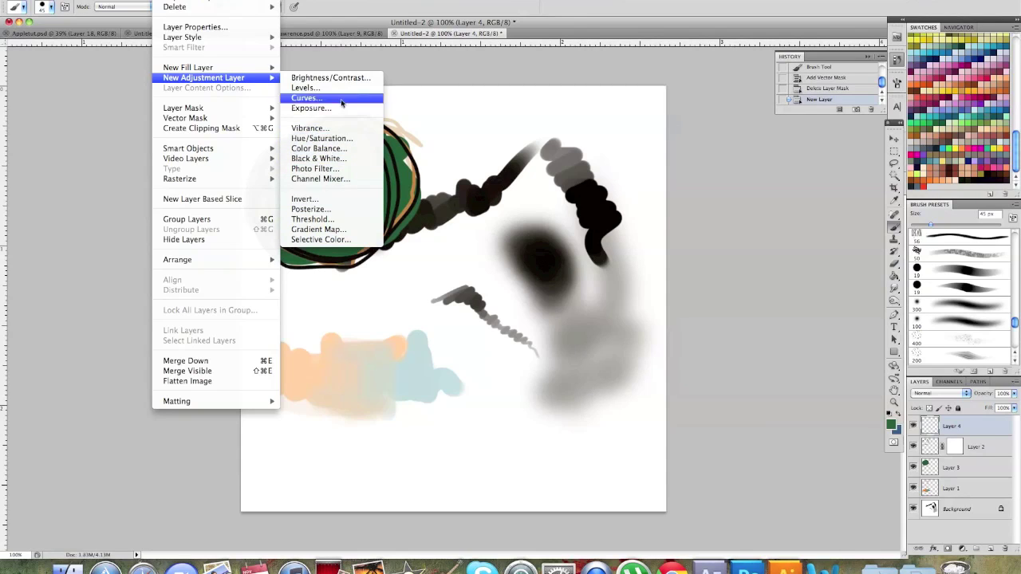
left_click(447, 92)
left_click(518, 101)
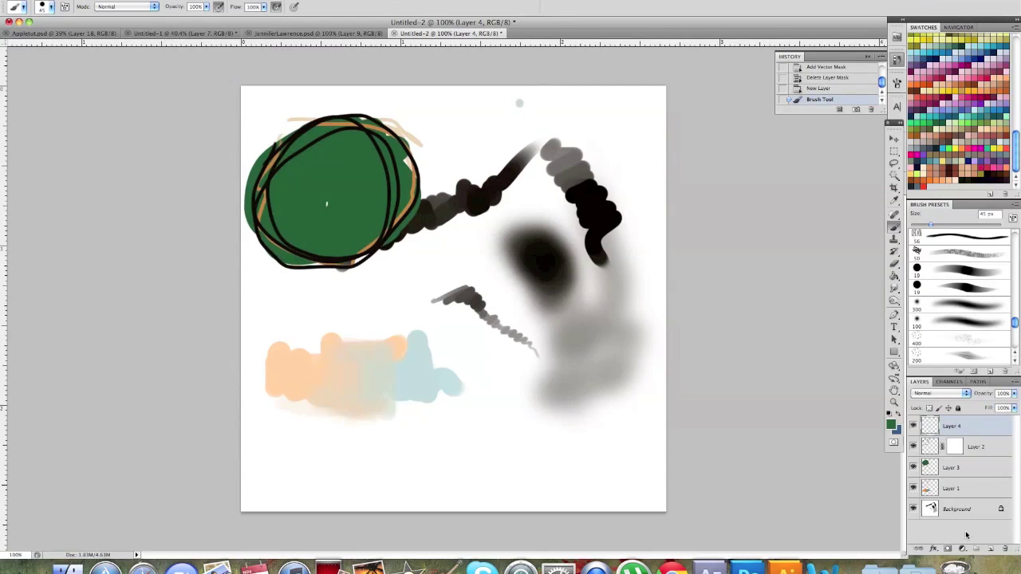
Step: Add a new top layer and apply the merged image to it with Multiply blending at 100% opacity
left_click(993, 550)
left_click(160, 0)
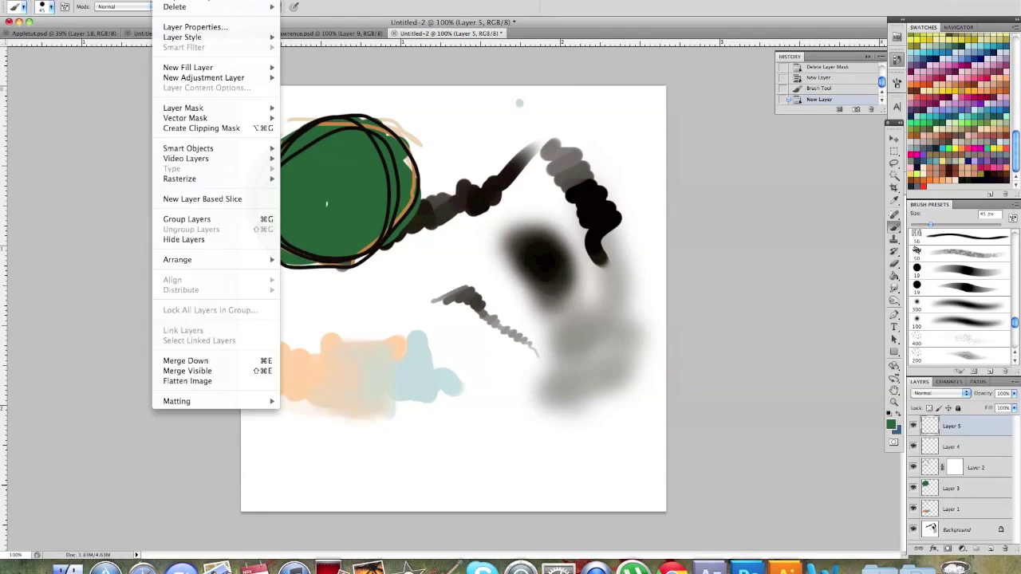
mouse_move(131, 0)
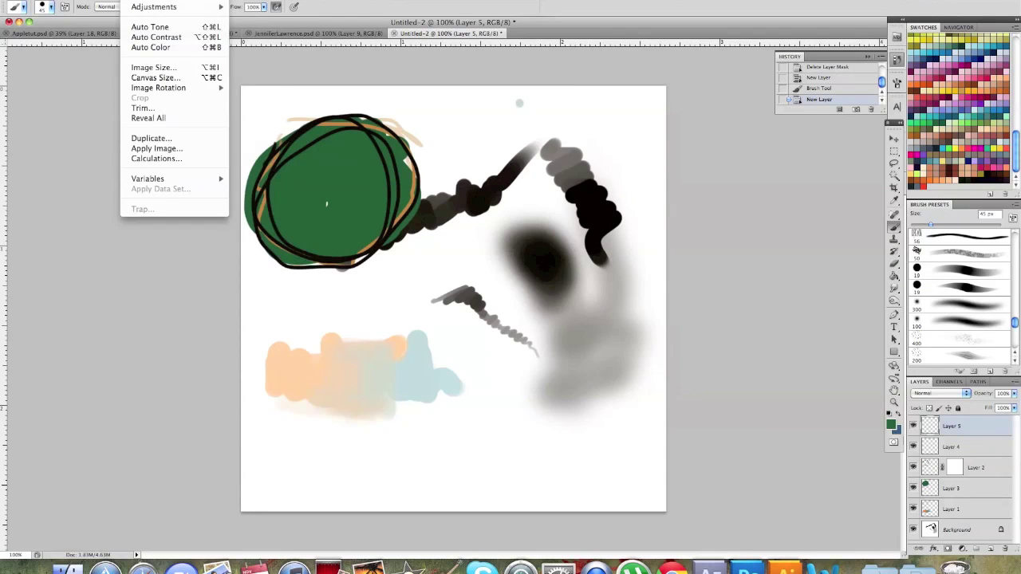
left_click(156, 149)
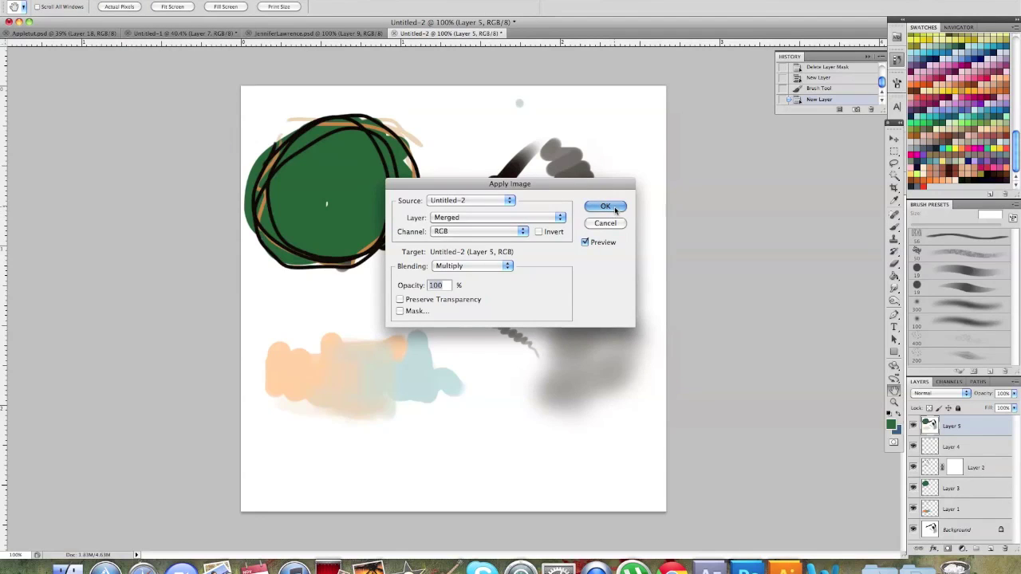
left_click(606, 207)
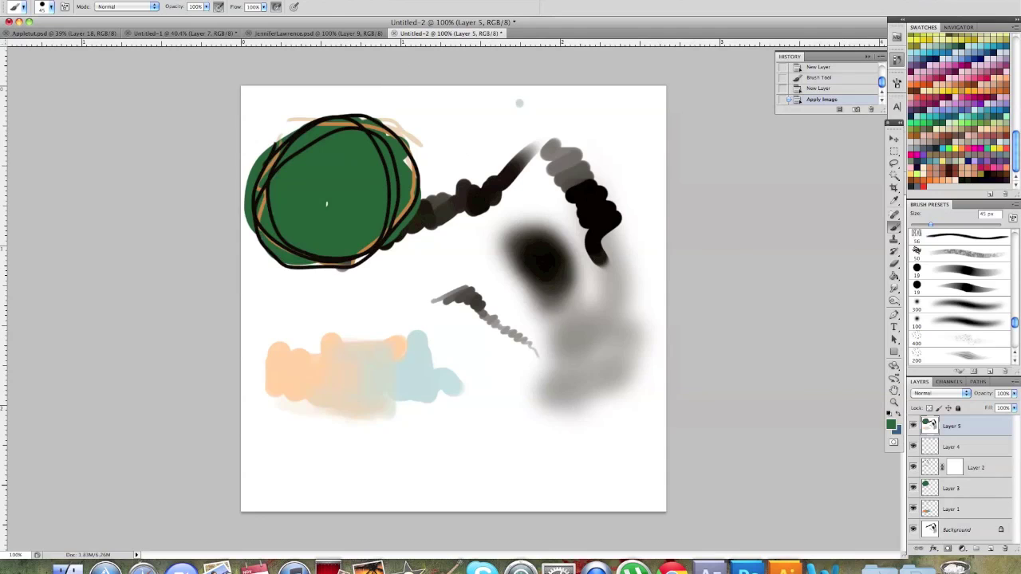
Step: Apply the Sharpen filter twice to the merged image layer
left_click(231, 0)
mouse_move(312, 150)
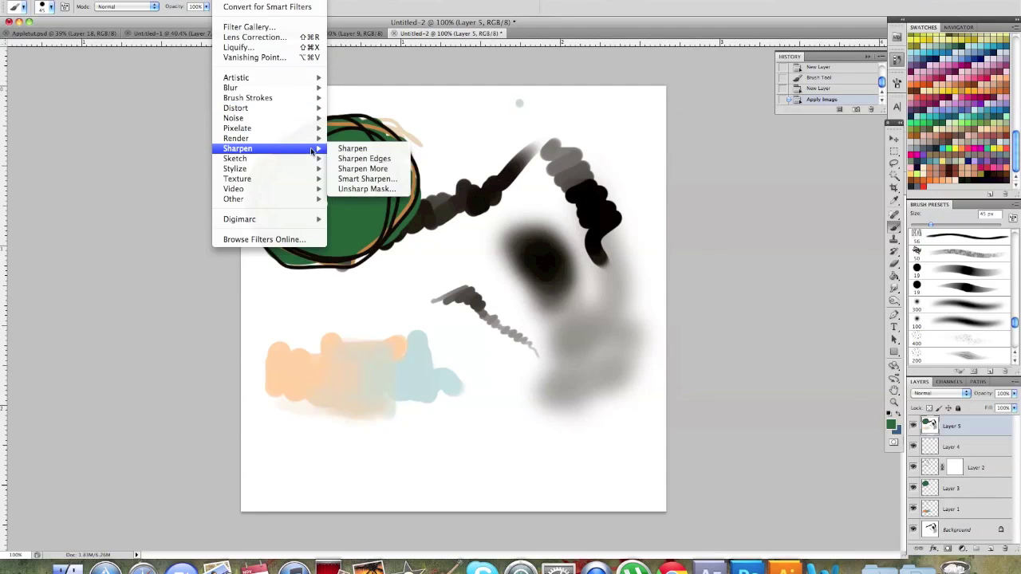
left_click(353, 149)
left_click(232, 0)
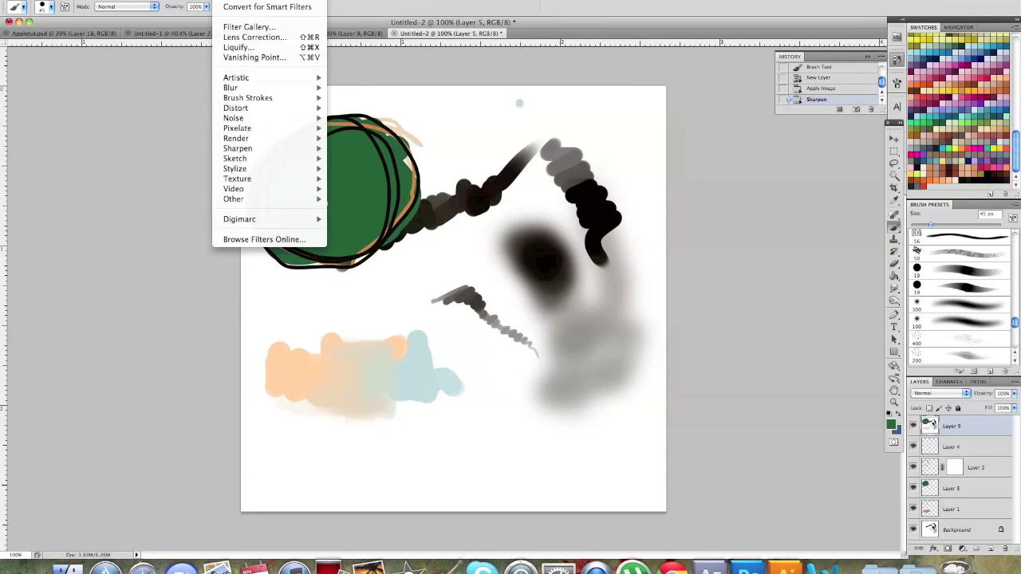
mouse_move(264, 149)
left_click(353, 149)
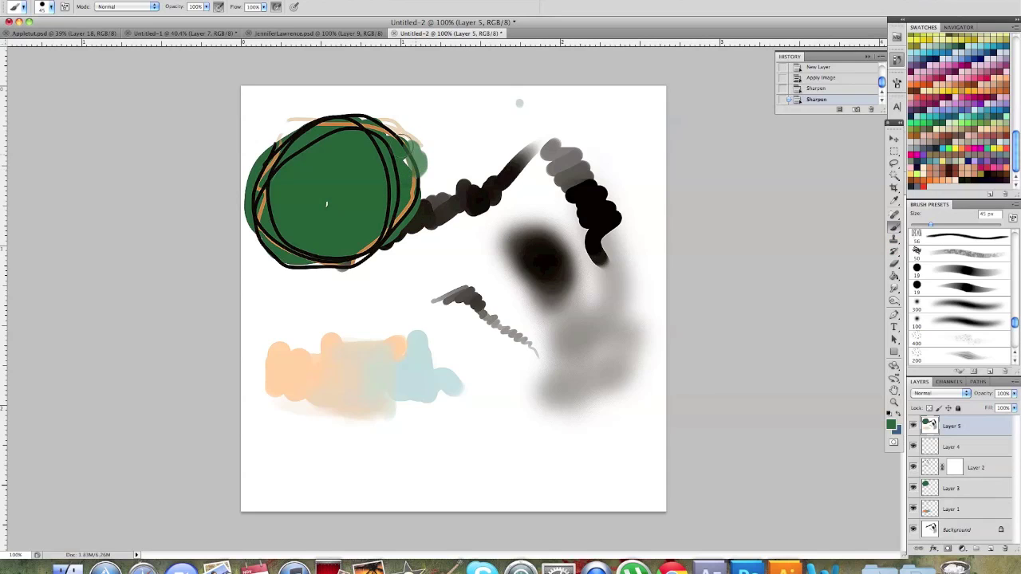
Step: Paint a green stroke across the top of the circle, then a black stroke below it with the 19 px hard brush
mouse_move(429, 137)
left_mouse_down()
mouse_move(358, 129)
mouse_move(257, 169)
left_mouse_up()
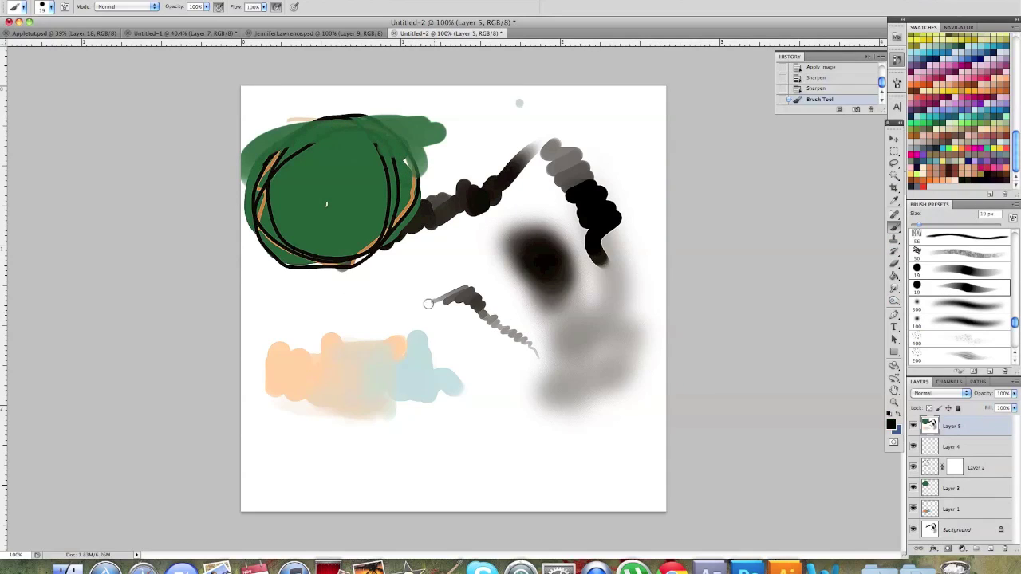
mouse_move(428, 304)
left_mouse_down()
mouse_move(457, 334)
mouse_move(483, 397)
mouse_move(478, 427)
left_mouse_up()
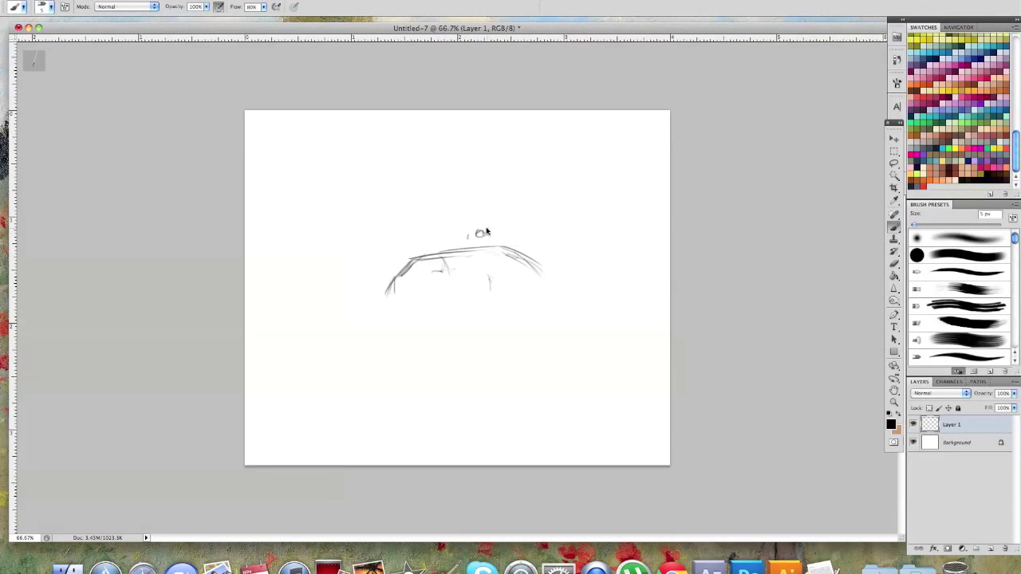
Step: In Untitled-7, sketch the apple's stem, hollow and left side, shift the sketch up and left, and extend its right edge
left_click_drag(486, 231, 468, 271)
left_click_drag(387, 292, 397, 383)
left_click_drag(399, 385, 427, 415)
key("v")
left_click_drag(445, 272, 422, 238)
key("b")
left_click_drag(523, 238, 542, 278)
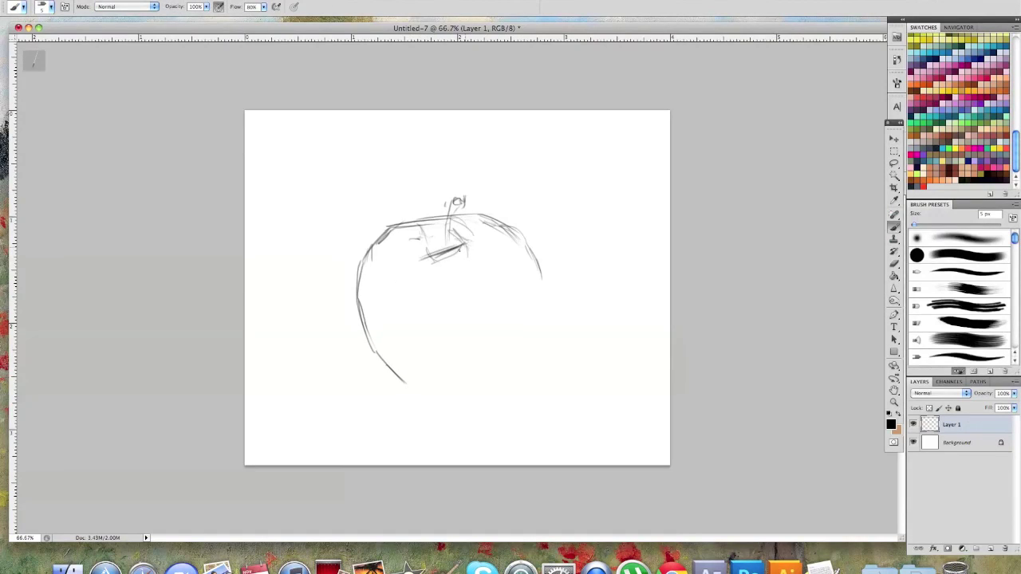
Step: Complete the apple's right and lower edges and add curved contour lines running down its body
left_click_drag(468, 244, 483, 369)
left_click_drag(420, 238, 414, 275)
left_click_drag(467, 403, 481, 363)
left_click_drag(447, 253, 472, 389)
mouse_move(436, 267)
left_mouse_down()
mouse_move(420, 313)
mouse_move(407, 308)
left_mouse_up()
mouse_move(429, 244)
left_mouse_down()
mouse_move(443, 241)
mouse_move(459, 201)
left_mouse_up()
mouse_move(541, 276)
left_mouse_down()
mouse_move(534, 343)
mouse_move(514, 388)
left_mouse_up()
left_click_drag(372, 338, 468, 402)
left_click_drag(359, 300, 418, 394)
left_click_drag(422, 391, 477, 404)
Step: Darken the apple's left edge and sketch lines from its upper-left shoulder into the stem hollow
key("e")
key("b")
left_click_drag(359, 297, 370, 341)
left_click_drag(372, 247, 358, 317)
left_click_drag(388, 237, 422, 248)
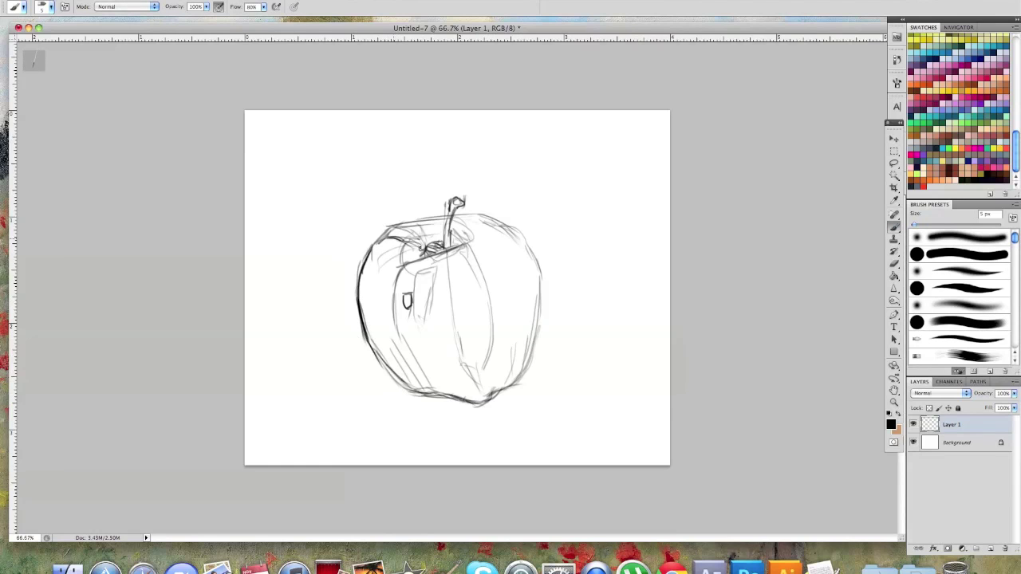
Step: Clean up the apple's left edge with the eraser, then sketch more contour lines across its shoulders and right half
key("e")
left_click_drag(357, 262, 351, 290)
key("b")
left_click_drag(466, 243, 493, 322)
left_click_drag(475, 225, 532, 262)
left_click_drag(436, 268, 471, 391)
left_click_drag(492, 301, 505, 384)
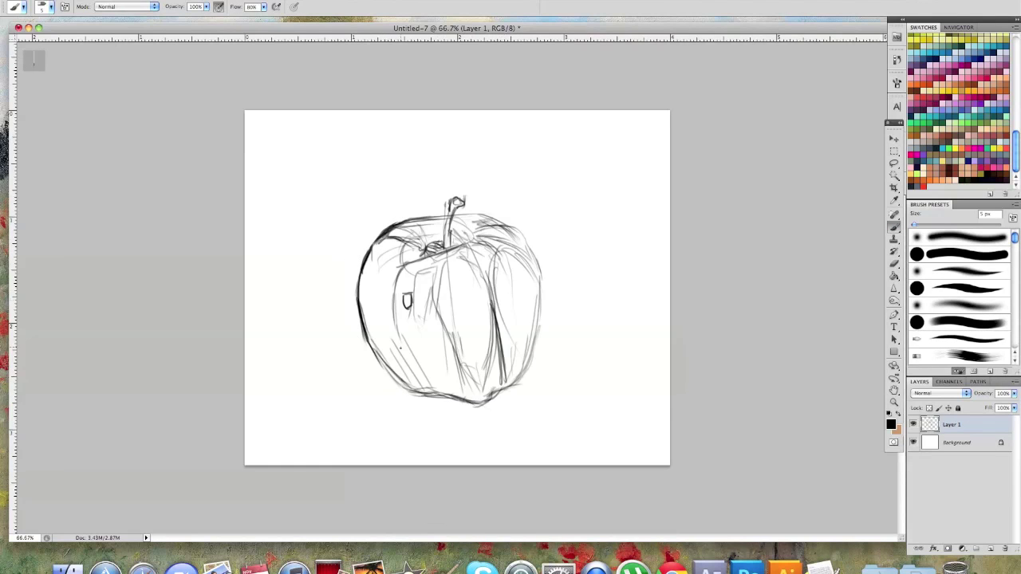
mouse_move(396, 239)
left_mouse_down()
mouse_move(372, 282)
mouse_move(373, 344)
left_mouse_up()
Step: Add two layers above the sketch and retrace the apple's stem, hollow and outer contour in darker lines on the upper one
left_click(991, 549)
left_click(991, 549)
key("super+0")
left_click_drag(449, 175, 443, 236)
left_click_drag(465, 182, 448, 233)
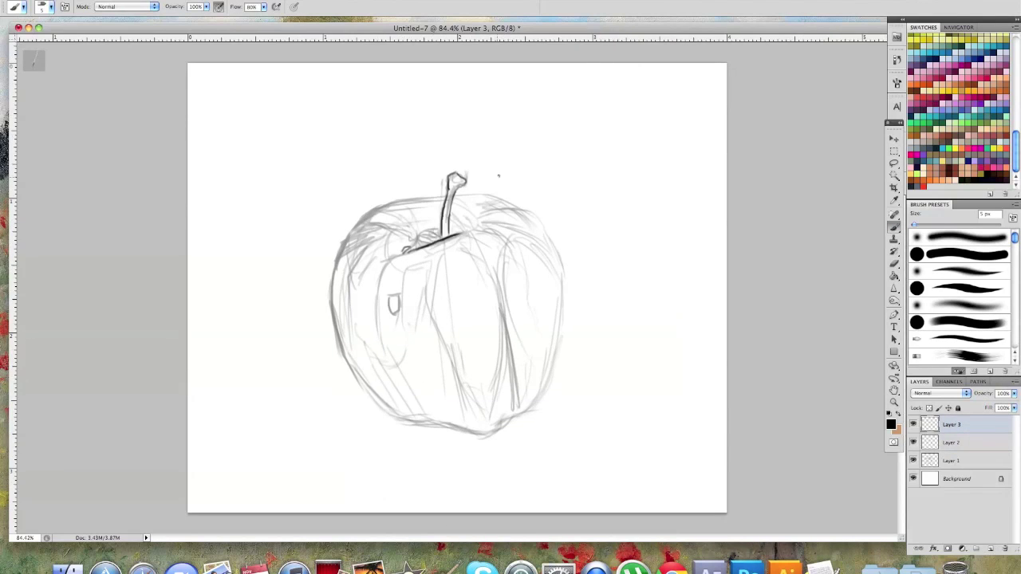
left_click_drag(373, 394, 542, 412)
mouse_move(543, 409)
left_mouse_down()
mouse_move(564, 231)
mouse_move(520, 391)
left_mouse_up()
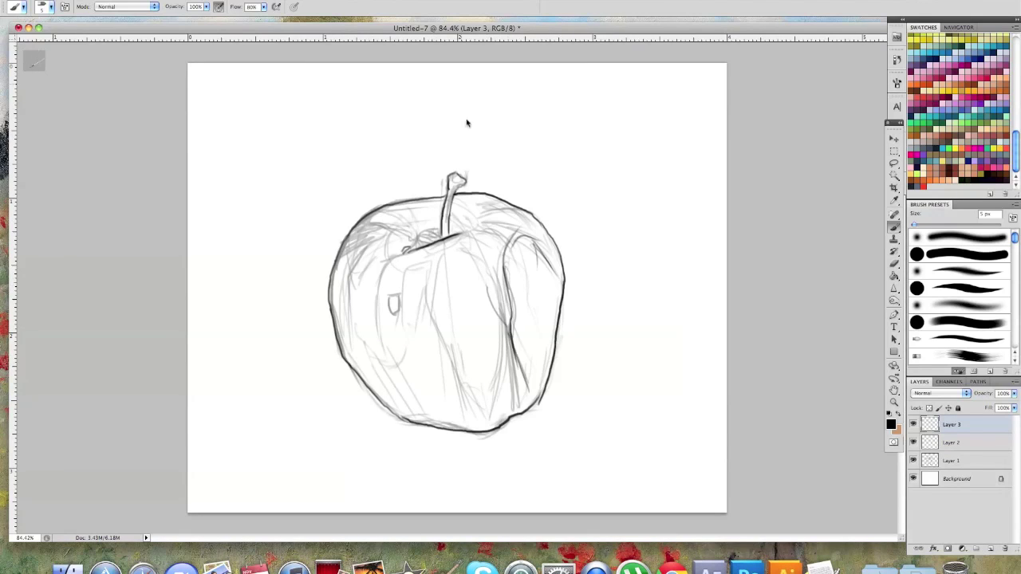
Step: Shift the apple drawing up and left on the canvas and draw the table's back edge on both sides of it
key("v")
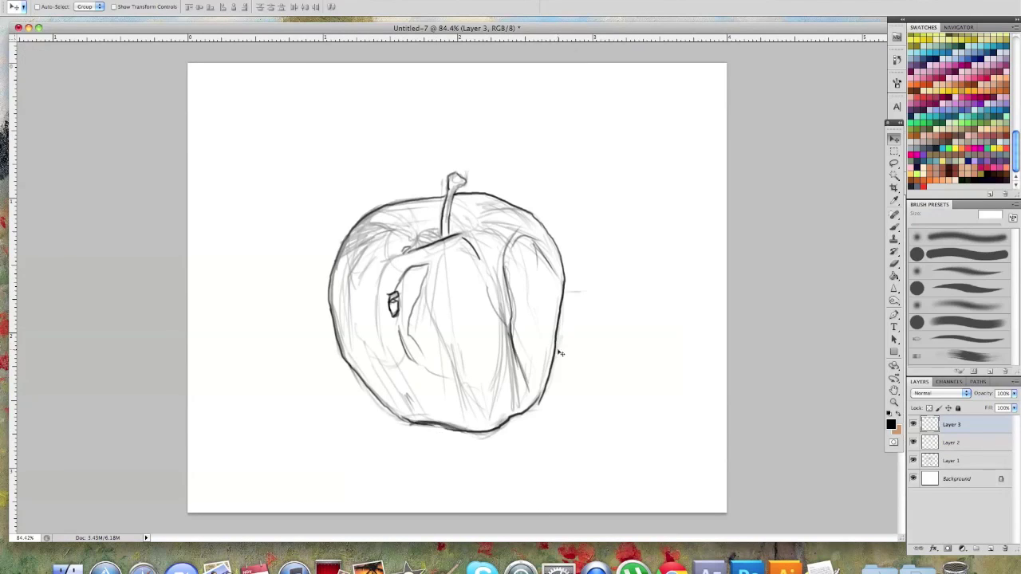
key("b")
mouse_move(553, 319)
left_mouse_down()
mouse_move(509, 301)
mouse_move(708, 294)
left_mouse_up()
left_click_drag(200, 223, 278, 235)
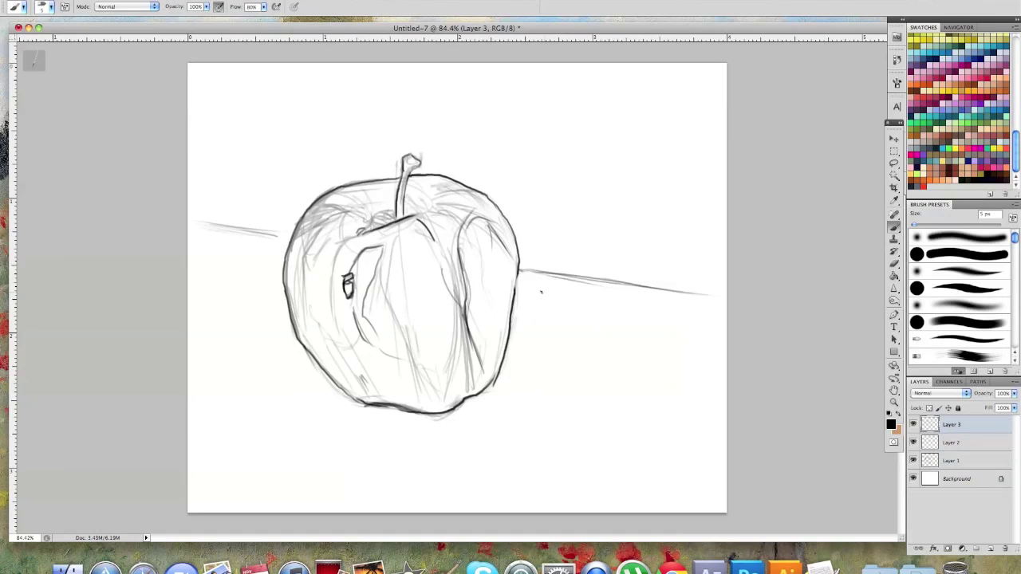
Step: Sketch a rounded object behind the apple on the right and outline the cast shadow extending across the table
left_click_drag(545, 248, 558, 131)
mouse_move(552, 136)
left_mouse_down()
mouse_move(670, 121)
mouse_move(722, 252)
left_mouse_up()
left_click_drag(443, 417, 728, 337)
left_click_drag(476, 283, 483, 376)
left_click_drag(501, 371, 515, 399)
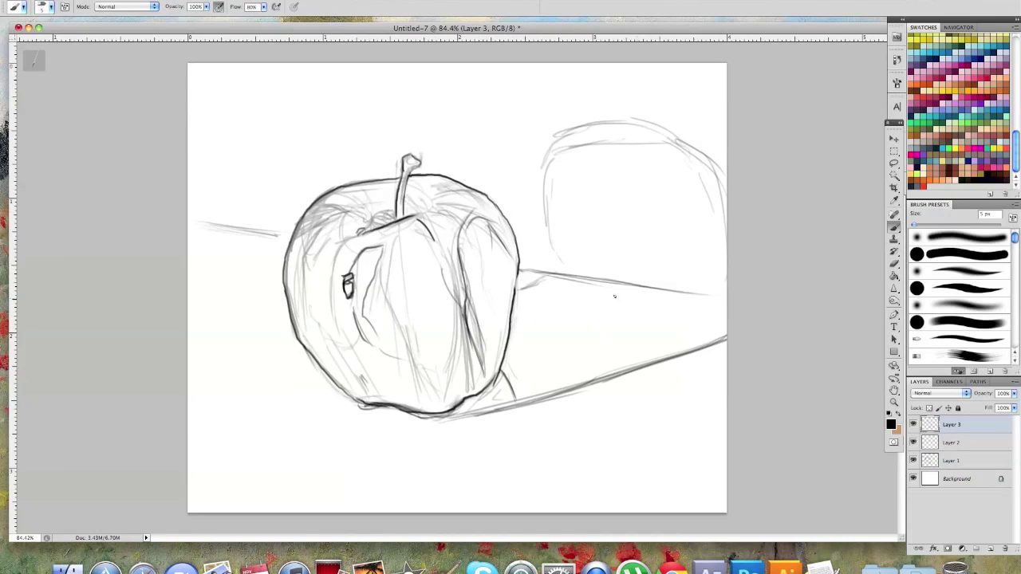
Step: Add darker contour lines around the apple's stem hollow, shoulders and front surface
left_click_drag(314, 249, 348, 233)
left_click_drag(375, 227, 391, 209)
left_click_drag(458, 185, 505, 239)
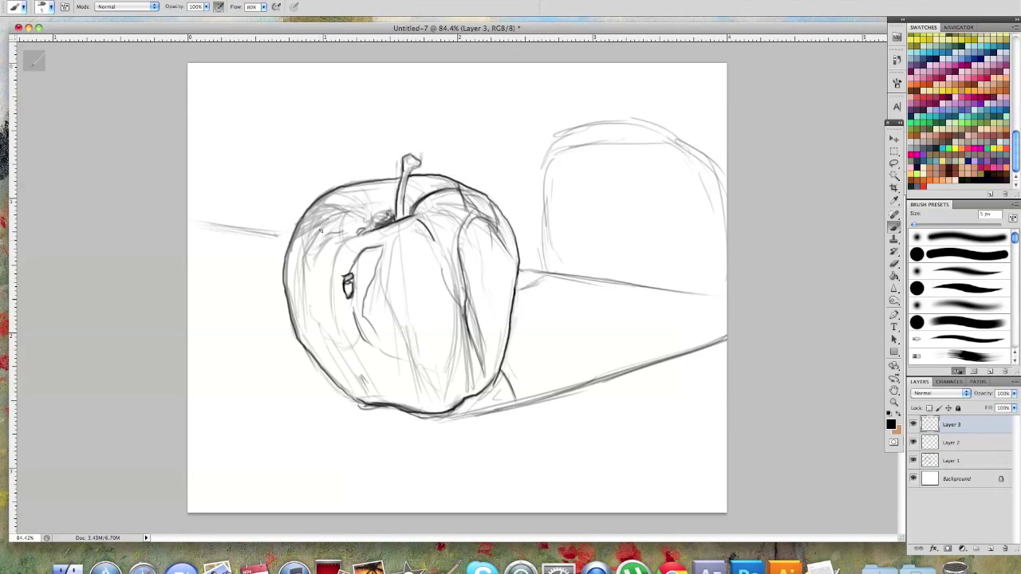
left_click_drag(349, 209, 317, 286)
left_click_drag(424, 259, 410, 319)
Step: Add a new top layer and dab a palette of reds and greens in the canvas's lower-left corner with a 50 px brush
left_click(991, 549)
mouse_move(222, 443)
left_mouse_down()
mouse_move(253, 452)
mouse_move(280, 477)
left_mouse_up()
left_click(891, 424)
left_click(831, 434)
left_click(978, 378)
left_click(825, 402)
mouse_move(224, 419)
left_mouse_down()
mouse_move(274, 445)
mouse_move(290, 470)
left_mouse_up()
left_click_drag(292, 450, 321, 466)
left_click_drag(319, 450, 351, 471)
left_click(978, 377)
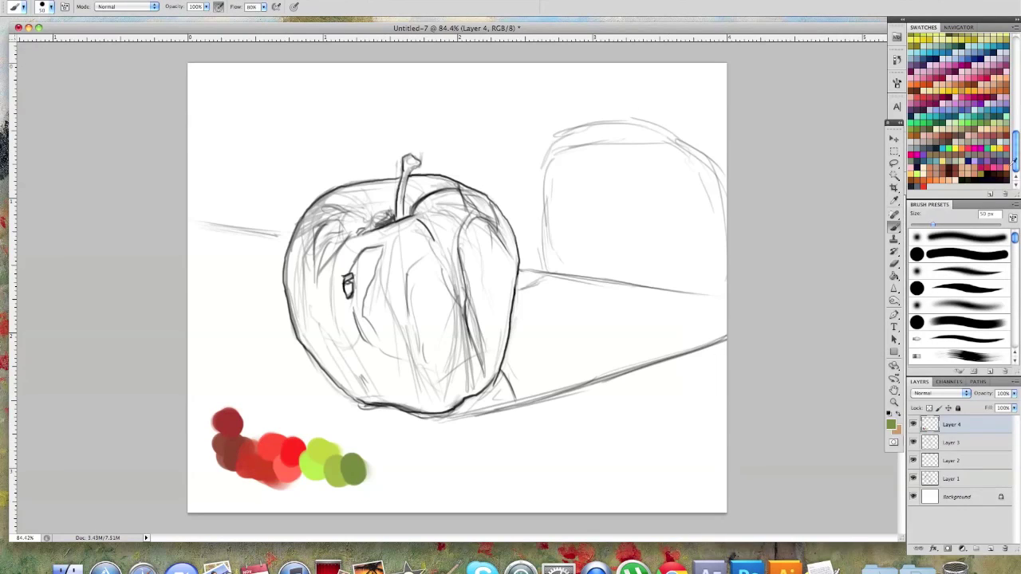
Step: Extend the palette with darker red and green dabs, plus brown and peach tones along the bottom of the canvas
left_click_drag(271, 483, 279, 487)
left_click_drag(339, 447, 343, 451)
mouse_move(347, 488)
left_mouse_down()
mouse_move(505, 511)
mouse_move(482, 502)
left_mouse_up()
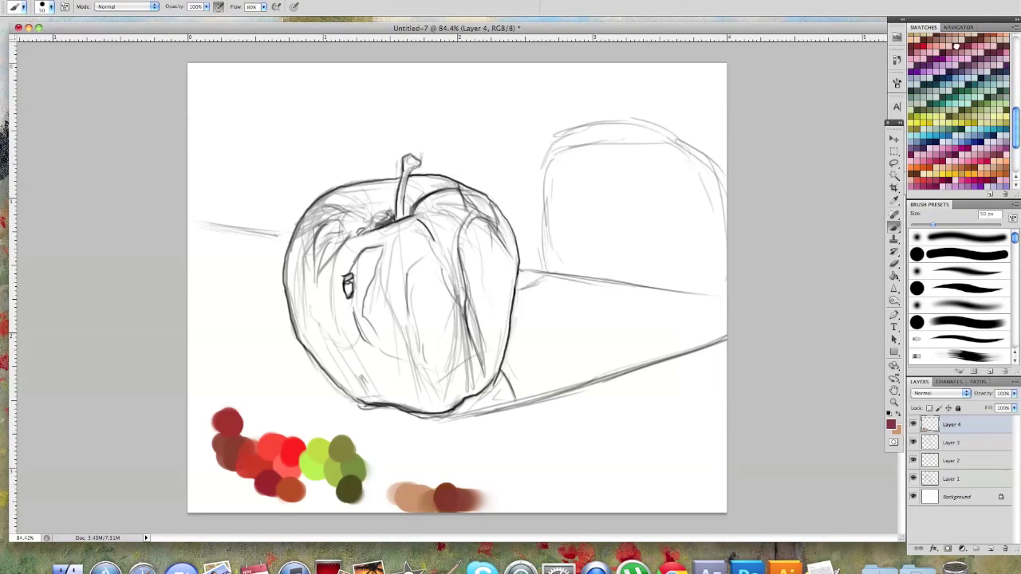
scroll(958, 111, "down", 5)
mouse_move(419, 503)
left_mouse_down()
mouse_move(477, 502)
mouse_move(610, 445)
left_mouse_up()
Step: On a new layer directly above Background, paint the tabletop around the apple in greyish beige
left_click(891, 425)
left_click(878, 465)
left_click(749, 438)
left_click(979, 377)
left_click(957, 497)
left_click(991, 549)
left_click_drag(485, 433, 639, 395)
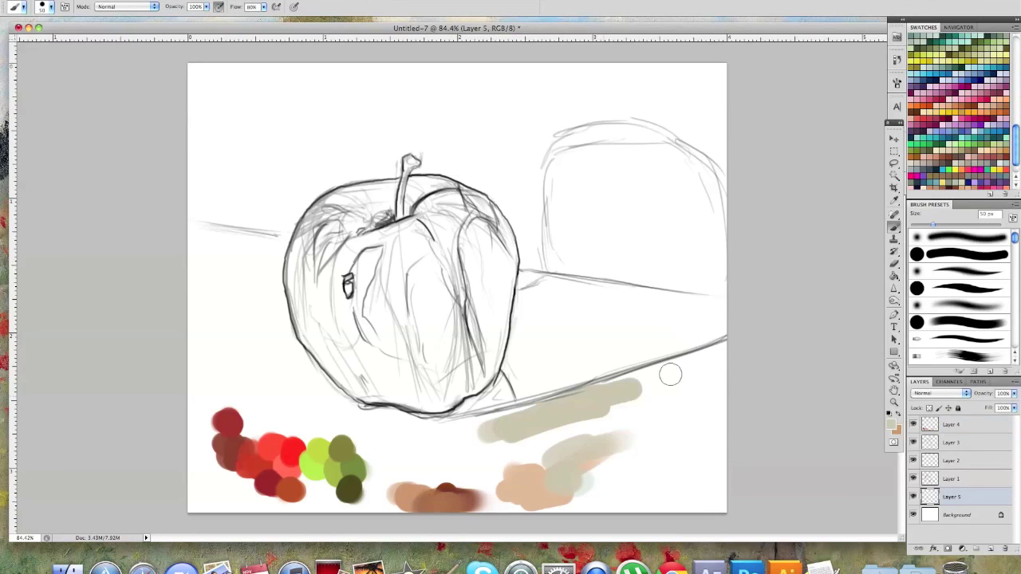
left_click_drag(715, 355, 703, 494)
left_click_drag(196, 232, 422, 431)
left_click_drag(208, 271, 510, 431)
Step: Paint the wall behind the apple in a light yellowish tan with a 70 px brush
left_click_drag(242, 197, 307, 193)
left_click_drag(970, 217, 944, 225)
left_click_drag(239, 191, 296, 160)
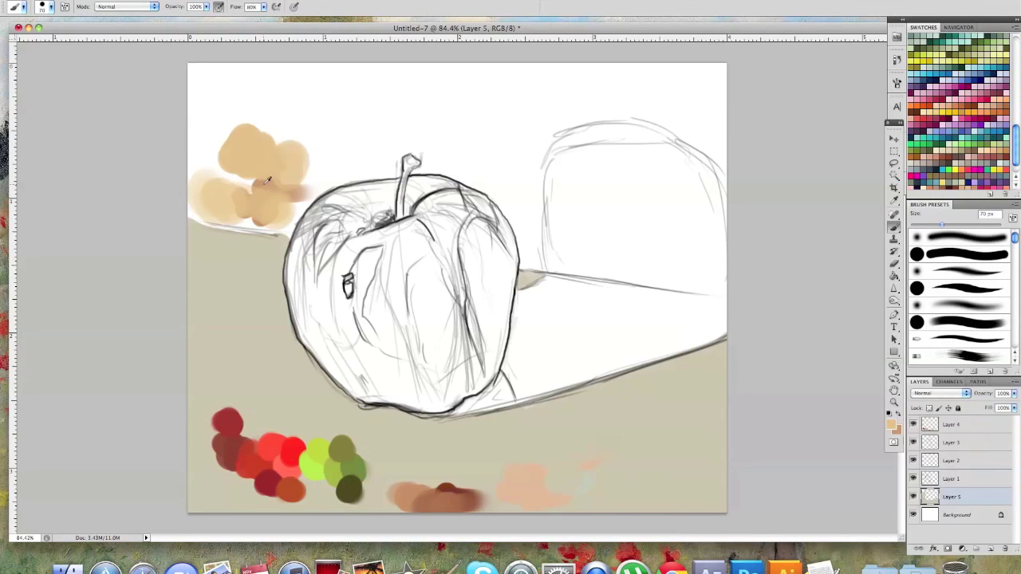
left_click_drag(575, 231, 687, 208)
left_click_drag(200, 87, 513, 118)
left_click_drag(207, 160, 494, 184)
Step: Fill the rounded background object with orange-brown using a 60 px brush
mouse_move(527, 224)
left_mouse_down()
mouse_move(594, 239)
mouse_move(654, 208)
left_mouse_up()
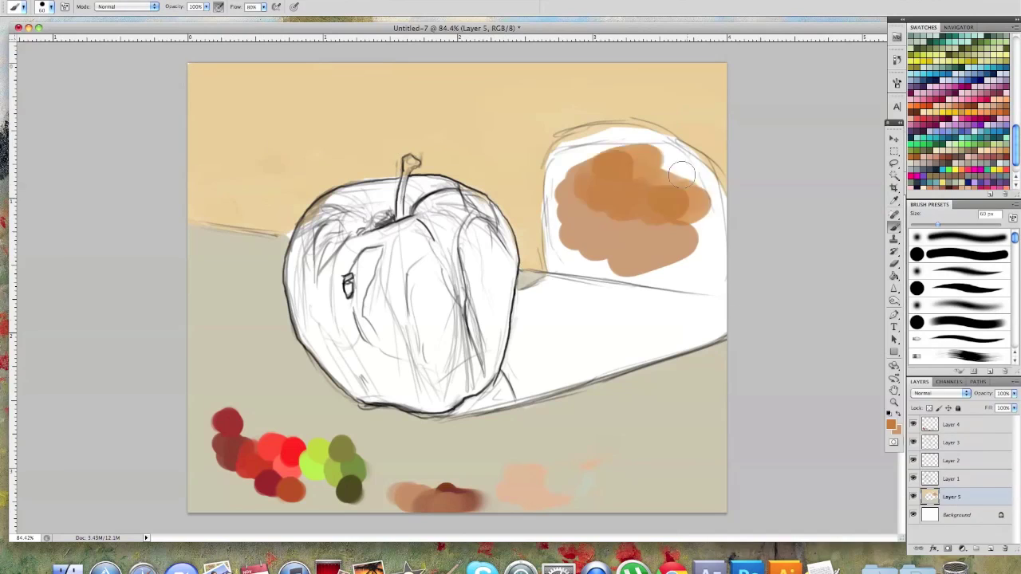
mouse_move(559, 160)
left_mouse_down()
mouse_move(702, 239)
mouse_move(686, 271)
left_mouse_up()
mouse_move(550, 136)
left_mouse_down()
mouse_move(641, 296)
mouse_move(550, 289)
left_mouse_up()
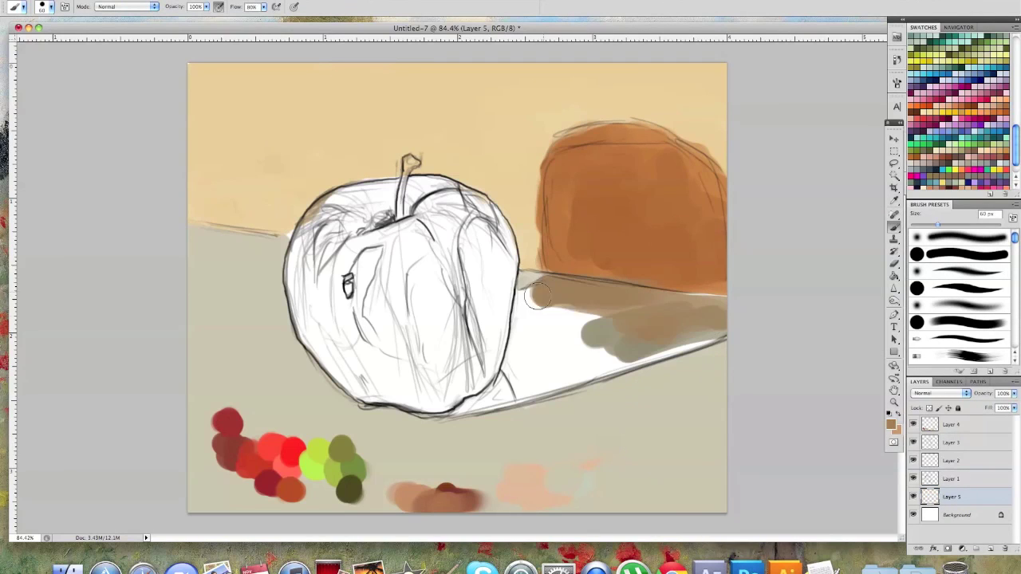
Step: Fill the shadow cast across the tabletop with brown, reducing the brush to 30 px for the area beside the apple
left_click_drag(558, 335, 702, 351)
key("bracketleft")
key("bracketleft")
key("bracketleft")
left_click_drag(523, 303, 511, 391)
mouse_move(558, 303)
left_mouse_down()
mouse_move(557, 351)
mouse_move(702, 304)
left_mouse_up()
left_click_drag(519, 399, 567, 395)
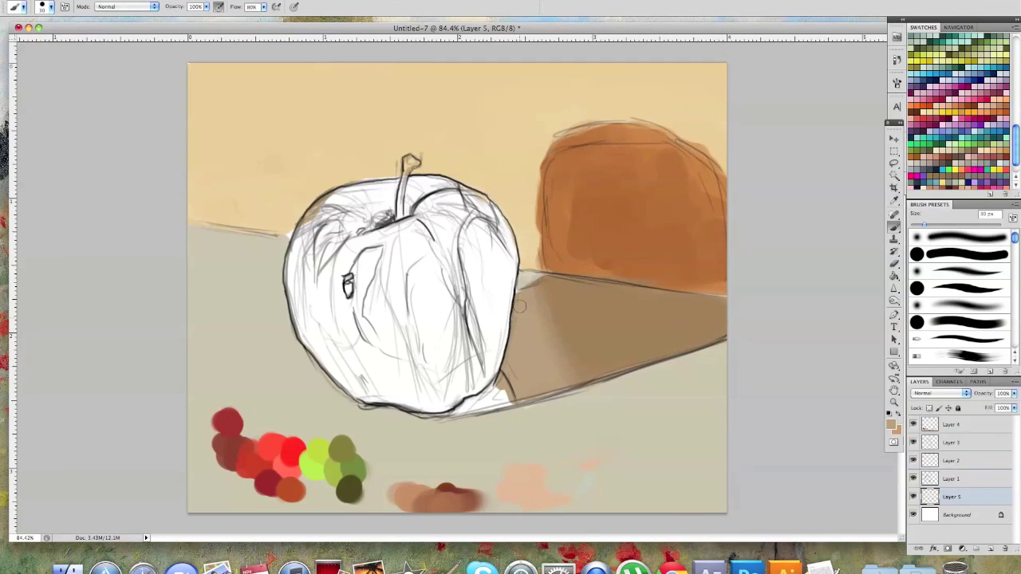
Step: Choose a dark brown and paint the contact shadow under the apple's right base with a 20 px brush
left_click_drag(515, 303, 502, 275)
left_click(891, 423)
left_click(830, 485)
left_click(976, 376)
key("bracketleft")
left_click_drag(438, 413, 504, 396)
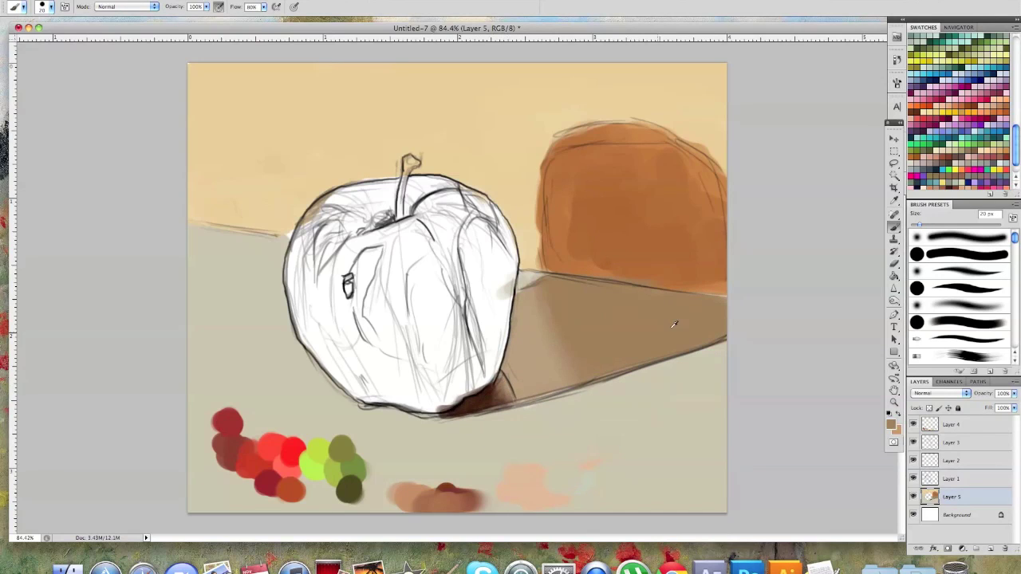
Step: On a new layer directly above Layer 5, block in the apple's left side and top with red
left_click(990, 549)
left_click_drag(383, 295, 399, 359)
left_click_drag(319, 240, 415, 371)
mouse_move(327, 216)
left_mouse_down()
mouse_move(368, 195)
mouse_move(391, 219)
left_mouse_up()
key("bracketright")
key("bracketright")
Step: Sample olive green from the palette and continue blocking in the apple's upper right, front and left side
left_click(346, 442, "alt")
mouse_move(410, 209)
left_mouse_down()
mouse_move(433, 195)
mouse_move(453, 295)
left_mouse_up()
left_click_drag(453, 247, 472, 347)
left_click_drag(393, 371, 409, 341)
mouse_move(423, 227)
left_mouse_down()
mouse_move(456, 394)
mouse_move(385, 279)
left_mouse_up()
mouse_move(303, 247)
left_mouse_down()
mouse_move(344, 375)
mouse_move(339, 327)
left_mouse_up()
Step: Paint narrower red and yellow streaks down the apple's left front and lower left with a smaller brush
key("bracketleft")
key("bracketleft")
key("bracketleft")
mouse_move(376, 254)
left_mouse_down()
mouse_move(360, 297)
mouse_move(375, 338)
left_mouse_up()
left_click_drag(345, 255, 332, 304)
mouse_move(403, 295)
left_mouse_down()
mouse_move(409, 346)
mouse_move(390, 344)
left_mouse_up()
left_click_drag(344, 375, 368, 392)
mouse_move(353, 317)
left_mouse_down()
mouse_move(353, 338)
mouse_move(383, 370)
left_mouse_up()
Step: Sample dark red from the palette and paint the apple's shaded front, right side and the area around the stem hollow
left_click(238, 443, "alt")
key("bracketright")
left_click_drag(425, 272, 438, 397)
left_click_drag(504, 279, 485, 380)
key("bracketright")
key("bracketright")
left_click_drag(455, 191, 503, 287)
left_click_drag(380, 214, 339, 249)
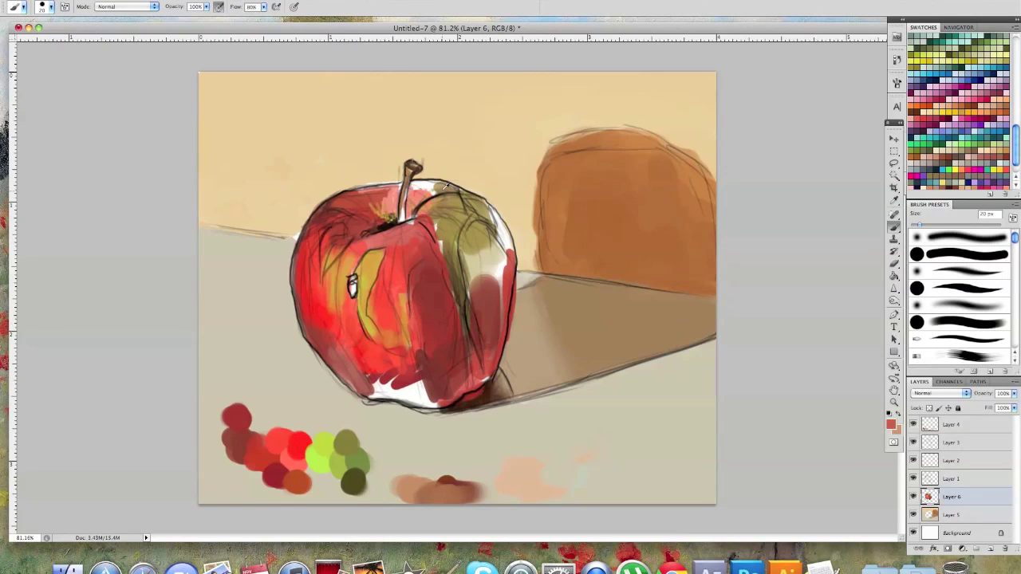
Step: Cover the remaining white gaps along the apple's top rim, base and right side with green, red and orange tones
left_click_drag(447, 186, 383, 192)
left_click_drag(391, 375, 371, 399)
left_click_drag(343, 363, 439, 403)
left_click_drag(479, 255, 482, 288)
left_click_drag(491, 199, 496, 319)
left_click_drag(505, 248, 479, 311)
left_click_drag(485, 210, 499, 222)
Step: Add yellow highlights on the apple's upper right shoulder and left front with a smaller brush, ending at 15 px
key("bracketleft")
key("bracketleft")
key("bracketleft")
left_click_drag(436, 231, 444, 257)
left_click_drag(421, 201, 443, 212)
key("bracketright")
left_click_drag(357, 264, 360, 296)
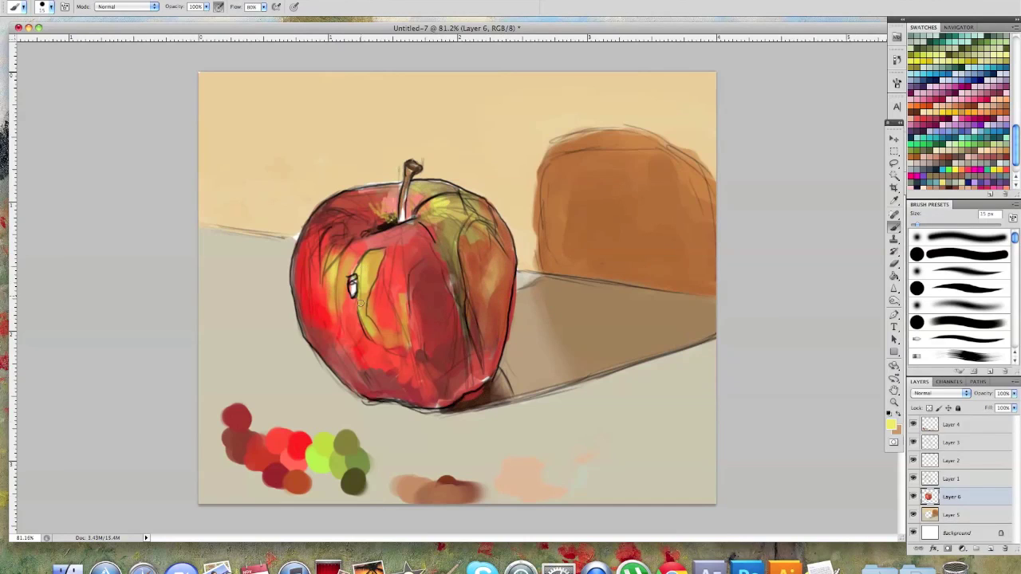
Step: Paint the stem in brown and refine the colours along the apple's top rim
scroll(458, 399, "up", 3)
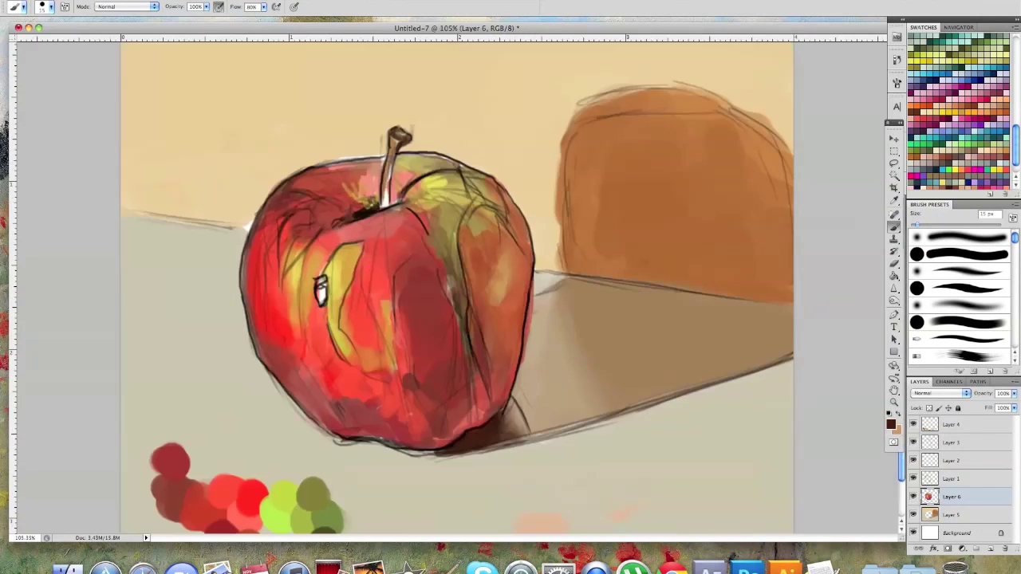
left_click(384, 149, "alt")
left_click_drag(390, 140, 386, 166)
left_click_drag(372, 164, 293, 166)
mouse_move(323, 127)
left_mouse_down()
mouse_move(386, 118)
mouse_move(462, 126)
mouse_move(346, 145)
left_mouse_up()
Step: Enlarge the brush to 25 px and paint richer reds over the stem hollow, lower front and centre of the apple
left_click(369, 145, "alt")
key("bracketright")
key("bracketright")
key("bracketright")
key("bracketright")
key("bracketright")
key("bracketright")
left_click_drag(377, 182, 345, 201)
left_click_drag(338, 329, 399, 359)
left_click_drag(391, 184, 394, 264)
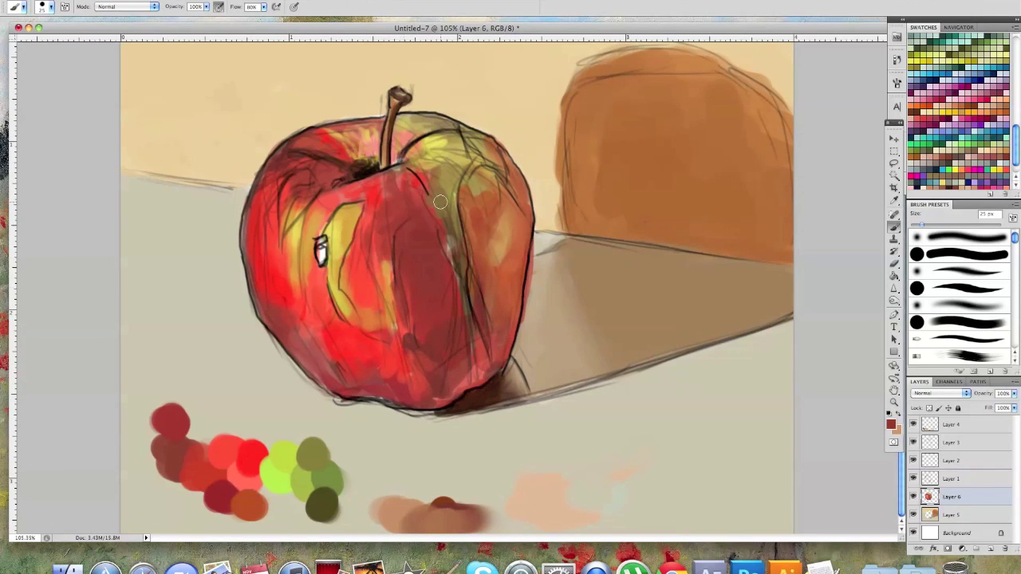
Step: Blend sampled olive and brown tones over the apple's central ridge, right side and top with a 25 px brush
left_click_drag(415, 196, 439, 250)
left_click(456, 263, "alt")
left_click_drag(440, 215, 471, 300)
left_click_drag(511, 176, 471, 280)
left_click_drag(431, 120, 491, 155)
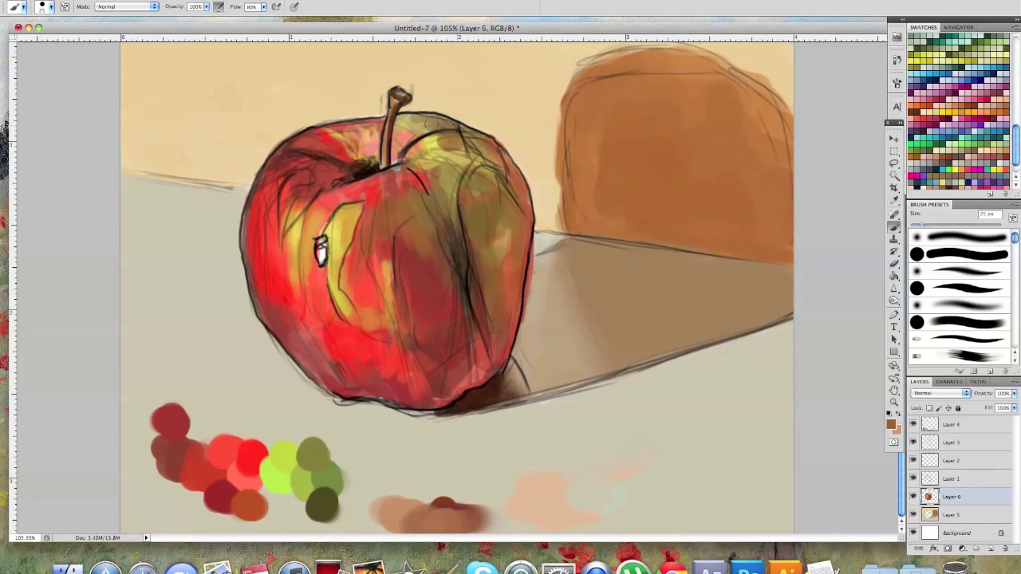
left_click_drag(339, 144, 383, 120)
Step: Save the document as Appletut.psd
scroll(570, 375, "down", 5)
key("super+shift+s")
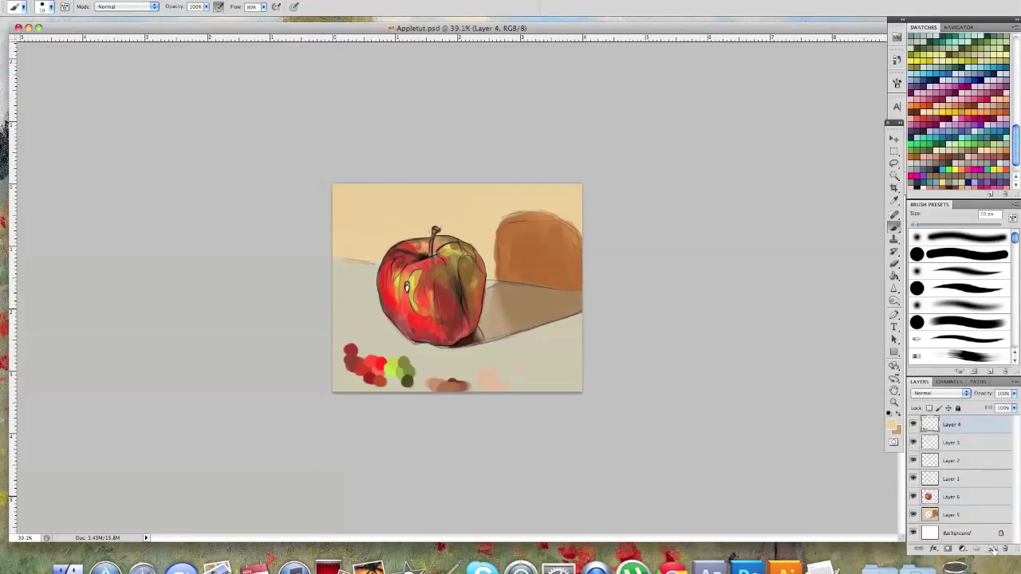
Step: Add a layer on top, then mask out Layer 3's sketch lines around the background object and its tabletop shadow
scroll(457, 289, "up", 4)
left_click(564, 221, "alt")
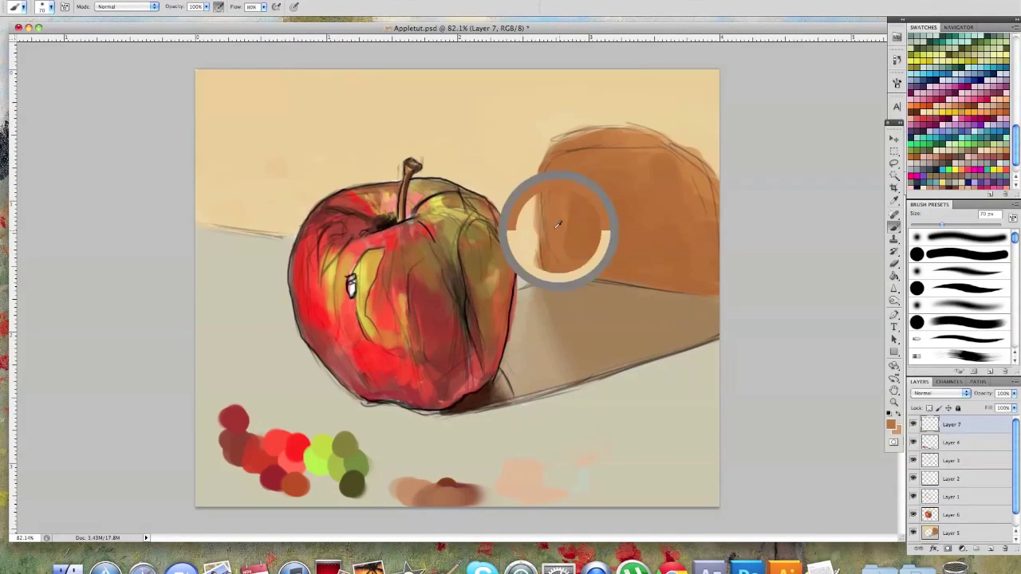
left_click(948, 548)
left_click_drag(686, 160, 559, 279)
left_click_drag(559, 383, 702, 343)
left_click(951, 425)
Step: Set the foreground colour to #7f6144 and shade the background object on Layer 7 with soft strokes
left_click(892, 424)
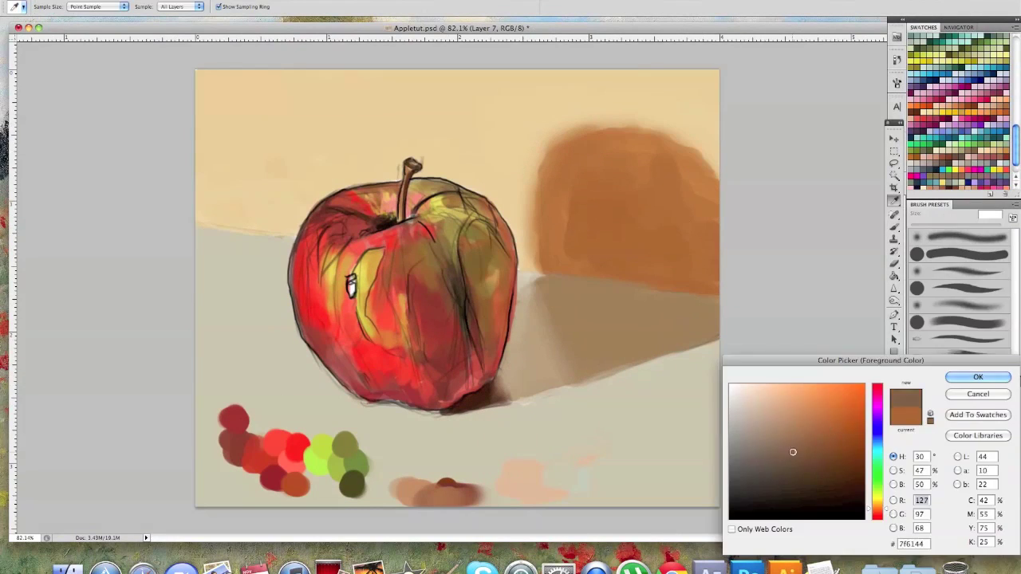
left_click(975, 376)
mouse_move(558, 239)
left_mouse_down()
mouse_move(694, 168)
mouse_move(543, 239)
mouse_move(593, 392)
mouse_move(563, 360)
mouse_move(531, 221)
left_mouse_up()
key("bracketleft")
Step: Sample the wall colour and blend tan shading across the wall, varying the brush size for broad and narrow areas
left_click(255, 185, "alt")
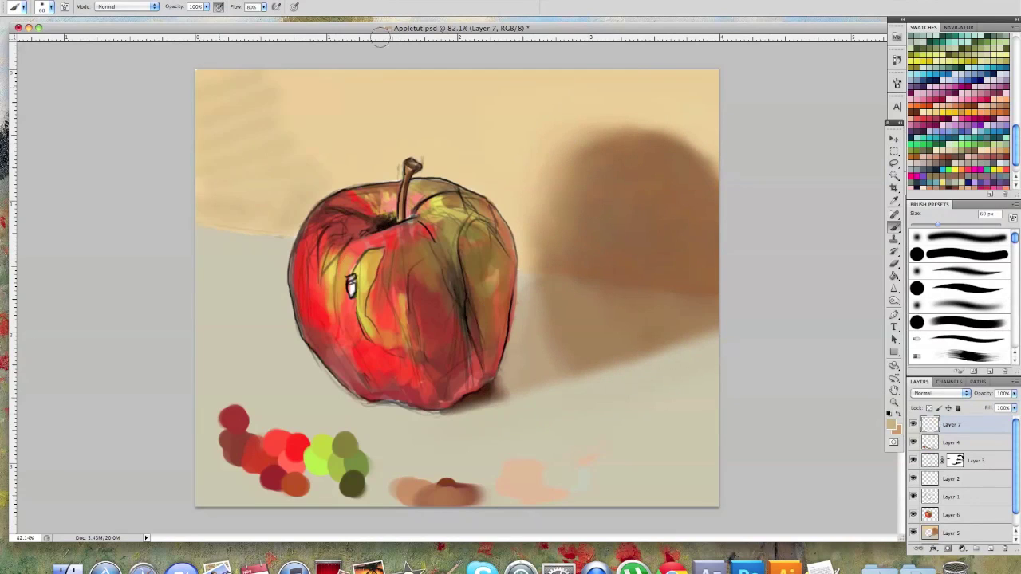
key("bracketright")
key("bracketright")
key("bracketright")
key("bracketright")
key("bracketright")
key("bracketright")
key("bracketleft")
key("bracketleft")
key("bracketleft")
key("bracketleft")
key("bracketleft")
key("bracketleft")
scroll(571, 378, "down", 2)
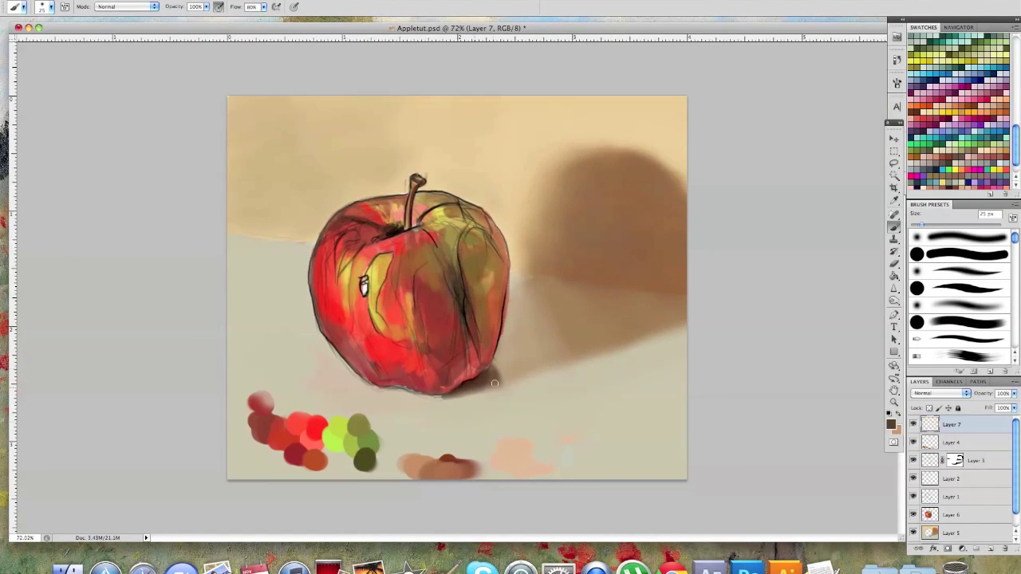
Step: Blend the tabletop shadow beside the apple and the background object's left edge with sampled colours
left_click(560, 334, "alt")
mouse_move(519, 334)
left_mouse_down()
mouse_move(506, 372)
mouse_move(517, 306)
mouse_move(498, 321)
left_mouse_up()
key("bracketright")
key("bracketright")
key("bracketright")
key("bracketright")
scroll(517, 307, "down", 2)
left_click(507, 285, "alt")
mouse_move(555, 243)
left_mouse_down()
mouse_move(588, 181)
mouse_move(569, 242)
left_mouse_up()
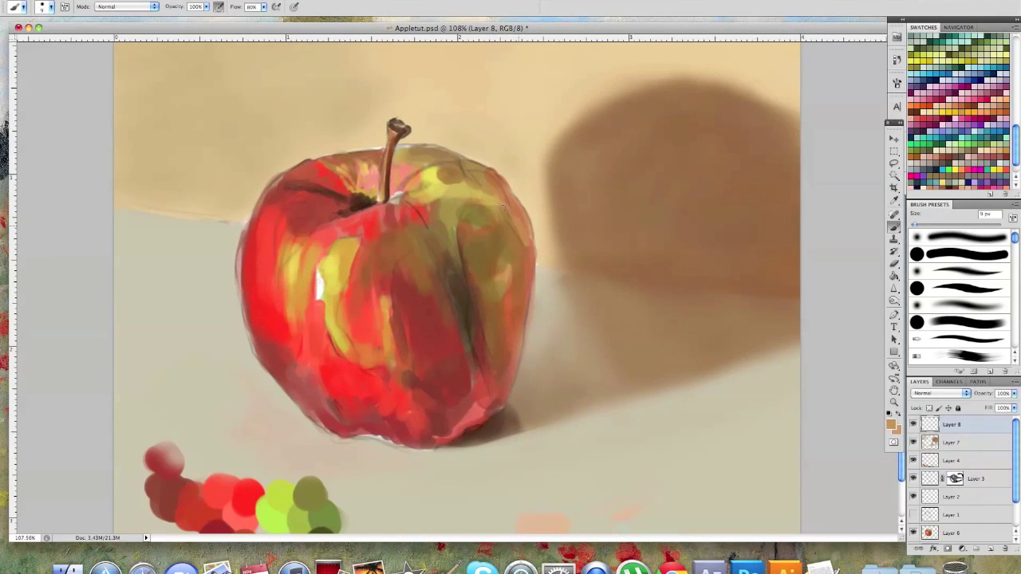
Step: On Layer 8, paint over the leftover outlines along the apple's upper rim and shoulders with a fine brush
key("bracketright")
key("bracketright")
left_click_drag(512, 231, 473, 228)
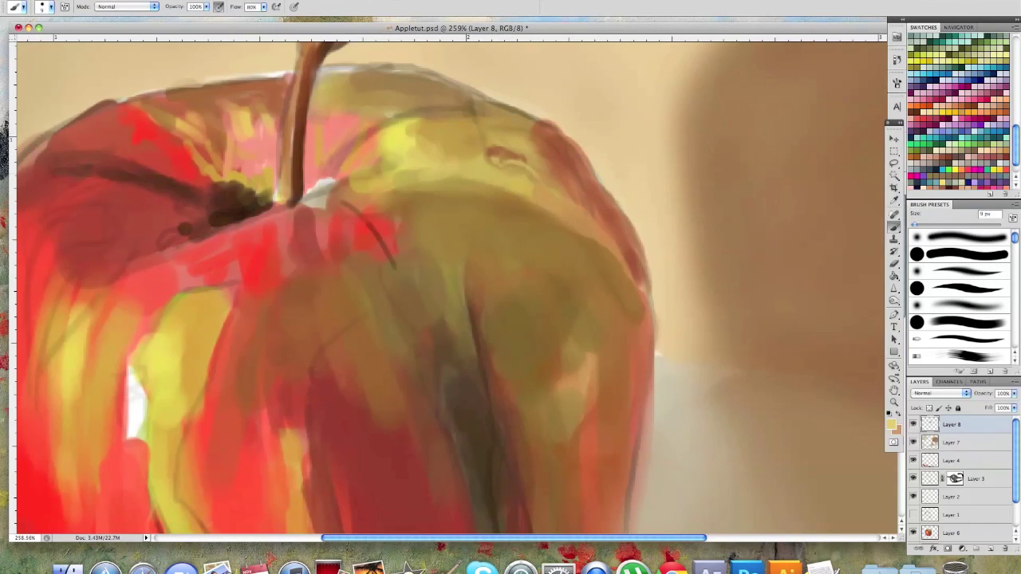
mouse_move(307, 195)
left_mouse_down()
mouse_move(374, 141)
mouse_move(510, 113)
left_mouse_up()
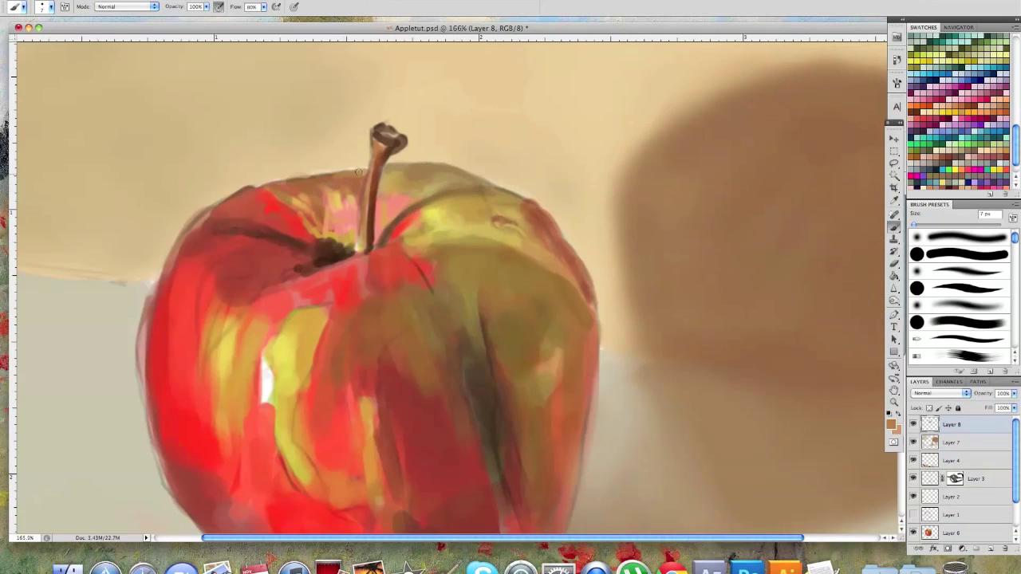
mouse_move(358, 171)
left_mouse_down()
mouse_move(233, 200)
mouse_move(176, 243)
left_mouse_up()
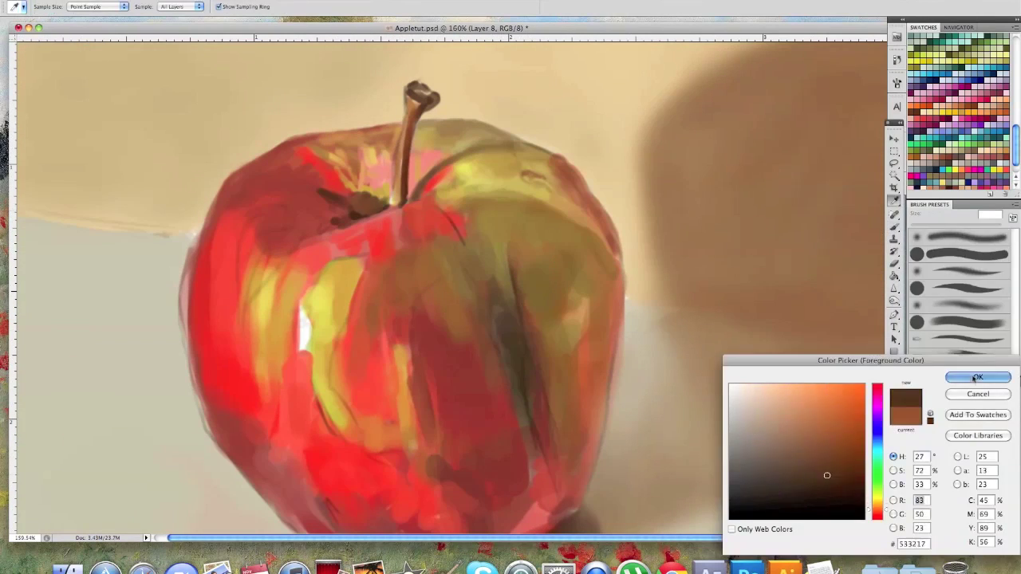
Step: Set the foreground colour to dark brown #533217, then repaint the apple's left edge and side with red shades
key("Return")
mouse_move(303, 191)
left_mouse_down()
mouse_move(212, 194)
mouse_move(193, 335)
mouse_move(195, 439)
left_mouse_up()
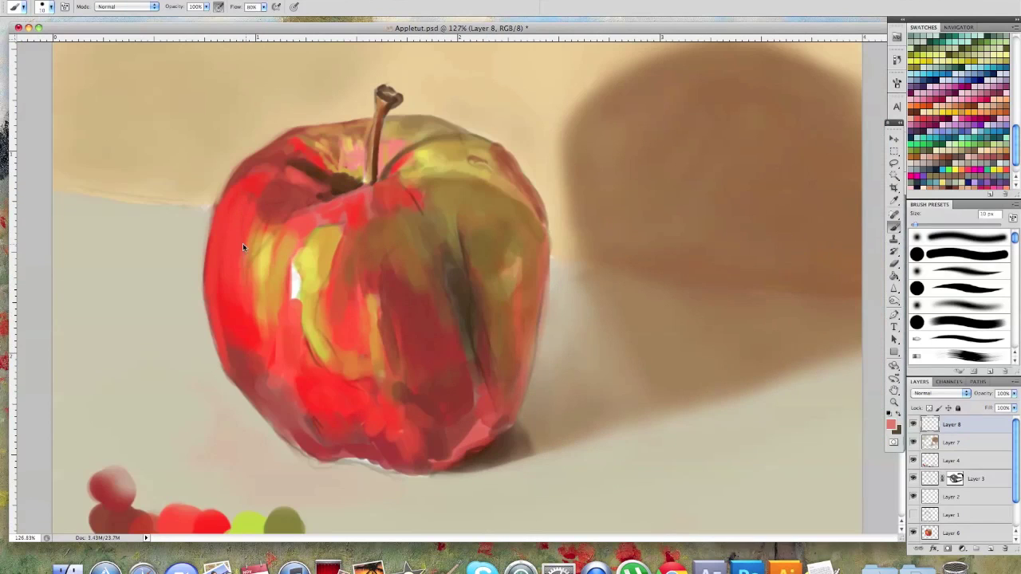
key("Return")
left_click_drag(273, 325, 235, 233)
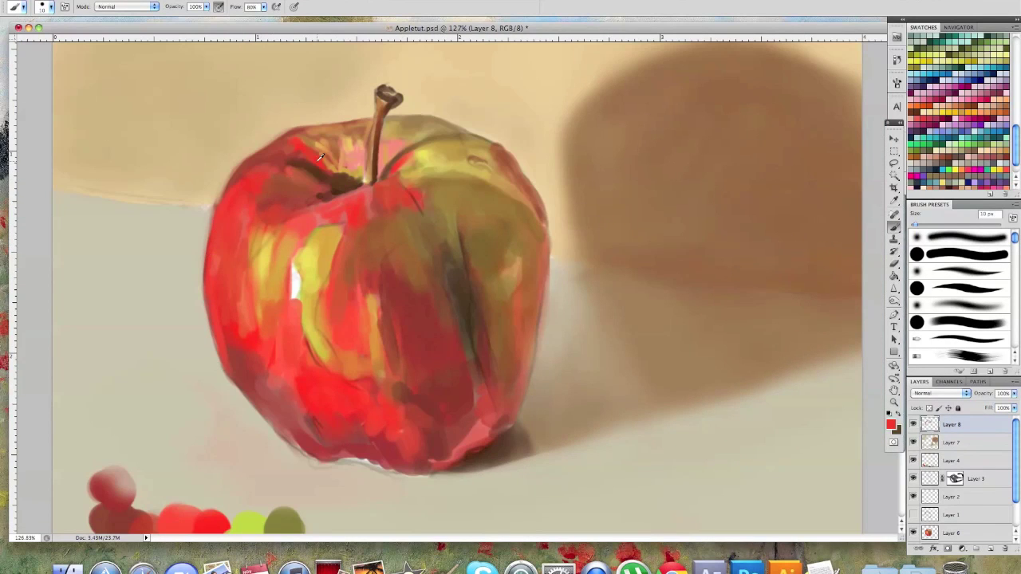
Step: Add pink and yellow strokes around the stem hollow and refine its front lip with a small brush
left_click(356, 171, "alt")
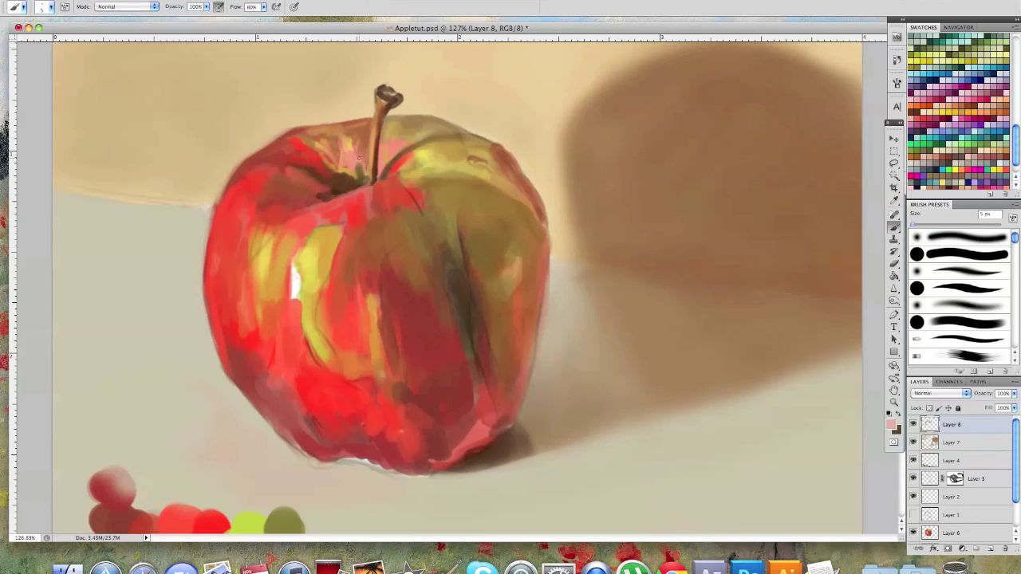
left_click(891, 424)
left_click(976, 376)
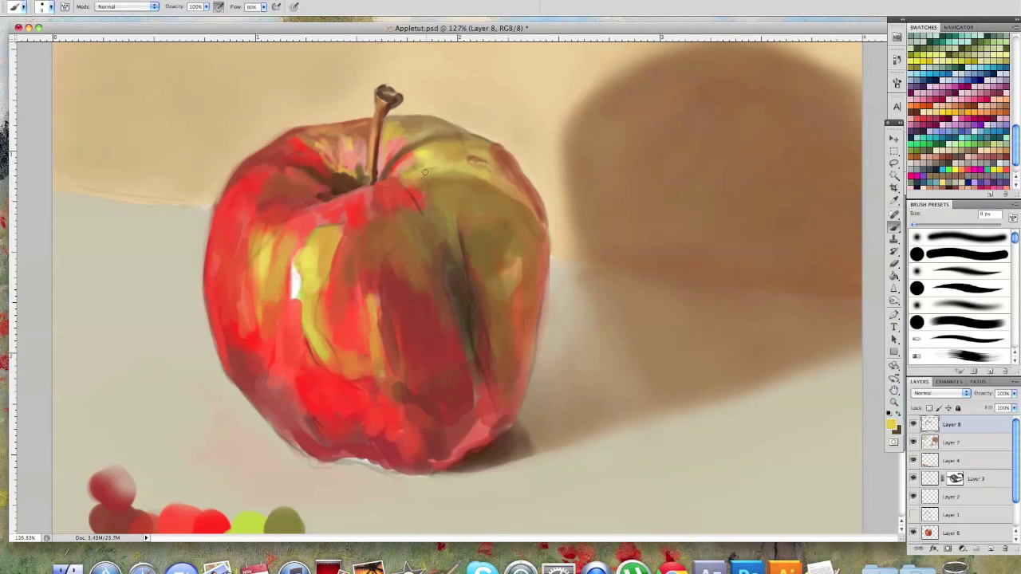
key("bracketright")
key("bracketright")
mouse_move(407, 159)
left_mouse_down()
mouse_move(323, 158)
mouse_move(360, 189)
left_mouse_up()
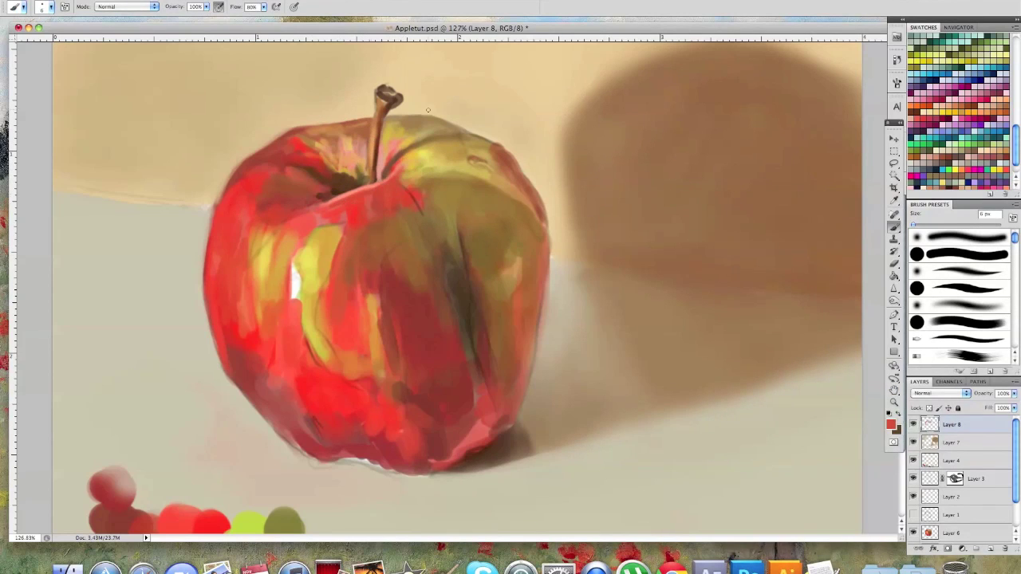
Step: Paint fine orange-red streaks inside the stem hollow on both sides of the stem with an 8 px brush
left_click(319, 158, "alt")
left_click_drag(345, 140, 359, 166)
key("bracketright")
key("bracketright")
left_click_drag(398, 138, 389, 153)
left_click(356, 131, "alt")
left_click_drag(316, 139, 355, 155)
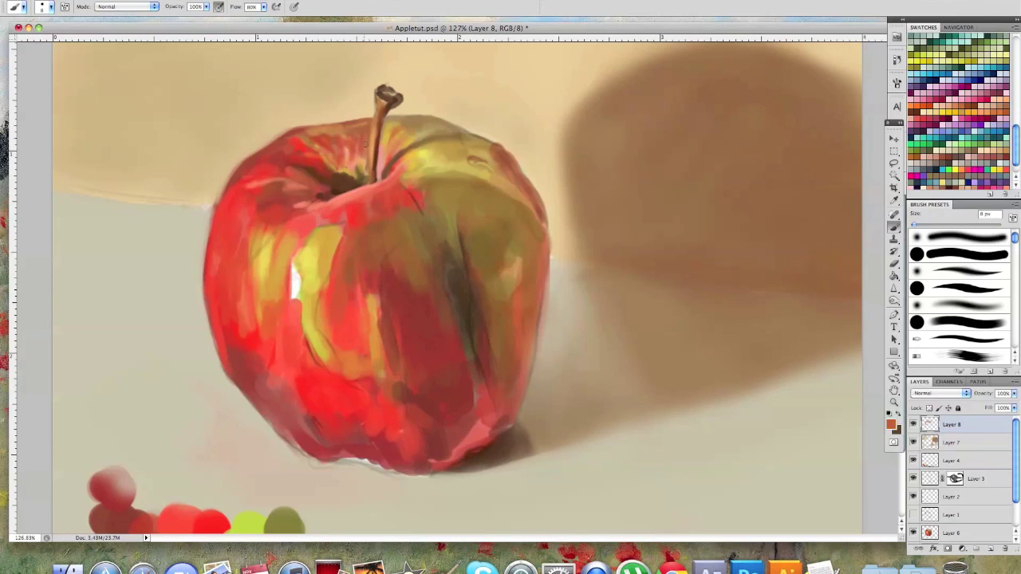
Step: Refine the white highlight on the apple's left front with cream, using a 5 px brush
left_click(293, 274, "alt")
key("bracketleft")
key("bracketleft")
key("bracketleft")
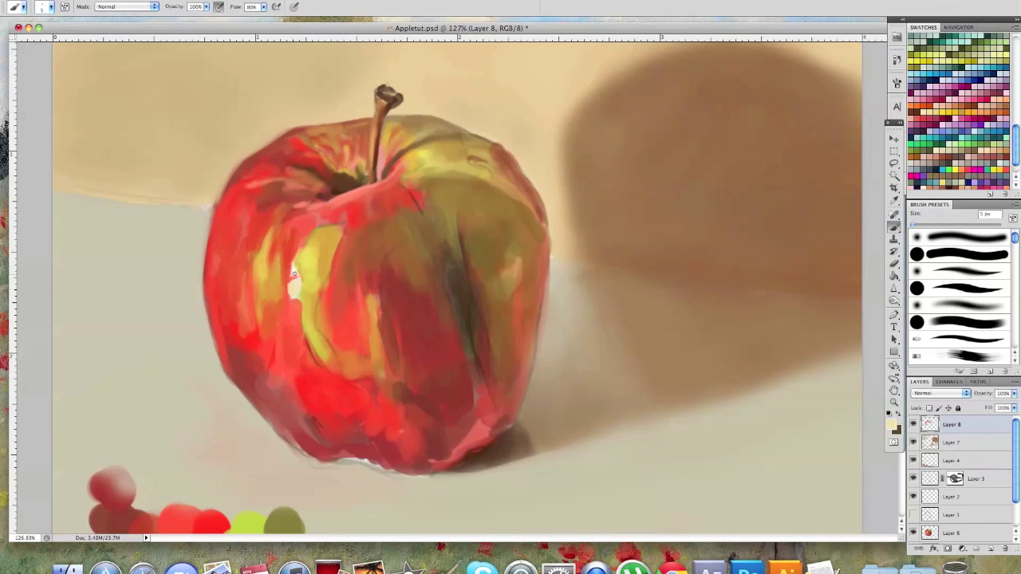
Step: Enlarge the brush to 15 px and deepen the apple's lower half and shaded centre with sampled and darker reds
key("bracketright")
key("bracketright")
key("bracketright")
key("bracketright")
key("bracketright")
key("bracketright")
key("bracketright")
key("bracketright")
key("bracketright")
left_click(415, 343, "alt")
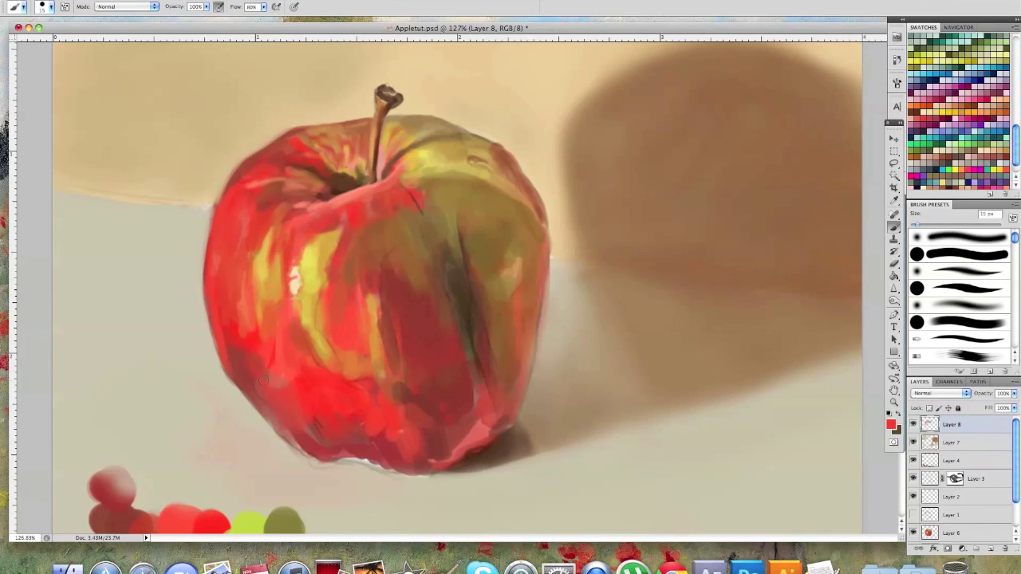
mouse_move(391, 375)
left_mouse_down()
mouse_move(433, 440)
mouse_move(472, 411)
left_mouse_up()
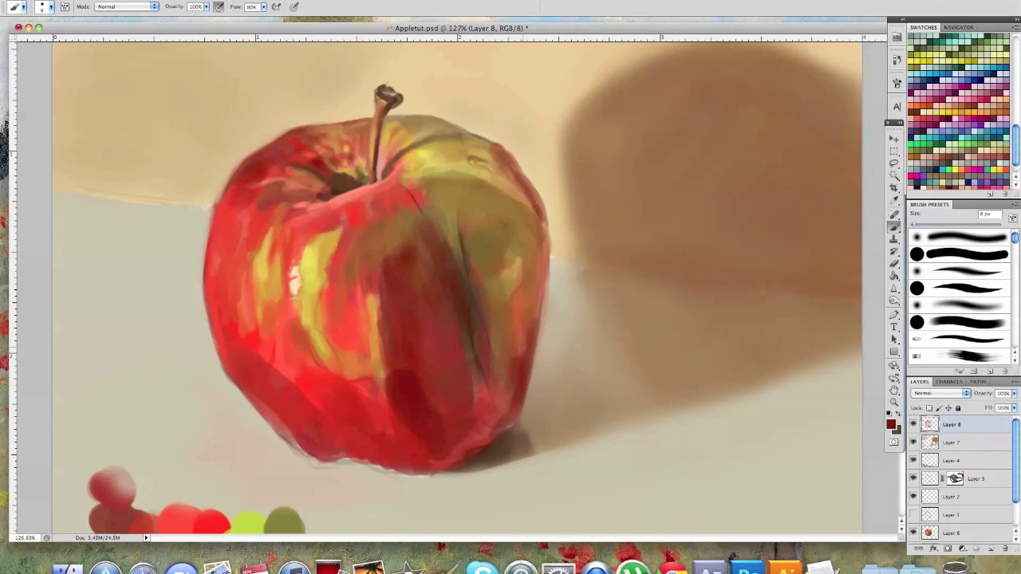
Step: Add a Curves adjustment layer above Layer 8 and a new layer on top of it
key("super+minus")
left_click(164, 1)
left_click(376, 199)
key("super+shift+alt+n")
left_click(604, 205)
Step: Burn the apple's shaded areas and stem hollow with a 250 px brush, range Highlights and 31% exposure
key("o")
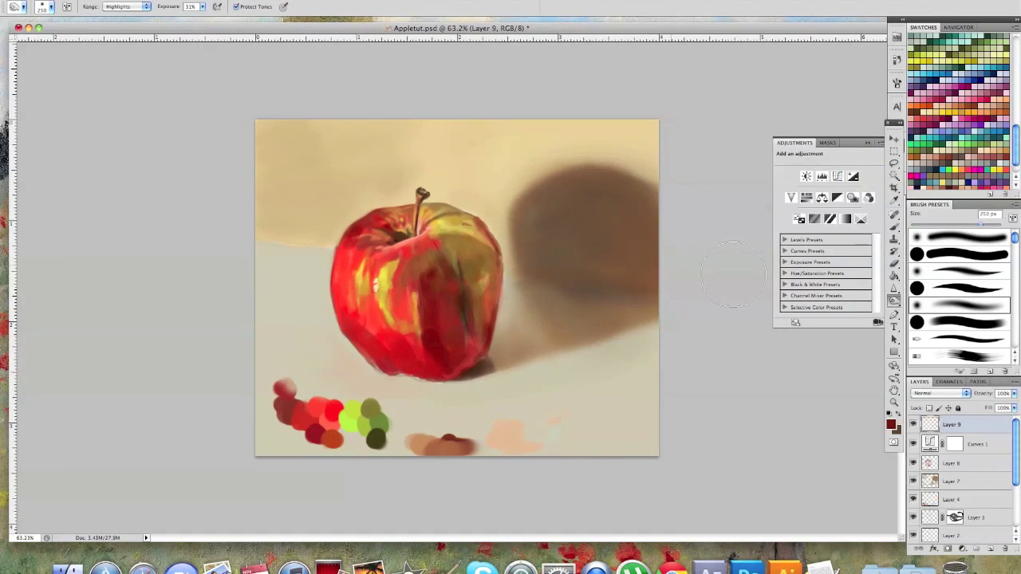
left_click_drag(440, 279, 351, 367)
mouse_move(462, 232)
left_mouse_down()
mouse_move(483, 304)
mouse_move(409, 233)
mouse_move(379, 228)
left_mouse_up()
left_click(959, 322)
Step: Add a new layer above Layer 9 and repaint the apple's top rim behind the stem with a sampled colour
left_click(990, 549)
key("super+plus")
key("b")
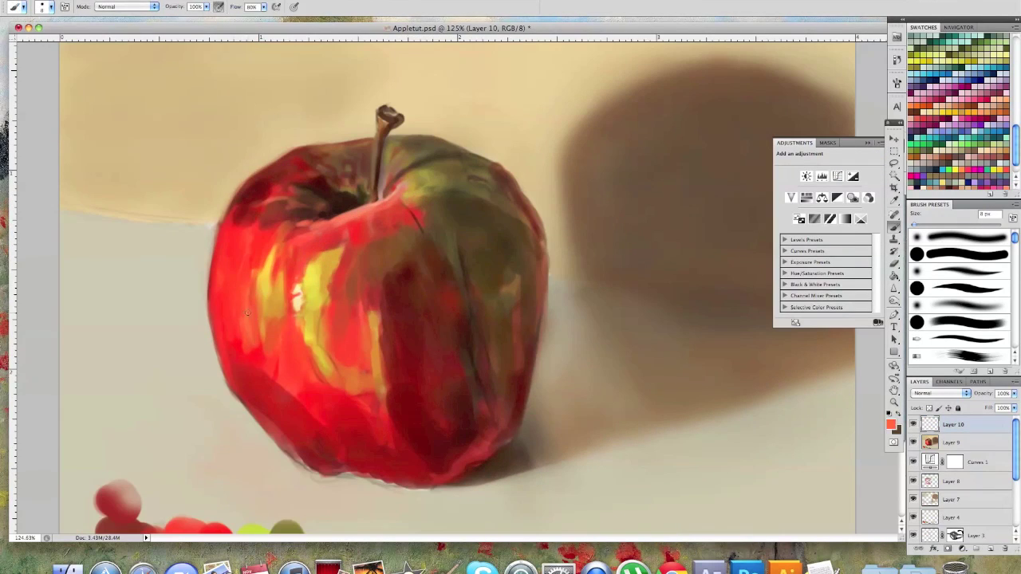
left_click(275, 171, "alt")
left_click_drag(401, 161, 429, 145)
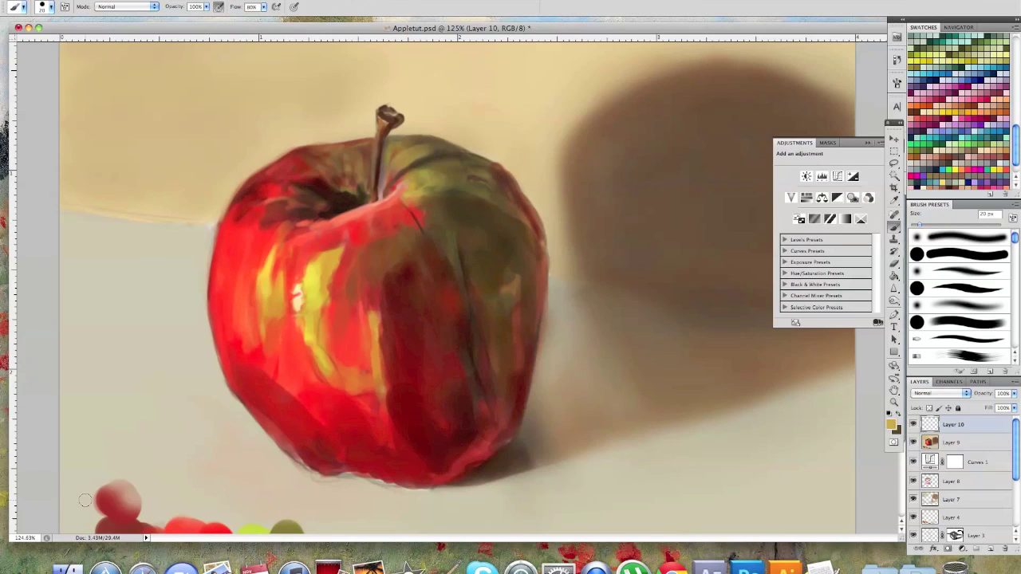
Step: Shade the apple's right shoulder and right edge with picked and sampled browns, using a 10 px brush
key("bracketleft")
key("bracketleft")
left_click(891, 425)
left_click(802, 418)
left_click(962, 379)
left_click(500, 167, "alt")
left_click_drag(530, 220, 495, 202)
left_click(534, 356, "alt")
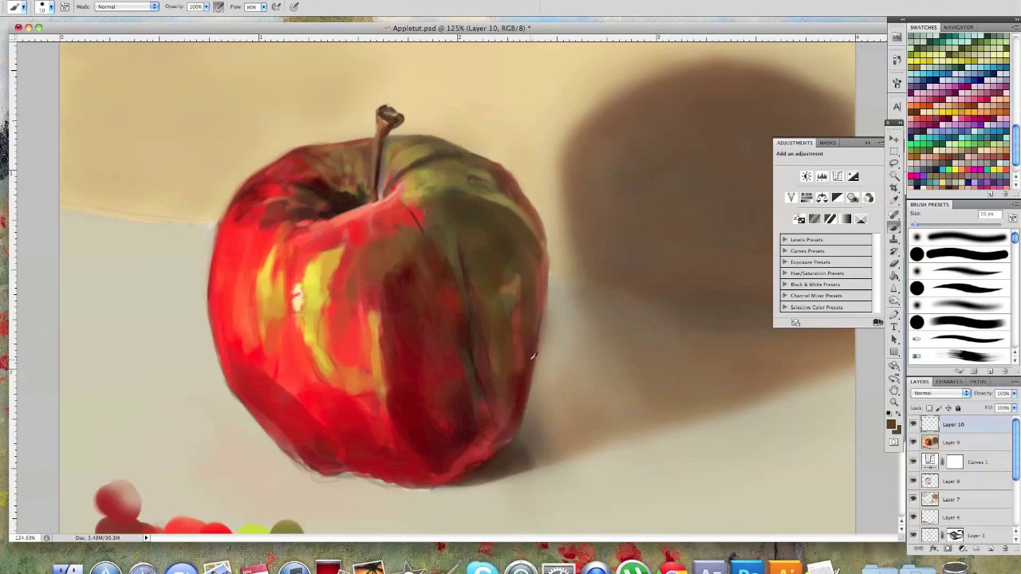
mouse_move(547, 247)
left_mouse_down()
mouse_move(528, 404)
mouse_move(529, 351)
mouse_move(521, 363)
left_mouse_up()
Step: Enlarge the brush and touch up the lip just in front of the stem with a sampled colour
key("bracketright")
key("bracketright")
left_click(409, 193, "alt")
mouse_move(404, 192)
left_mouse_down()
mouse_move(430, 214)
mouse_move(400, 198)
left_mouse_up()
Step: Redefine the stem with a 6 px brush, using sampled background tones beside it and browns along its length
key("bracketleft")
key("bracketleft")
key("bracketleft")
key("bracketleft")
key("bracketleft")
key("bracketleft")
left_click(442, 59, "alt")
mouse_move(378, 141)
left_mouse_down()
mouse_move(373, 196)
mouse_move(399, 120)
left_mouse_up()
left_click(381, 114, "alt")
mouse_move(378, 107)
left_mouse_down()
mouse_move(398, 110)
mouse_move(376, 182)
left_mouse_up()
mouse_move(378, 131)
left_mouse_down()
mouse_move(367, 177)
mouse_move(352, 146)
mouse_move(447, 96)
mouse_move(374, 194)
left_mouse_up()
left_click(443, 94, "alt")
left_click_drag(394, 152, 383, 184)
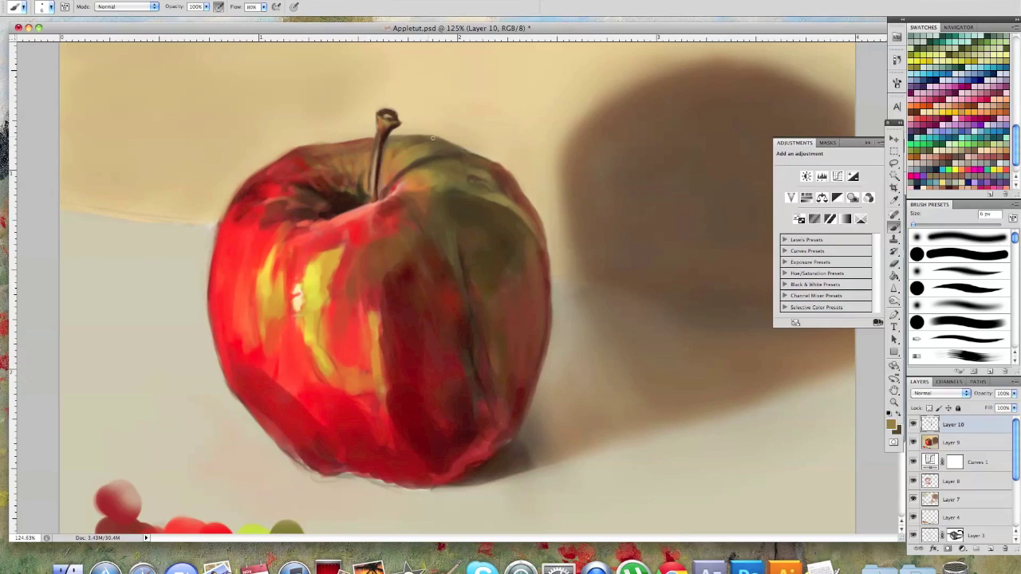
Step: Blend reds over the apple's left front, yellow streaks and upper-left edge, finishing with a 9 px brush
left_click(444, 147, "alt")
key("super+0")
left_click(441, 294, "super")
left_click_drag(343, 249, 329, 314)
left_click_drag(252, 233, 225, 322)
left_click_drag(288, 338, 321, 375)
left_click_drag(329, 249, 321, 284)
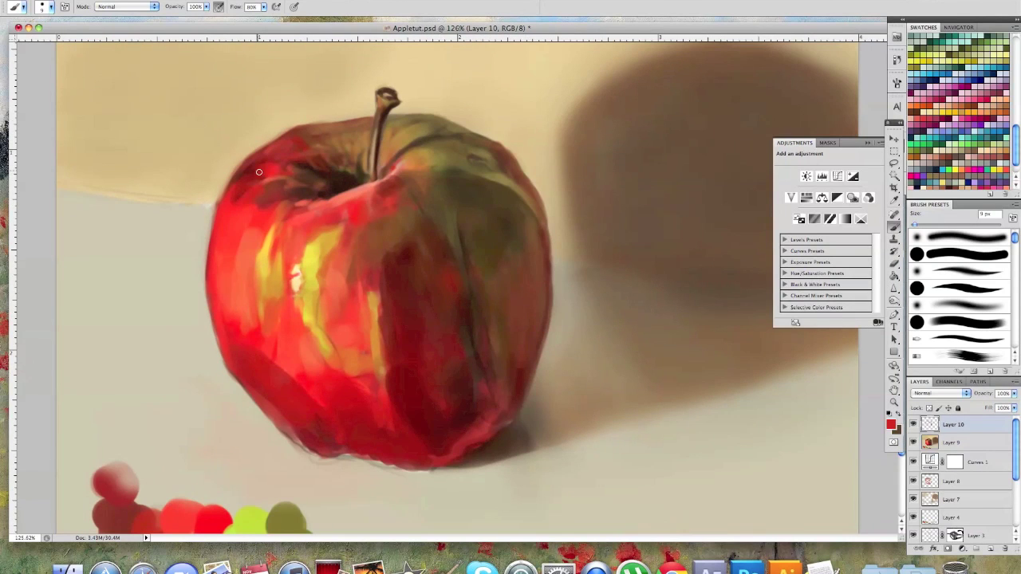
left_click(254, 172, "alt")
mouse_move(243, 174)
left_mouse_down()
mouse_move(225, 198)
mouse_move(218, 245)
left_mouse_up()
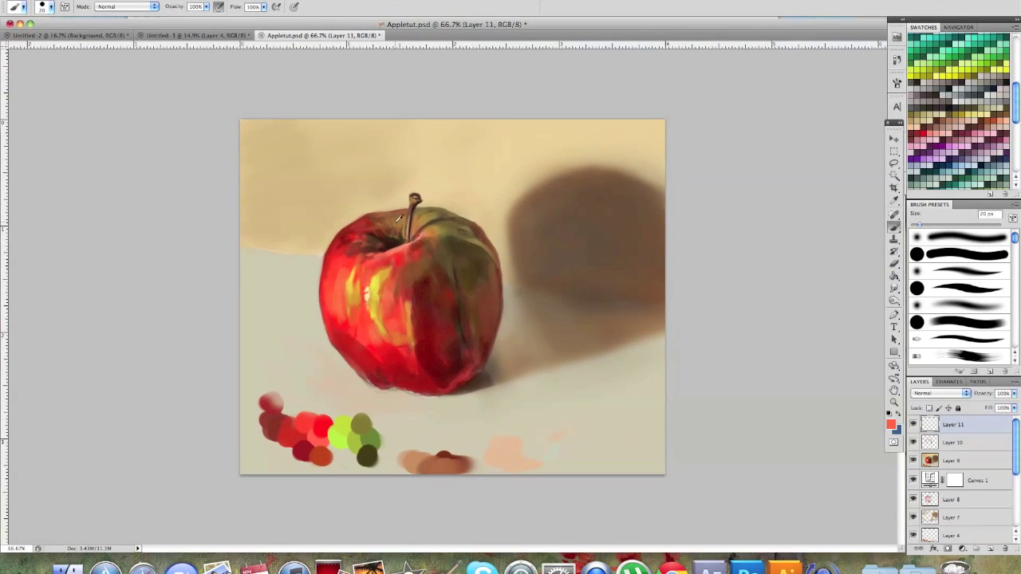
Step: Reduce the brush to 7 px and shade the apple's upper right edge on Layer 11 with sampled colours
key("bracketleft")
key("bracketleft")
key("bracketleft")
key("bracketleft")
key("bracketleft")
left_click(348, 241, "alt")
left_click(380, 213, "alt")
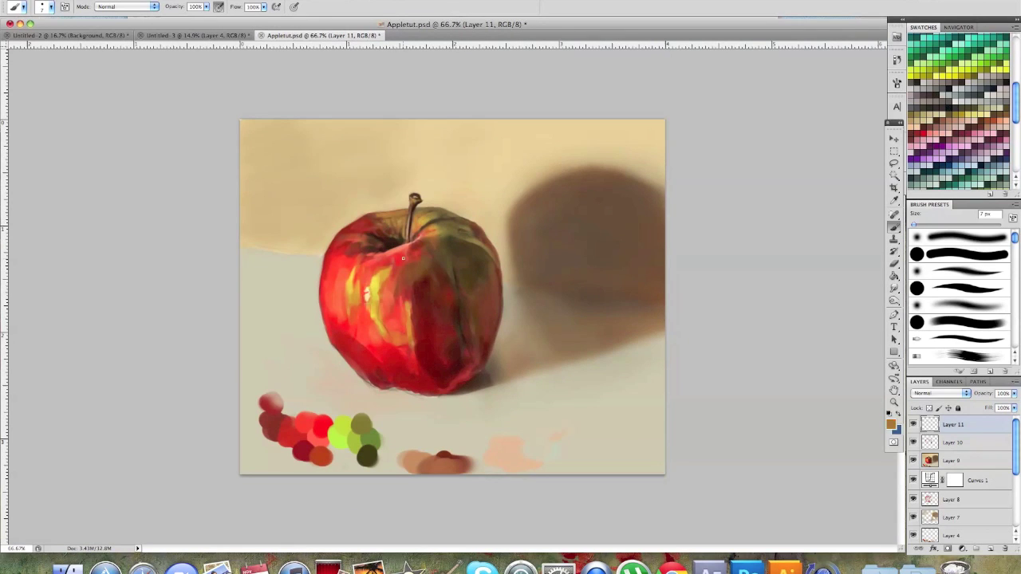
left_click_drag(483, 243, 495, 268)
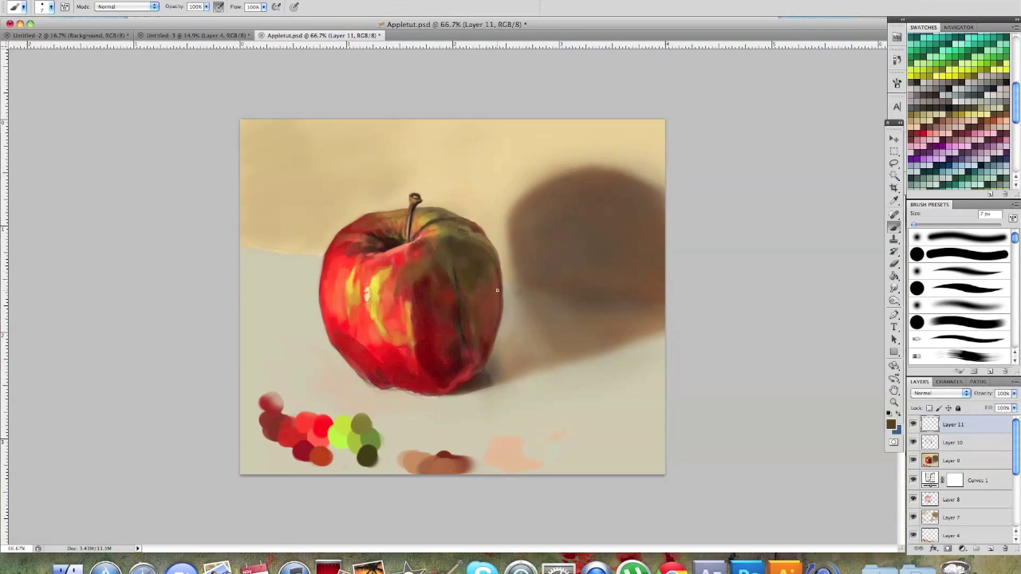
Step: Add a stroke on the apple's lower front and clean up its bottom edge with beige from the tabletop
left_click_drag(429, 360, 414, 320)
left_click(460, 382, "alt")
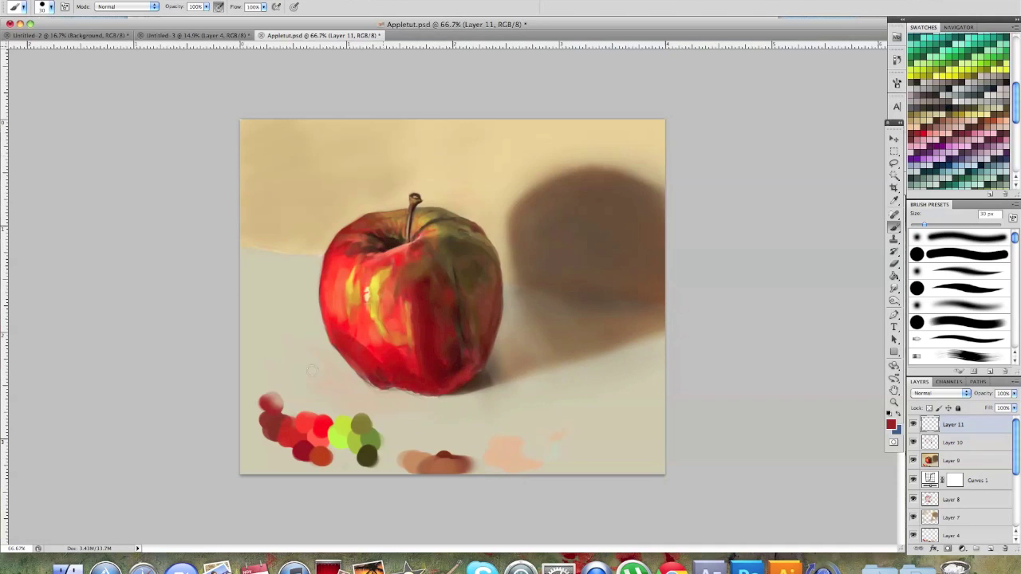
mouse_move(381, 398)
left_mouse_down()
mouse_move(410, 375)
mouse_move(435, 399)
left_mouse_up()
left_click(423, 383, "super")
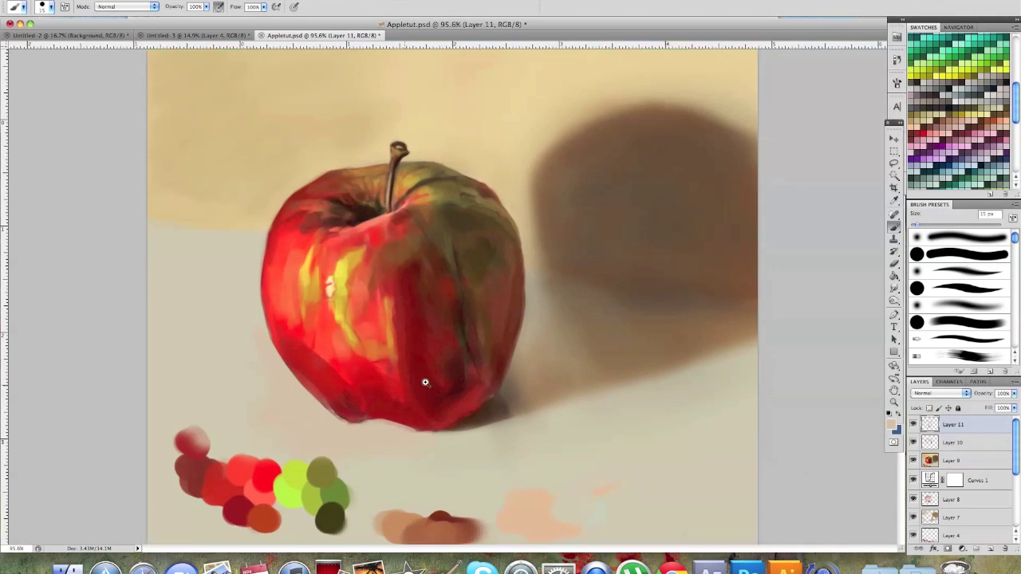
Step: Blend the dark patch on the apple's lower left into the reds and paint orange streaks down the centre front
left_click(335, 396, "alt")
key("bracketleft")
key("bracketleft")
key("bracketleft")
mouse_move(249, 328)
left_mouse_down()
mouse_move(335, 418)
mouse_move(353, 416)
mouse_move(322, 413)
mouse_move(423, 431)
mouse_move(370, 378)
left_mouse_up()
left_click(378, 345, "alt")
left_click_drag(391, 287, 405, 375)
mouse_move(413, 247)
left_mouse_down()
mouse_move(425, 310)
mouse_move(415, 354)
left_mouse_up()
Step: Smooth the apple's left side and lower front with warm red strokes, using 15 px and 8 px brushes
left_click(289, 338, "alt")
left_click_drag(311, 328, 334, 349)
left_click_drag(274, 223, 266, 254)
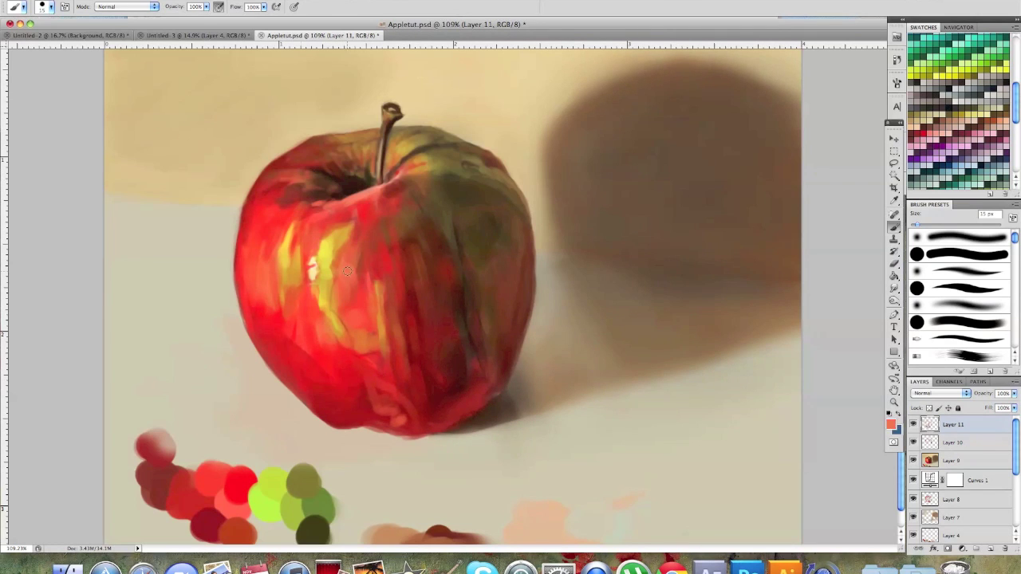
left_click_drag(289, 329, 327, 376)
left_click_drag(391, 355, 391, 386)
left_click_drag(272, 303, 257, 329)
left_click_drag(255, 206, 244, 243)
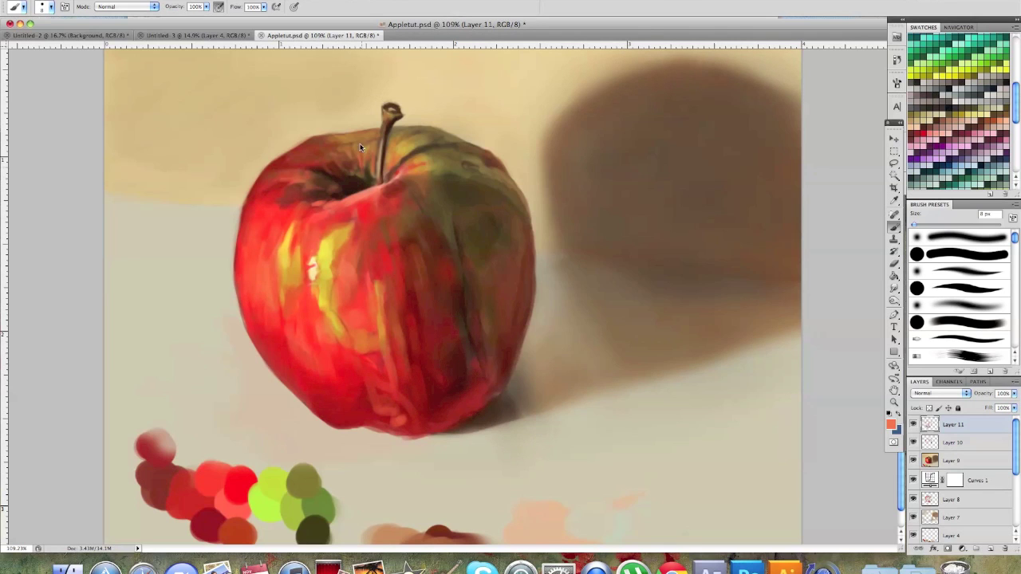
left_click_drag(251, 198, 240, 272)
Step: Paint a small pinkish reflection in the middle of the apple's shaded side with a reduced brush
left_click(451, 233, "alt")
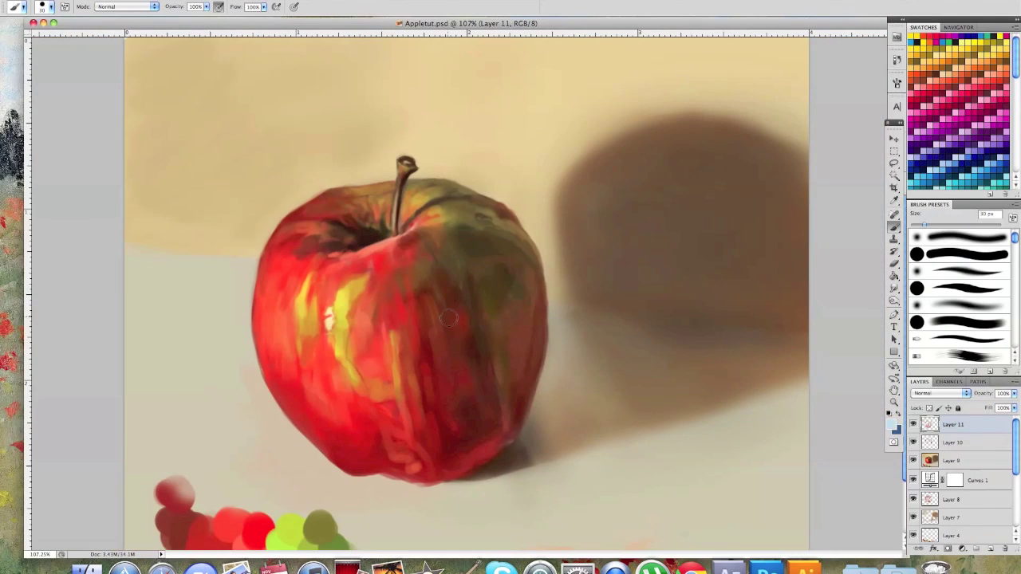
key("bracketleft")
key("bracketleft")
key("bracketleft")
key("bracketleft")
key("bracketleft")
left_click(461, 322, "alt")
left_click_drag(452, 312, 466, 321)
Step: Paint an olive streak beside the shaded centre and warm strokes down the right side, ending with a 15 px brush
left_click(454, 303, "alt")
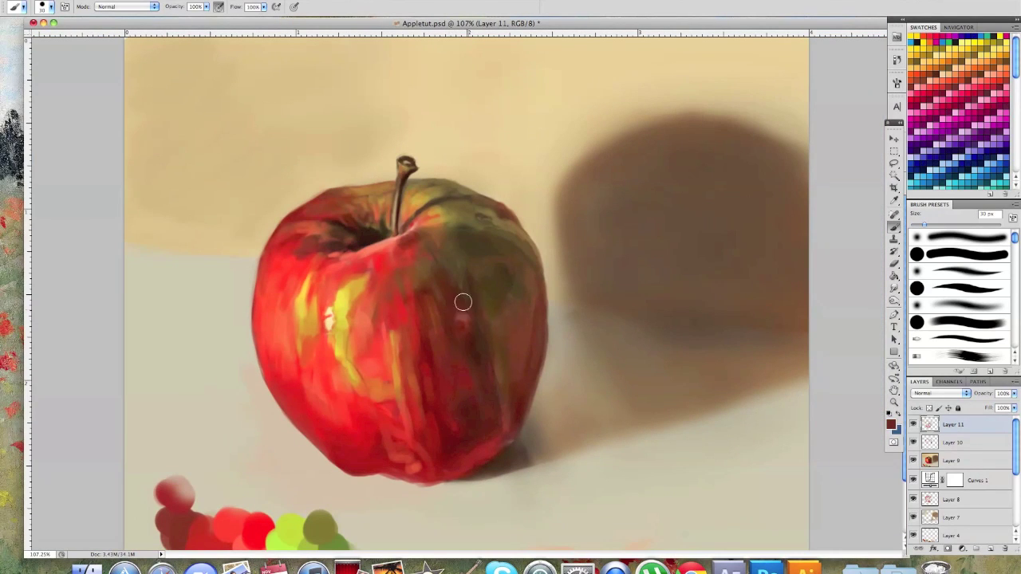
left_click(459, 297, "alt")
left_click_drag(430, 269, 444, 298)
left_click(444, 297, "alt")
key("bracketleft")
key("bracketleft")
key("bracketleft")
left_click_drag(496, 344, 505, 398)
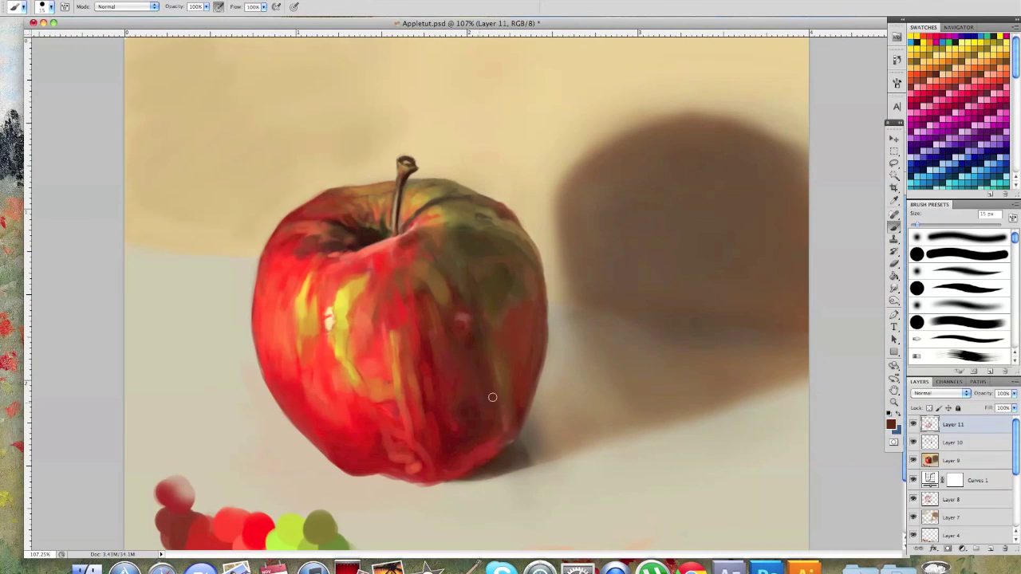
Step: Blend reds across the apple's upper front below the stem hollow, sampling nearby reds and yellow
left_click(428, 315, "alt")
mouse_move(437, 297)
left_mouse_down()
mouse_move(419, 244)
mouse_move(390, 253)
mouse_move(398, 302)
mouse_move(372, 252)
mouse_move(340, 265)
mouse_move(367, 250)
mouse_move(354, 274)
mouse_move(341, 251)
mouse_move(338, 281)
mouse_move(361, 266)
mouse_move(374, 315)
left_mouse_up()
left_click(372, 252, "alt")
left_click(357, 242, "alt")
left_click(346, 299, "alt")
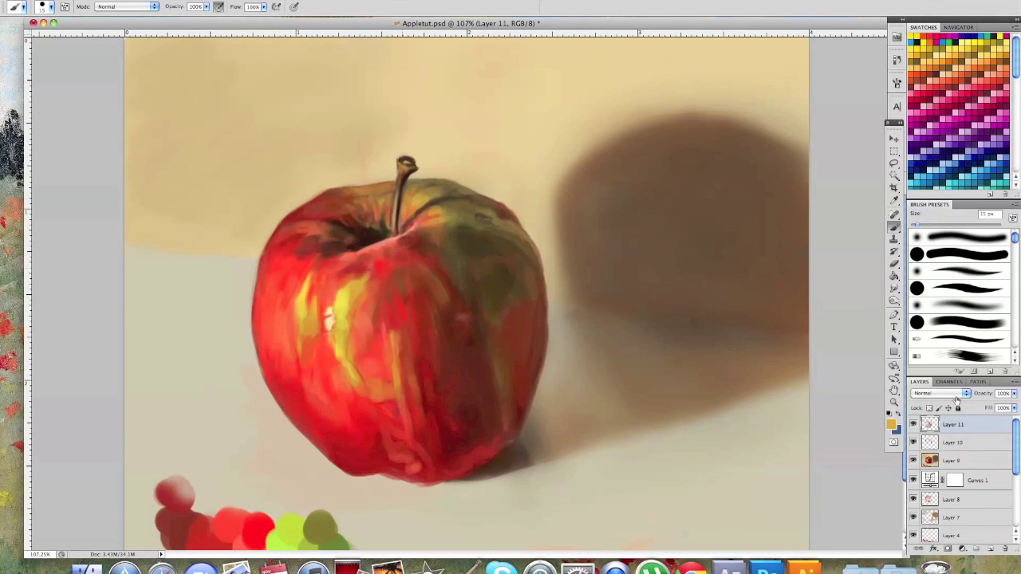
Step: Add a new layer above Layer 11 and repaint the left rim and stem hollow with a small soft brush
left_click(990, 549)
left_click(960, 237)
key("bracketleft")
key("bracketleft")
key("bracketleft")
mouse_move(274, 254)
left_mouse_down()
mouse_move(264, 293)
mouse_move(343, 201)
left_mouse_up()
left_click(300, 297, "alt")
left_click(459, 214, "alt")
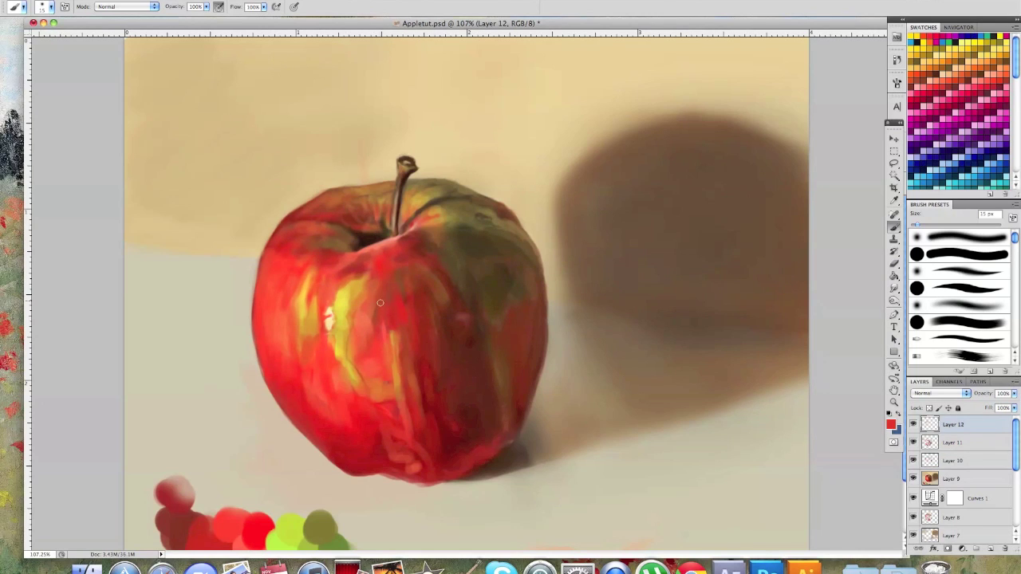
Step: Soften the yellow streaks on the front and blend deep reds across the apple's bottom with a 15 px brush
left_click(333, 304, "alt")
left_click_drag(351, 281, 370, 261)
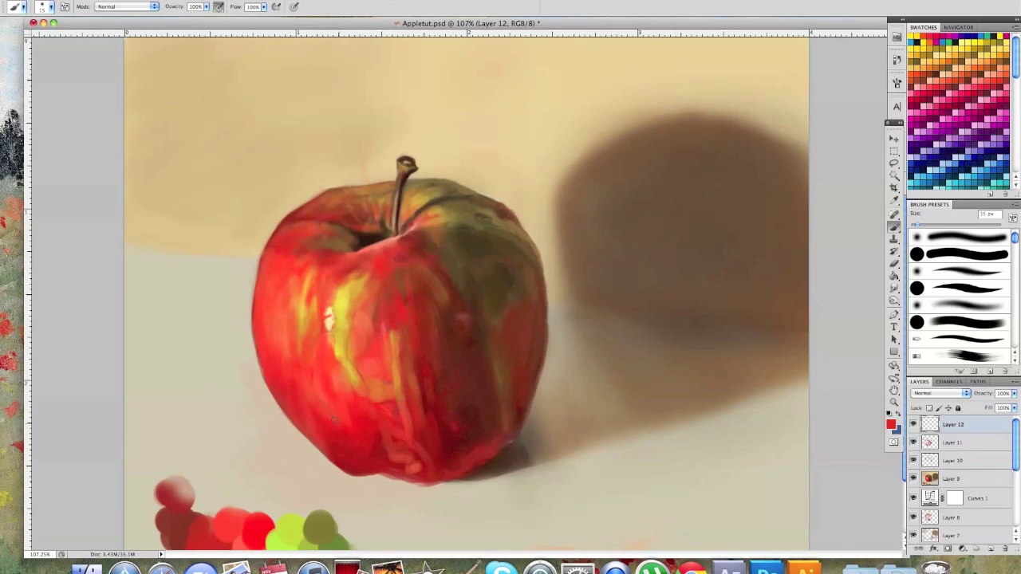
left_click(474, 433, "alt")
mouse_move(393, 460)
left_mouse_down()
mouse_move(430, 485)
mouse_move(455, 479)
left_mouse_up()
mouse_move(386, 408)
left_mouse_down()
mouse_move(395, 297)
mouse_move(351, 363)
mouse_move(368, 391)
mouse_move(463, 273)
mouse_move(478, 272)
mouse_move(508, 410)
left_mouse_up()
Step: Pick a new colour and repaint the green right shoulder and shaded right side with muted brownish reds
left_click(891, 424)
left_click(804, 394)
left_click(979, 377)
mouse_move(463, 217)
left_mouse_down()
mouse_move(514, 230)
mouse_move(520, 242)
left_mouse_up()
left_click(501, 231, "alt")
left_click(525, 371, "alt")
left_click_drag(495, 315, 507, 419)
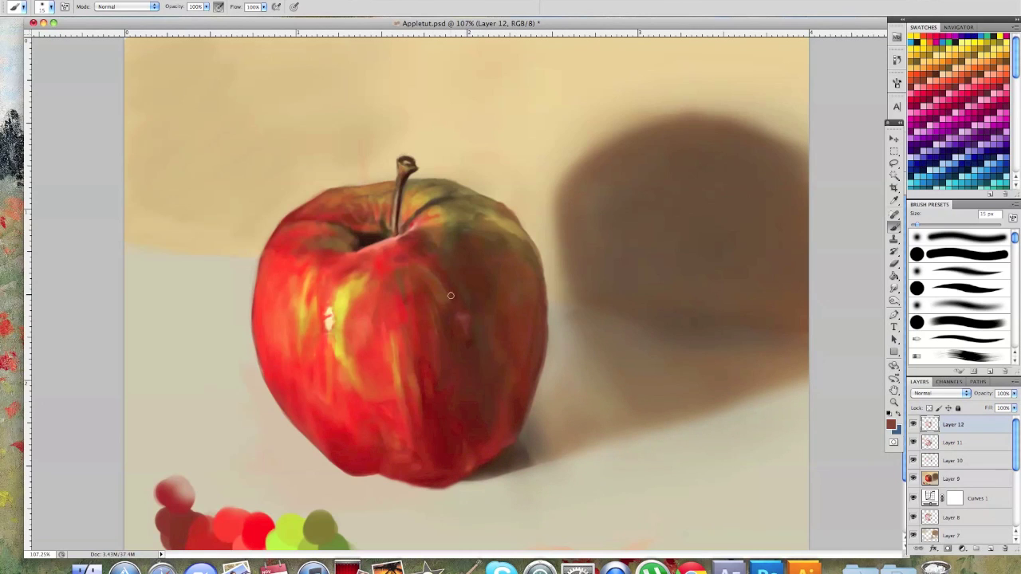
Step: Paint red and golden-yellow vertical streaks down the apple's centre front with sampled colours
left_click(421, 360, "alt")
left_click_drag(420, 362, 434, 410)
left_click(395, 359, "alt")
left_click_drag(391, 308, 405, 391)
left_click(361, 284, "alt")
left_click_drag(378, 257, 391, 308)
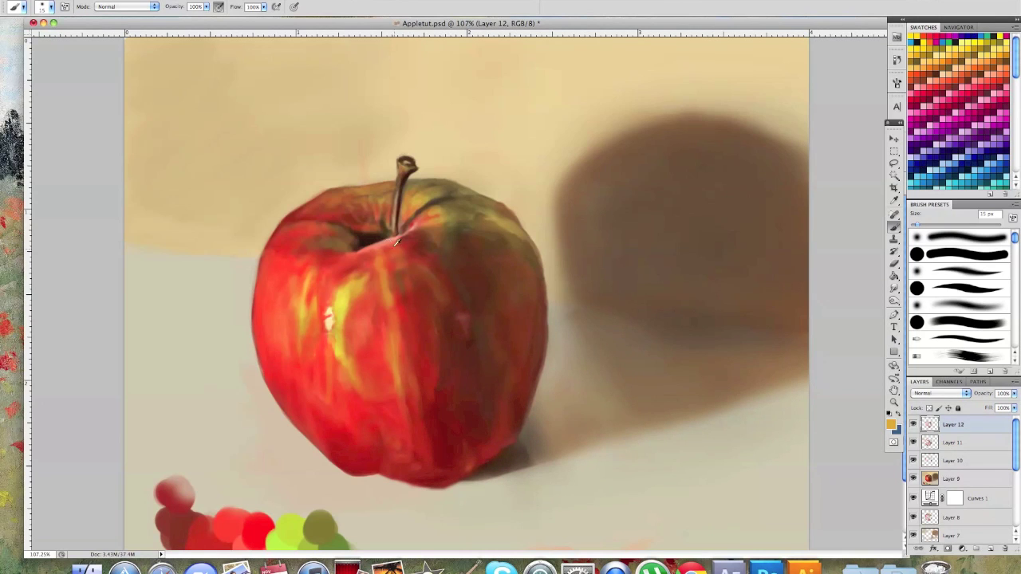
Step: Lighten the front lip of the stem hollow and the left shoulder with sampled pink
left_click(399, 244, "alt")
left_click_drag(404, 244, 313, 288)
left_click_drag(311, 209, 266, 299)
Step: Set the foreground colour to brown #976334 and shade the apple's right side with an enlarged soft brush
left_click(528, 277, "alt")
left_click(892, 425)
left_click(819, 439)
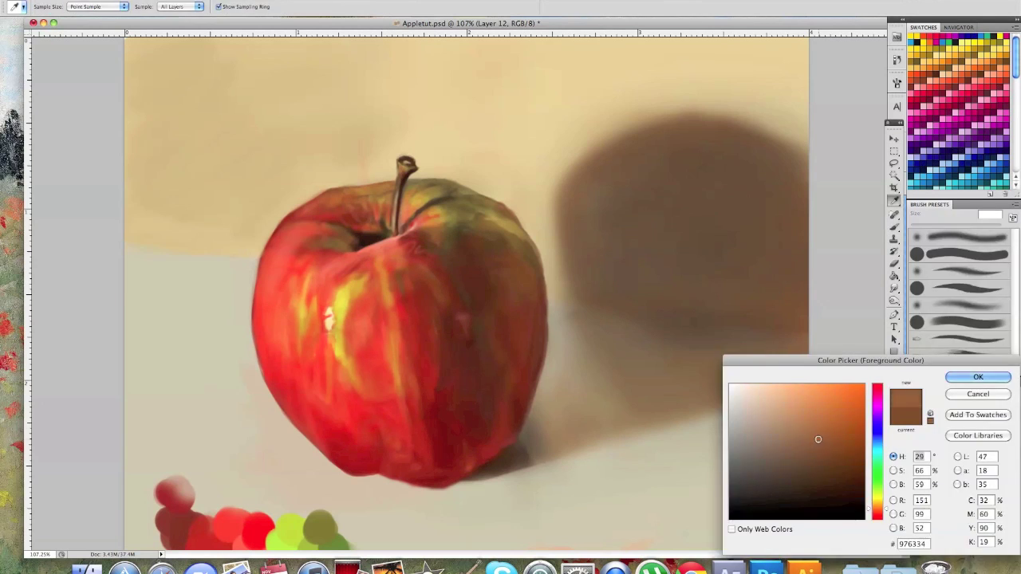
left_click(979, 377)
key("bracketright")
key("bracketright")
key("bracketright")
key("bracketright")
key("bracketright")
key("bracketright")
left_click_drag(514, 249, 518, 351)
Step: Touch up the apple's shaded centre and green shoulder with colours sampled from those areas
scroll(511, 369, "down", 2)
left_click(468, 369, "alt")
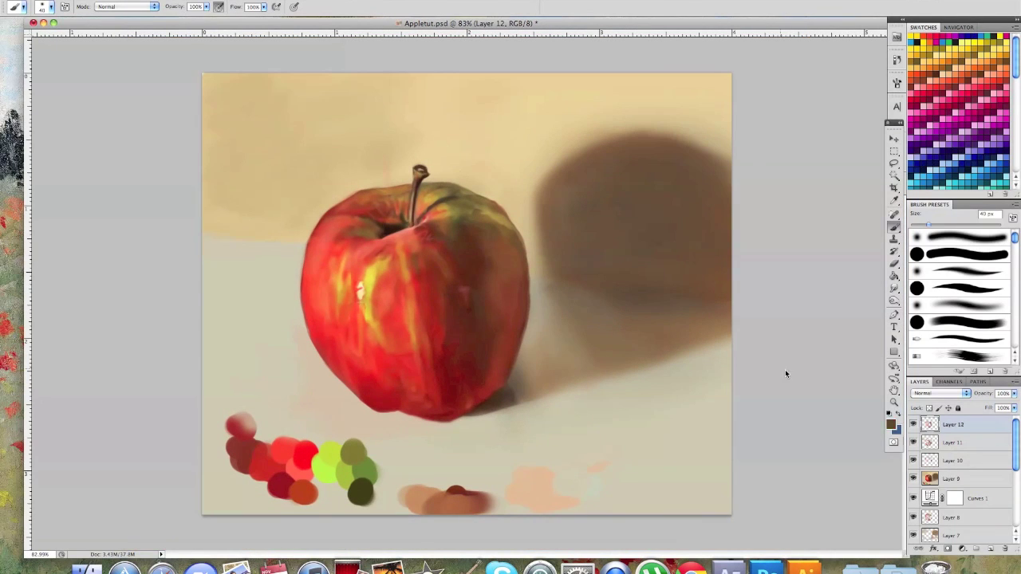
left_click(471, 273, "alt")
key("bracketright")
left_click(469, 197, "alt")
scroll(625, 449, "down", 3)
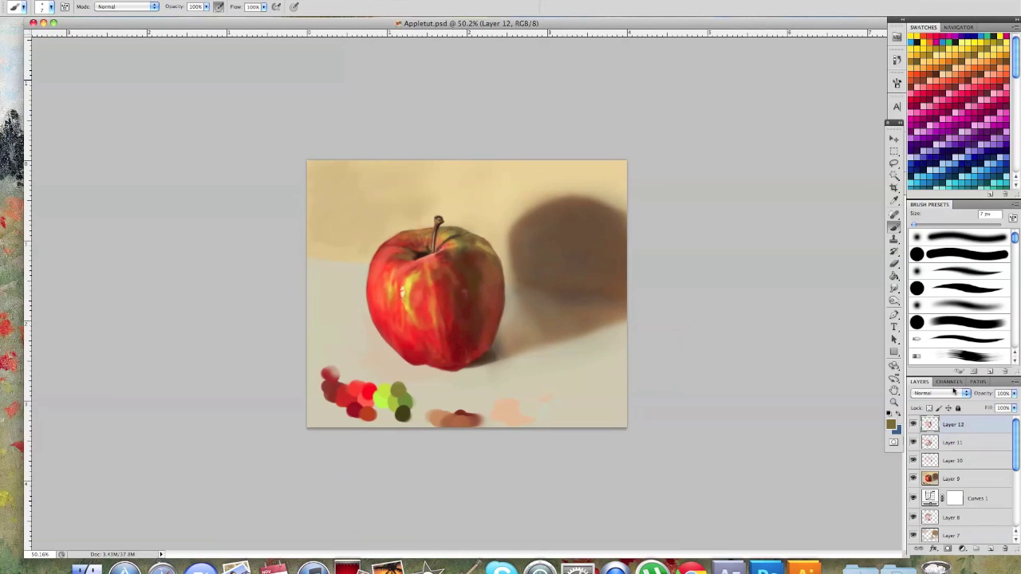
Step: Add a new layer above Layer 12 and darken the shadow beneath the apple's lower right edge
key("super+shift+alt+n")
scroll(478, 381, "up", 6)
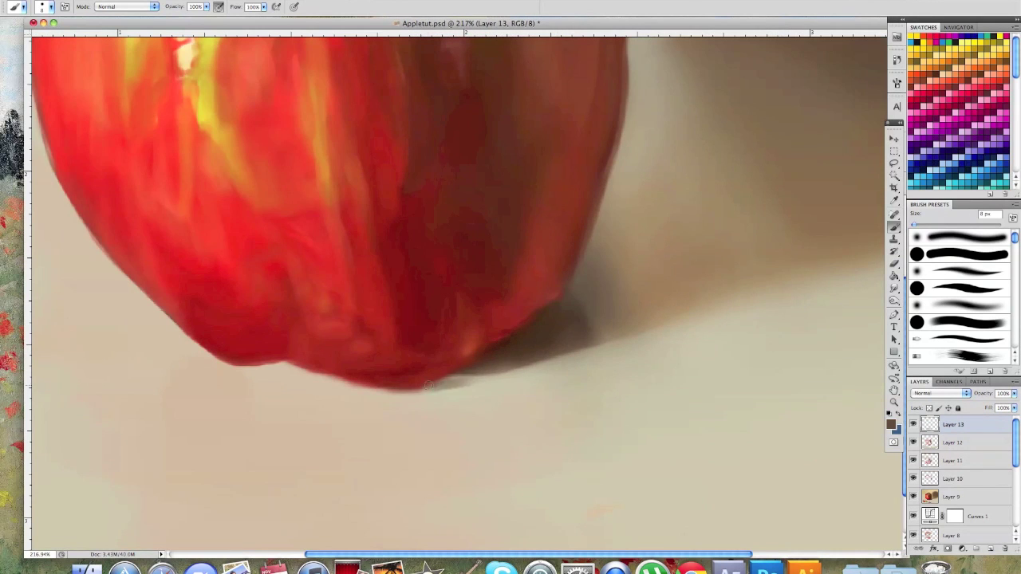
mouse_move(429, 385)
left_mouse_down()
mouse_move(548, 343)
mouse_move(497, 375)
mouse_move(422, 391)
mouse_move(467, 377)
mouse_move(561, 317)
left_mouse_up()
Step: Deepen the contact shadow along the apple's lower right edge with a very dark brown and a 6 px brush
scroll(561, 317, "up", 2)
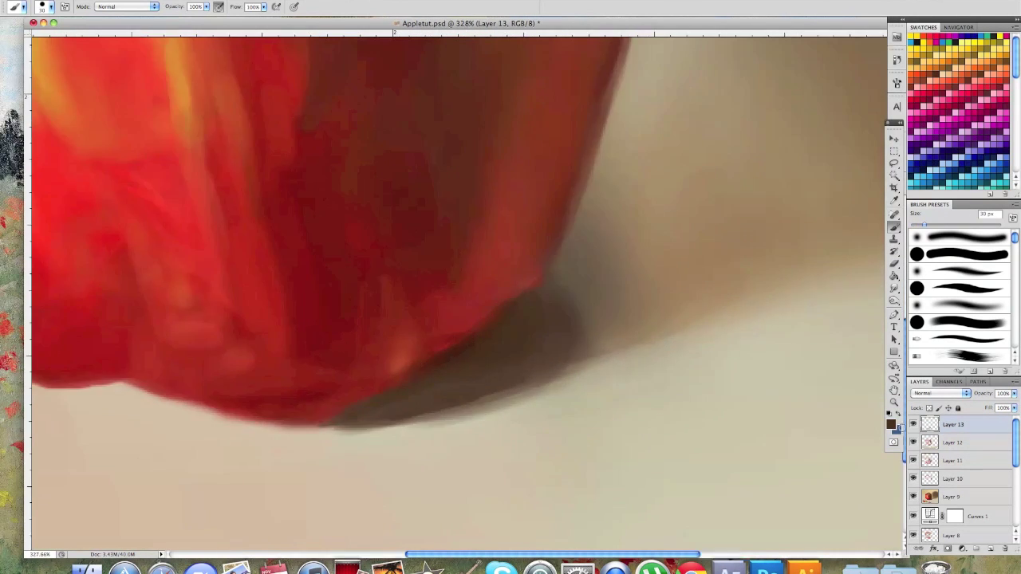
left_click(891, 425)
key("Return")
key("bracketleft")
key("bracketleft")
key("bracketleft")
key("bracketleft")
key("bracketleft")
key("bracketleft")
left_click(479, 324, "alt")
left_click_drag(399, 390, 519, 303)
mouse_move(394, 399)
left_mouse_down()
mouse_move(424, 363)
mouse_move(339, 417)
left_mouse_up()
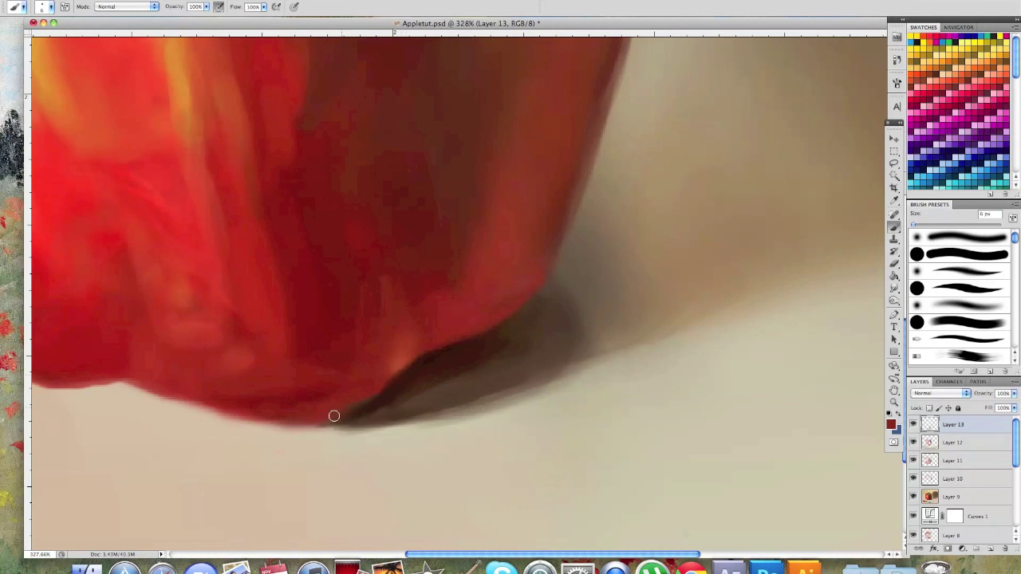
Step: Refine the apple's stem with fine strokes and clean up its outline using the sampled background colour
scroll(334, 415, "down", 2)
scroll(383, 415, "down", 2)
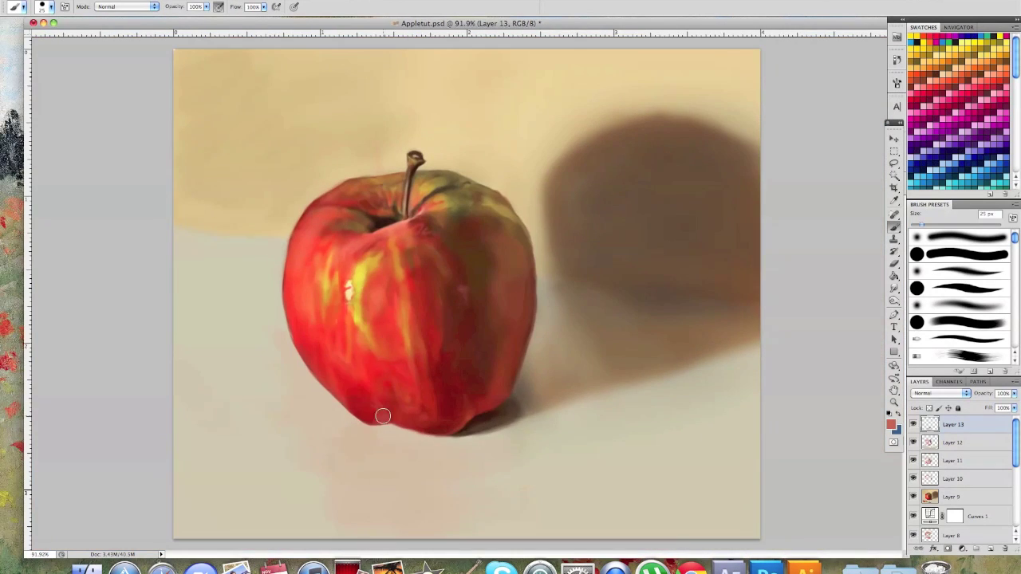
scroll(439, 232, "down", 1)
scroll(439, 232, "up", 5)
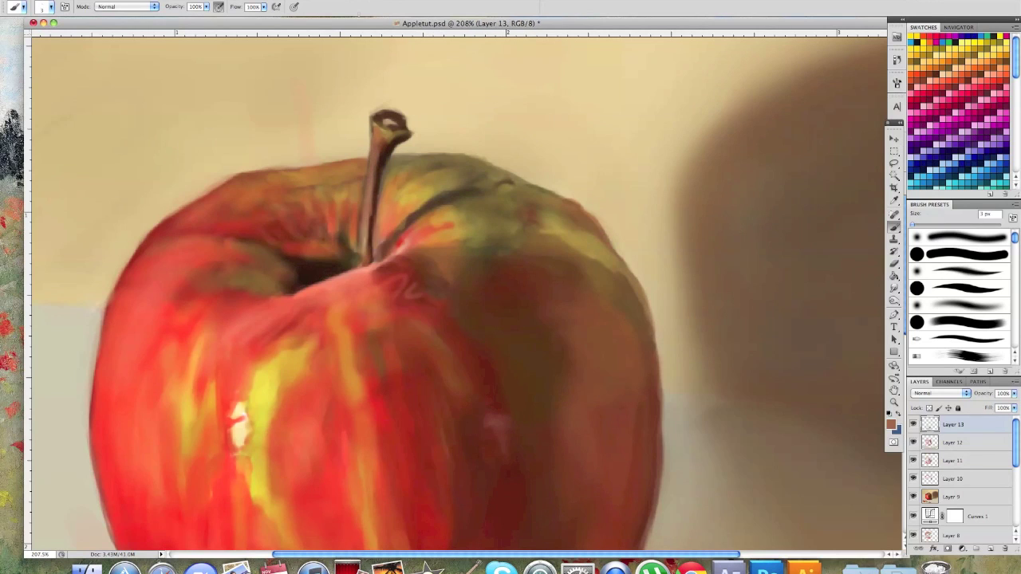
left_click_drag(371, 192, 366, 214)
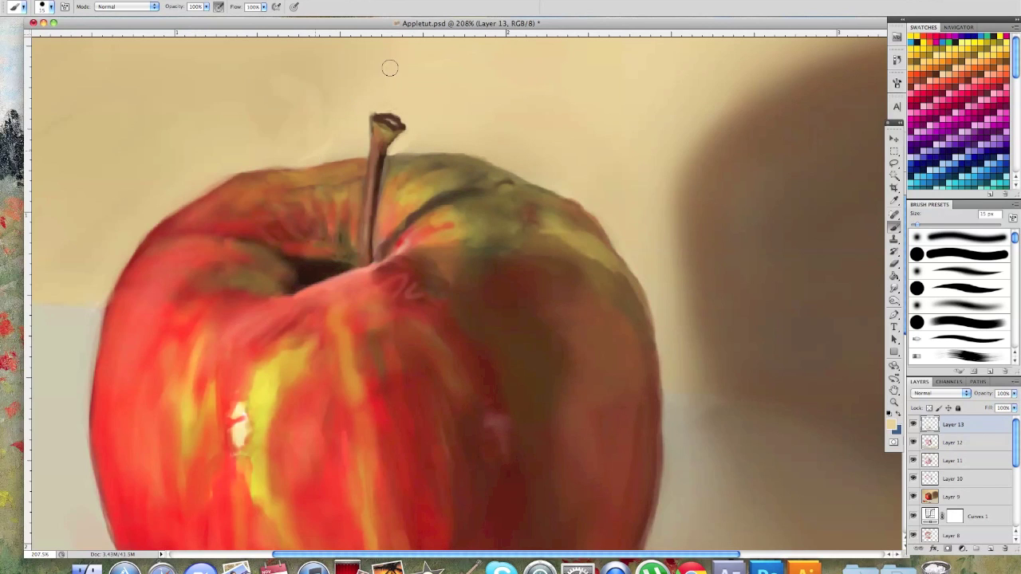
key("super+0")
scroll(435, 219, "up", 5)
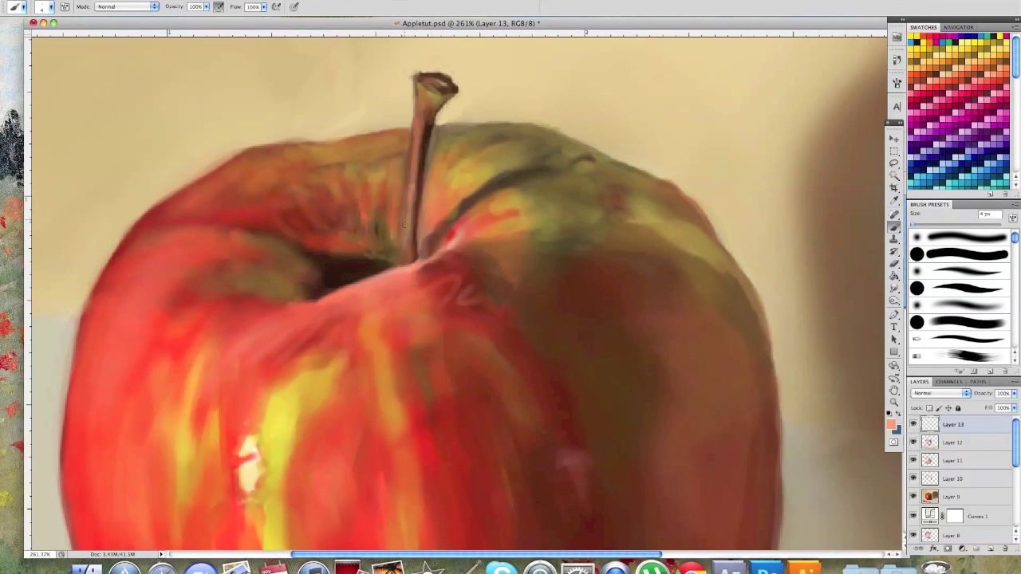
scroll(439, 89, "up", 1)
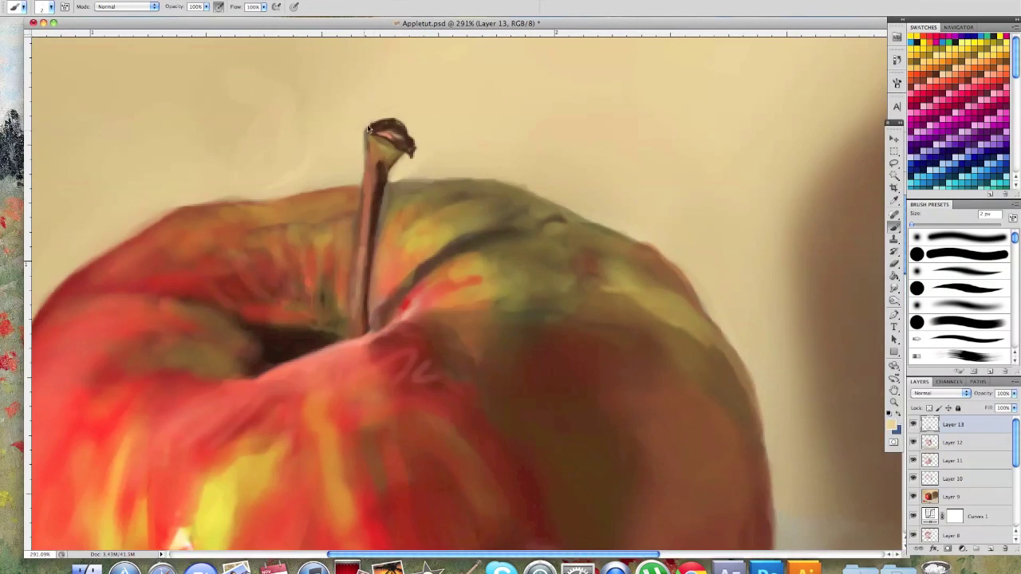
Step: Paint fine reddish-brown streaks on the apple's rear rim beside the stem with a 2 px brush
left_click_drag(255, 275, 277, 233)
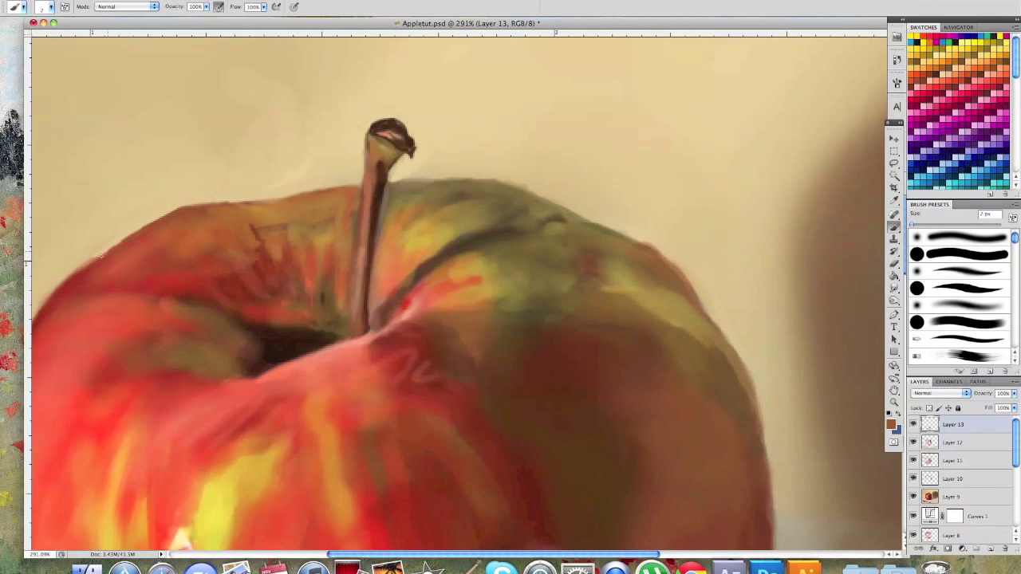
left_click_drag(358, 204, 345, 267)
left_click(319, 203, "alt")
left_click_drag(357, 193, 348, 236)
Step: Add thin red and ochre streaks radiating from the stem across the green area and its dark crease
left_click_drag(388, 209, 381, 235)
left_click_drag(378, 236, 408, 187)
left_click_drag(381, 300, 370, 326)
left_click_drag(424, 218, 407, 238)
left_click_drag(460, 265, 391, 324)
left_click(375, 345, "alt")
key("Return")
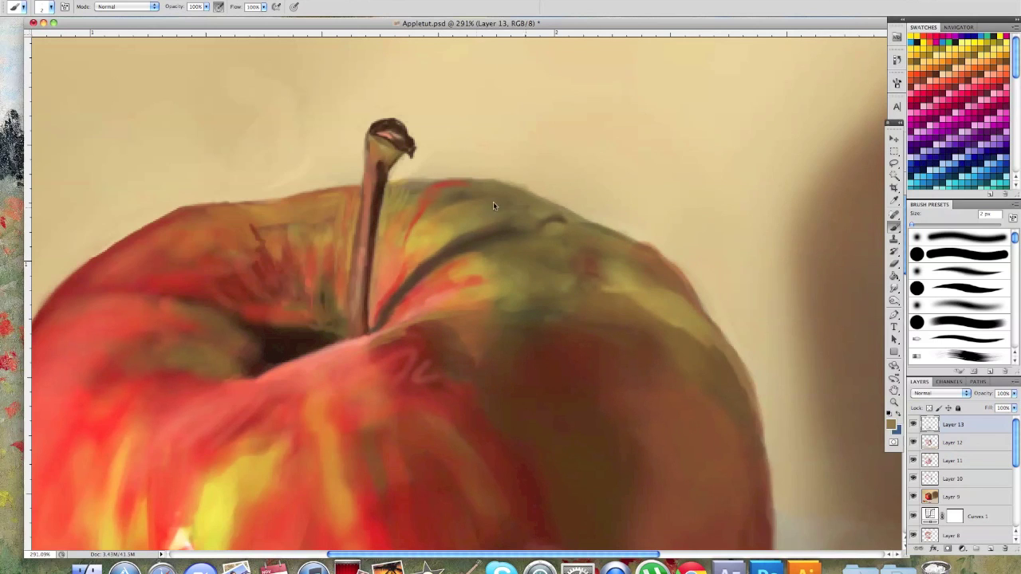
Step: Refine the outline and surface of the apple's green right shoulder with sampled olive-yellow and a 3 px brush
left_click_drag(662, 263, 753, 389)
left_click(638, 297, "alt")
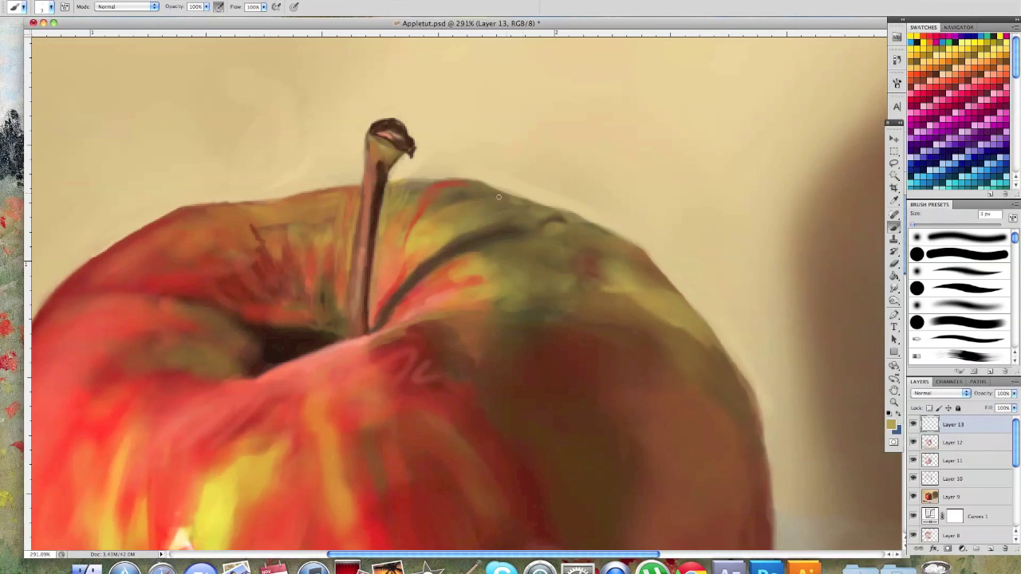
left_click_drag(575, 252, 608, 264)
left_click_drag(496, 195, 525, 213)
left_click_drag(599, 233, 656, 281)
left_click_drag(569, 218, 600, 231)
left_click_drag(600, 230, 659, 279)
Step: Add small ochre and dark blemishes to the green shoulder with a 2 px brush, and save the painting
key("bracketleft")
key("bracketleft")
key("bracketleft")
key("bracketleft")
key("bracketleft")
mouse_move(579, 257)
left_mouse_down()
mouse_move(603, 262)
mouse_move(558, 233)
left_mouse_up()
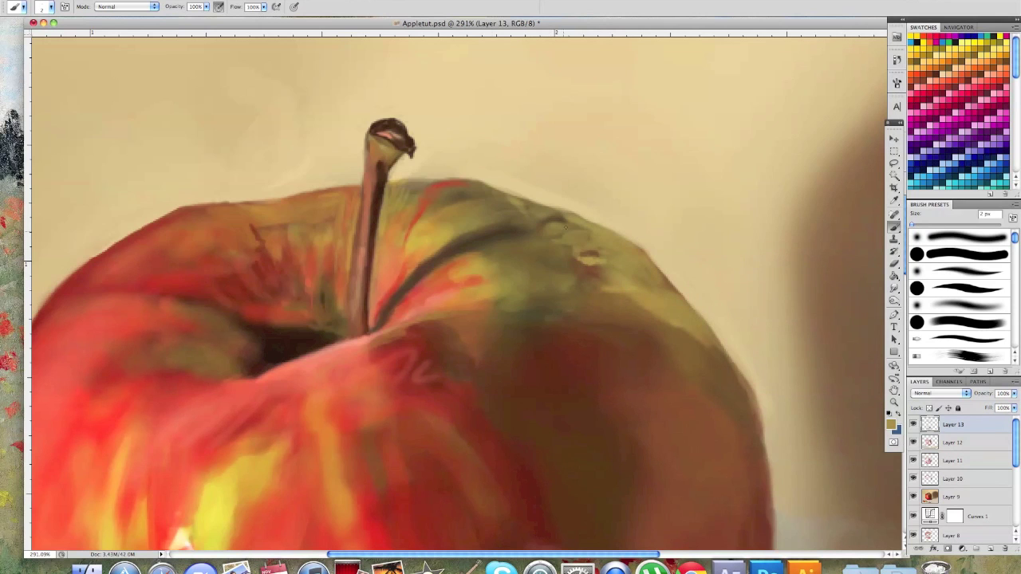
key("super+minus")
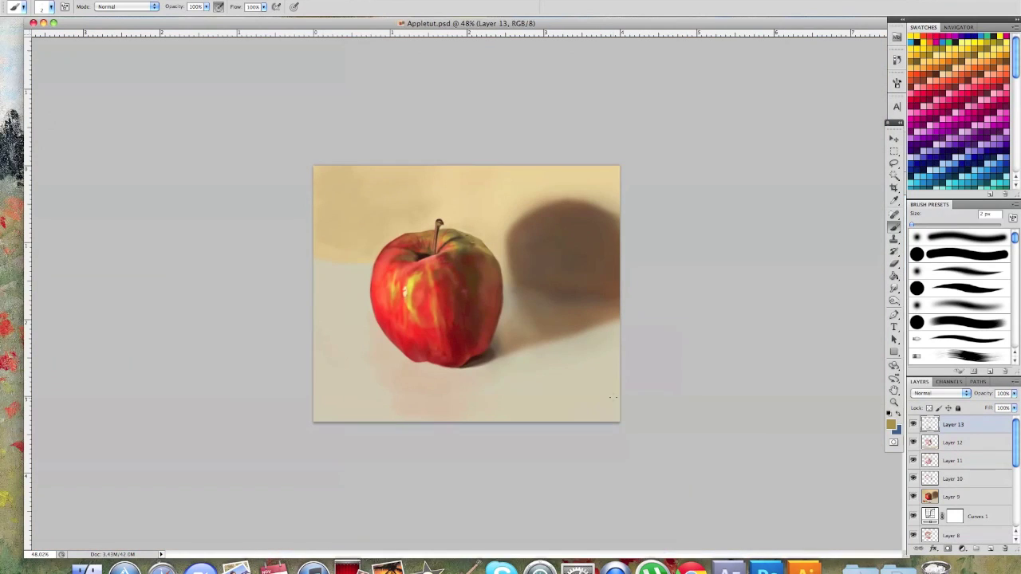
Step: Draw a faint curve on the shaded right side and paint orange texture on the front rim with a 6 px brush
left_click_drag(471, 253, 556, 326)
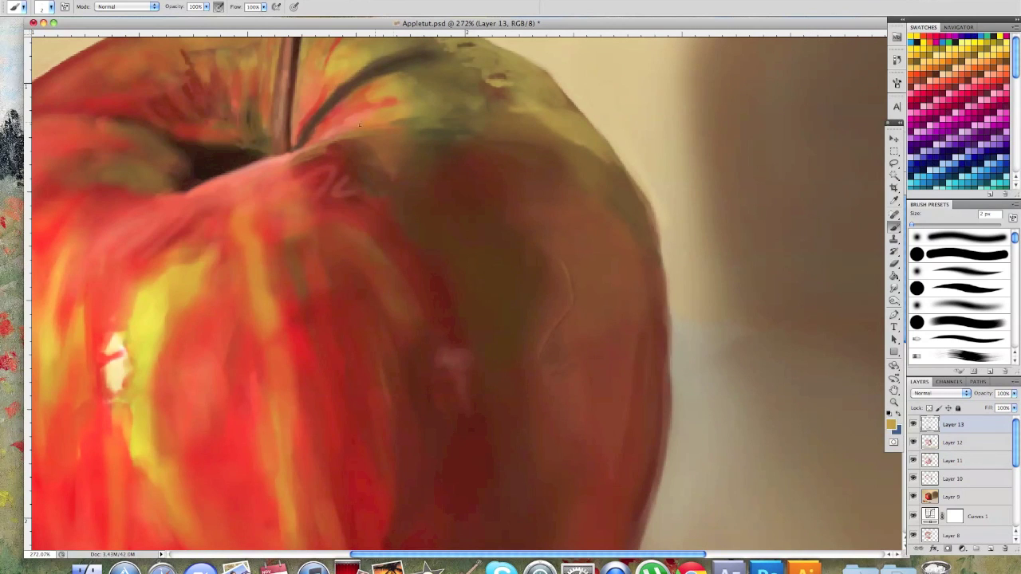
left_click(338, 161, "alt")
key("bracketright")
key("bracketright")
key("bracketright")
key("bracketright")
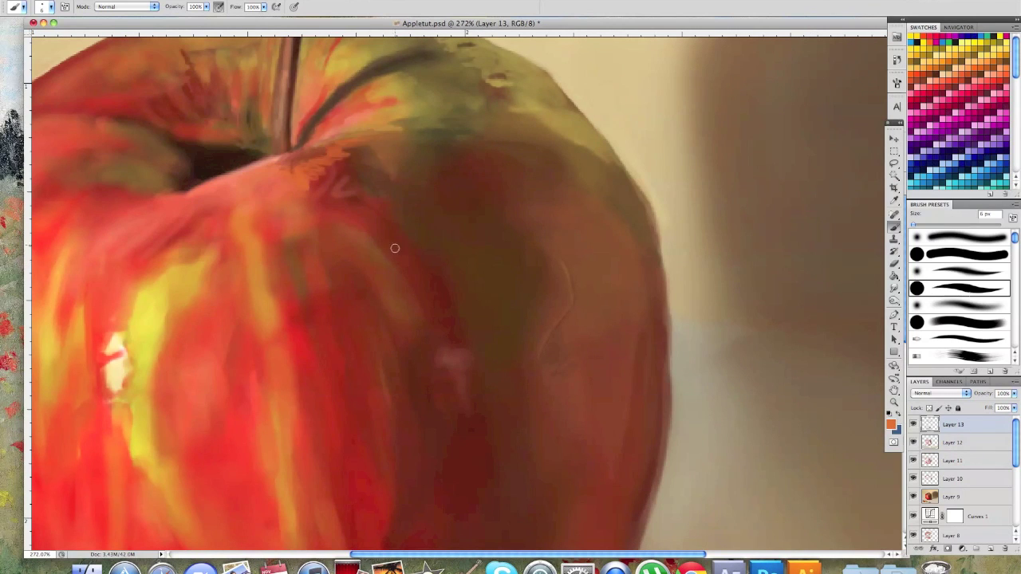
mouse_move(395, 246)
left_mouse_down()
mouse_move(326, 152)
mouse_move(388, 249)
mouse_move(342, 196)
left_mouse_up()
Step: Break up the front rim and green shadow edge with dark brown and red strokes sampled from the apple
left_click(304, 169, "alt")
left_click(356, 185, "alt")
left_click(396, 129, "alt")
left_click_drag(423, 137, 355, 157)
left_click_drag(480, 152, 498, 157)
scroll(490, 139, "up", 3)
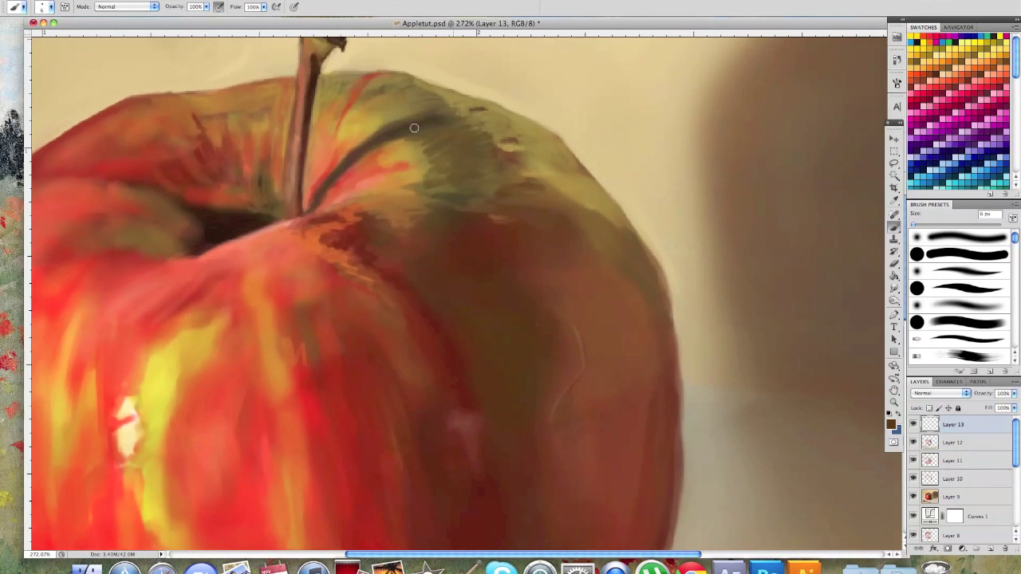
left_click_drag(479, 106, 406, 113)
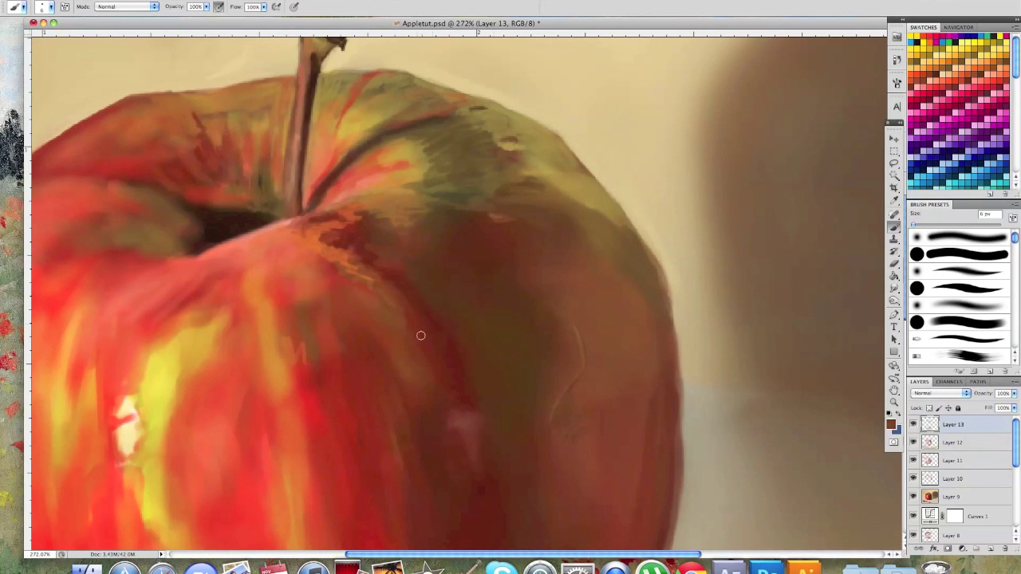
Step: Dab ochre yellow just below the apple's front rim with a 7 px brush
scroll(450, 395, "down", 5)
scroll(449, 250, "up", 2)
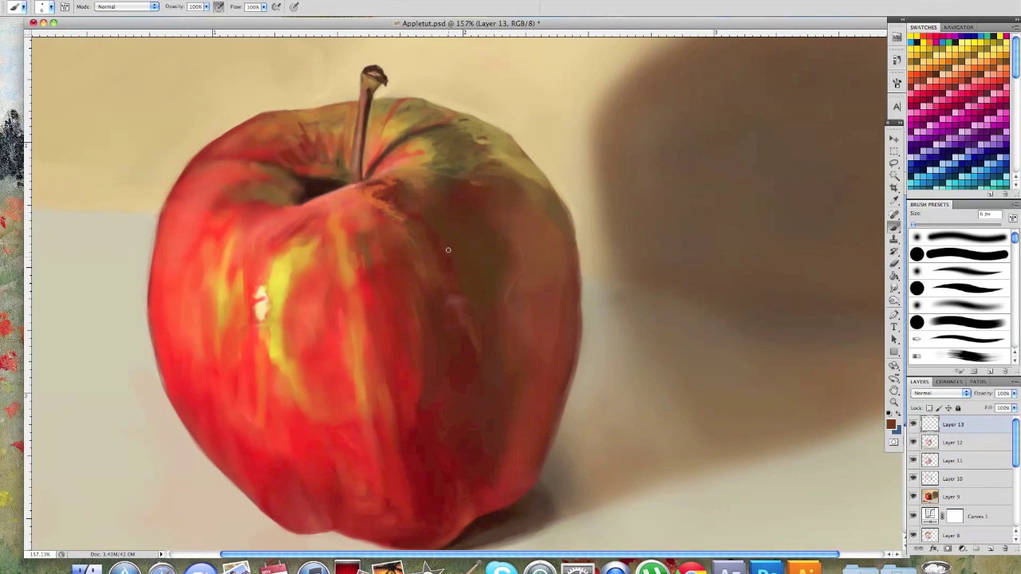
key("bracketright")
left_click(363, 220, "alt")
left_click(892, 426)
left_click(948, 375)
left_click(224, 281, "alt")
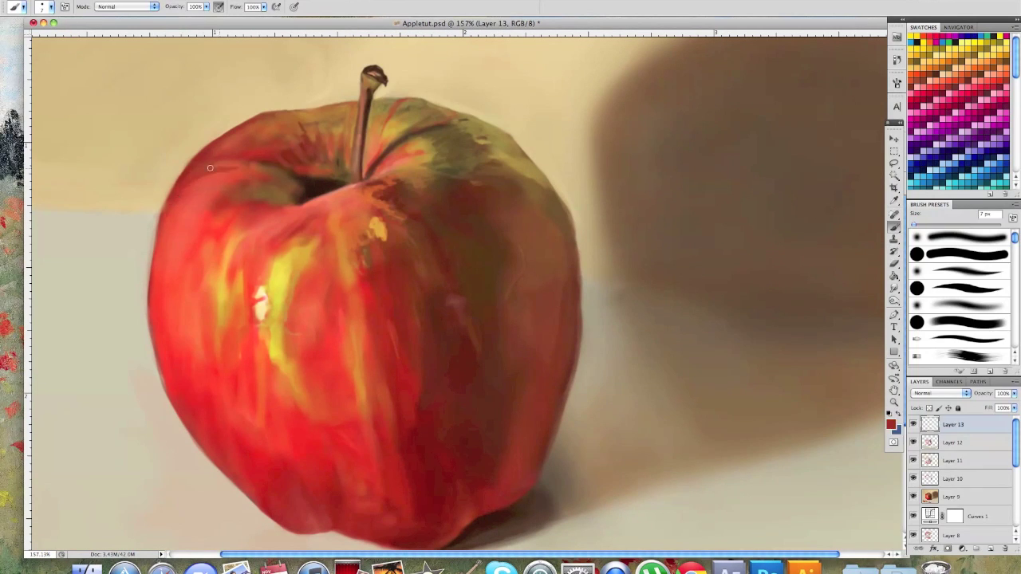
Step: Streak the apple's upper left side and the cavity's front edge with sampled reds and orange
left_click_drag(179, 172, 207, 224)
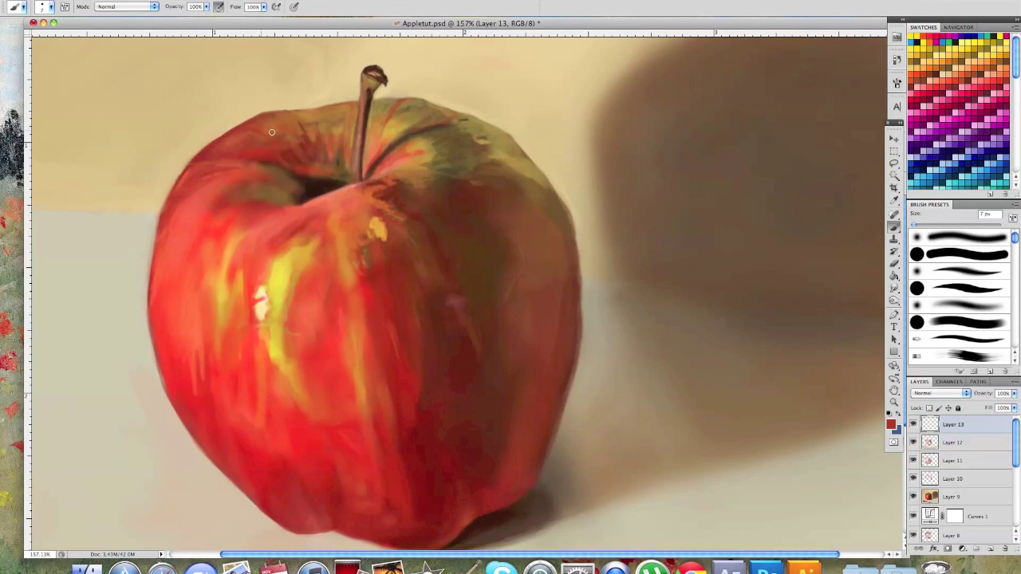
left_click(244, 204, "alt")
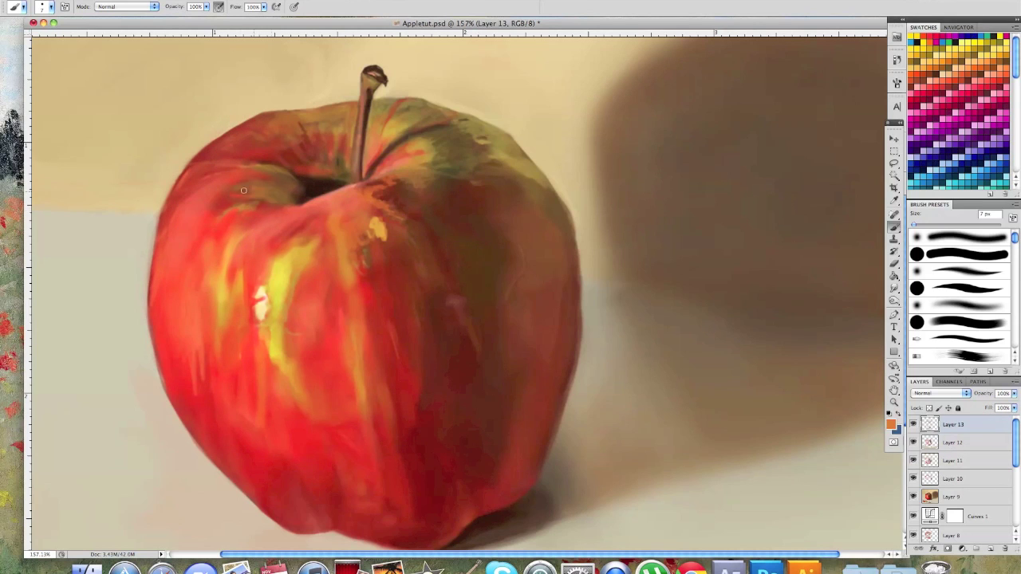
mouse_move(244, 204)
left_mouse_down()
mouse_move(275, 184)
mouse_move(343, 193)
left_mouse_up()
left_click_drag(264, 203, 191, 172)
left_click_drag(201, 263, 195, 181)
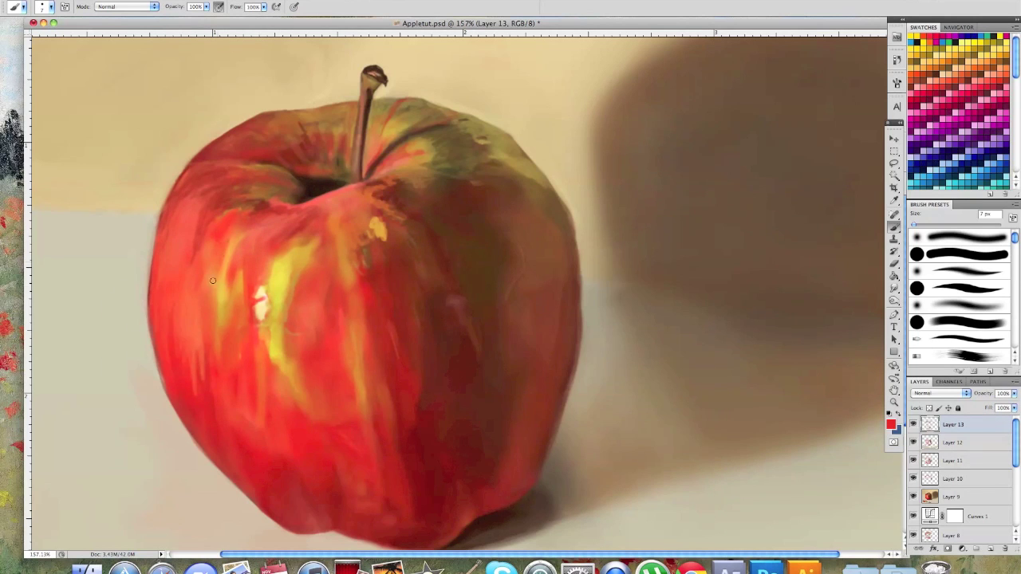
Step: Add red and yellow streaks around the apple's main highlight, using colours sampled from the yellow patches
left_click_drag(212, 281, 216, 236)
left_click_drag(274, 277, 292, 266)
left_click(276, 326, "alt")
left_click_drag(276, 361, 271, 327)
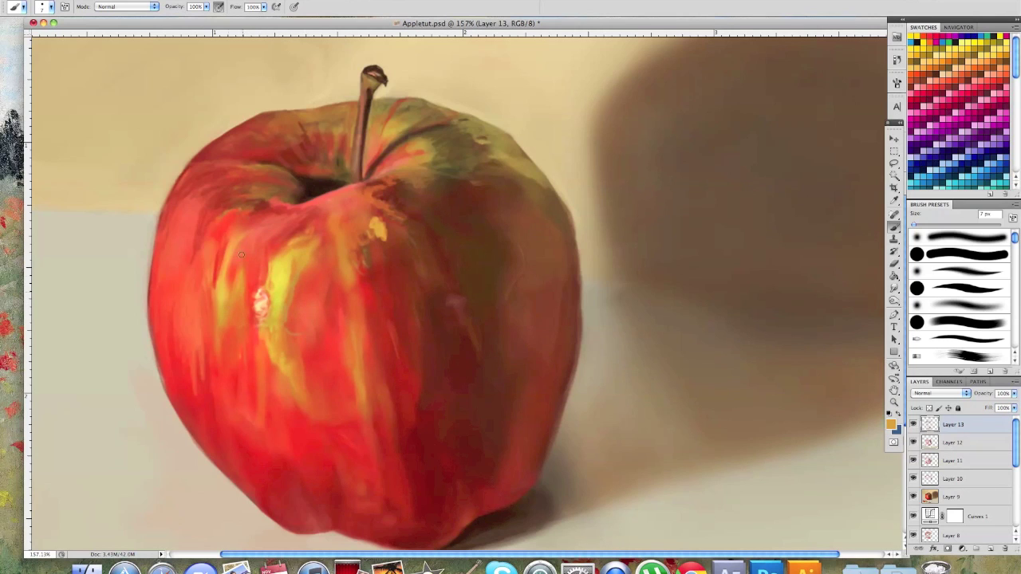
Step: Texture the front rim and stem cavity with sampled orange-brown strokes, and save the painting
left_click(367, 194, "alt")
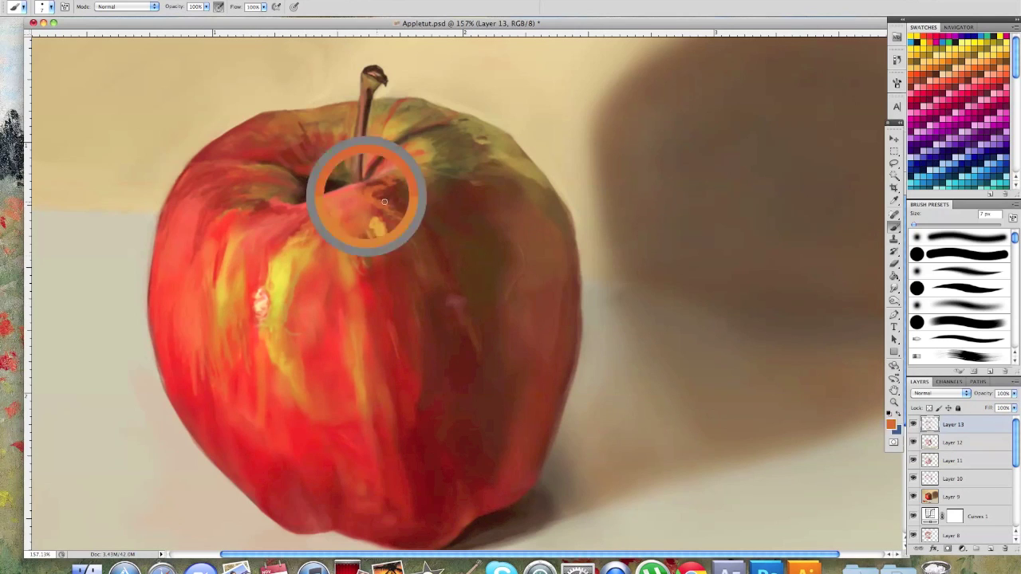
left_click_drag(375, 205, 364, 253)
key("super+0")
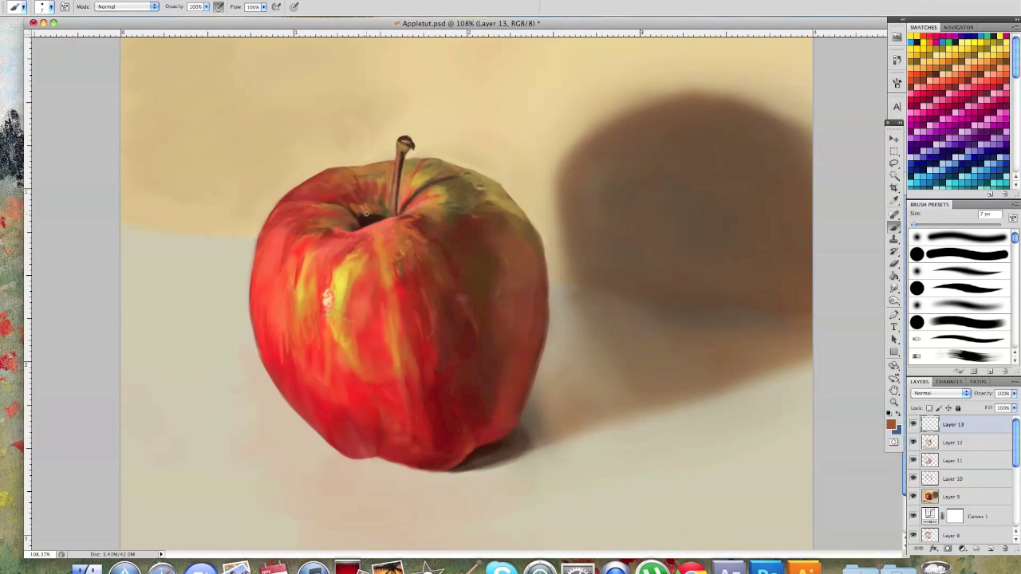
scroll(399, 178, "up", 5)
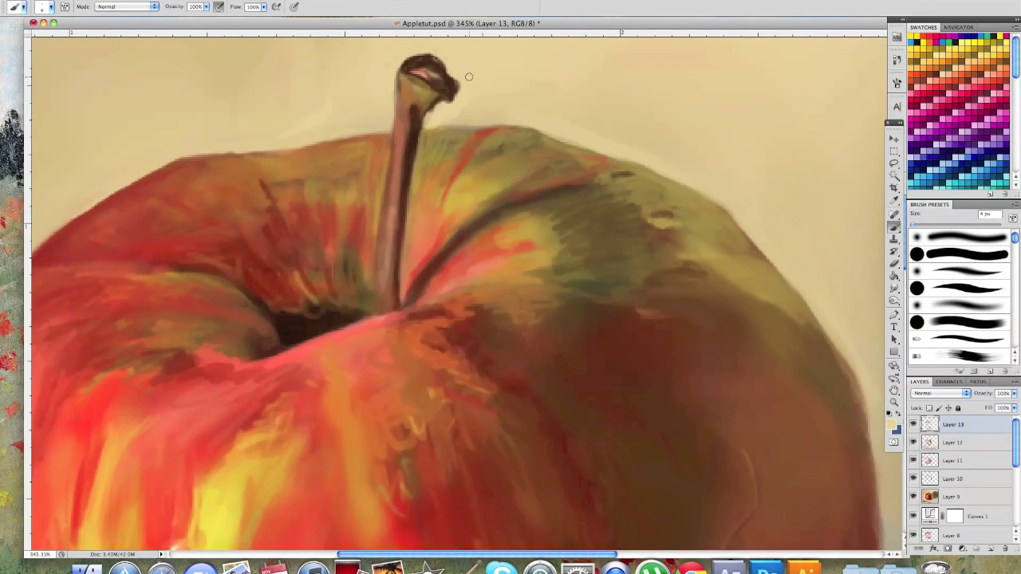
scroll(415, 181, "down", 6)
scroll(461, 213, "up", 4)
scroll(462, 213, "down", 4)
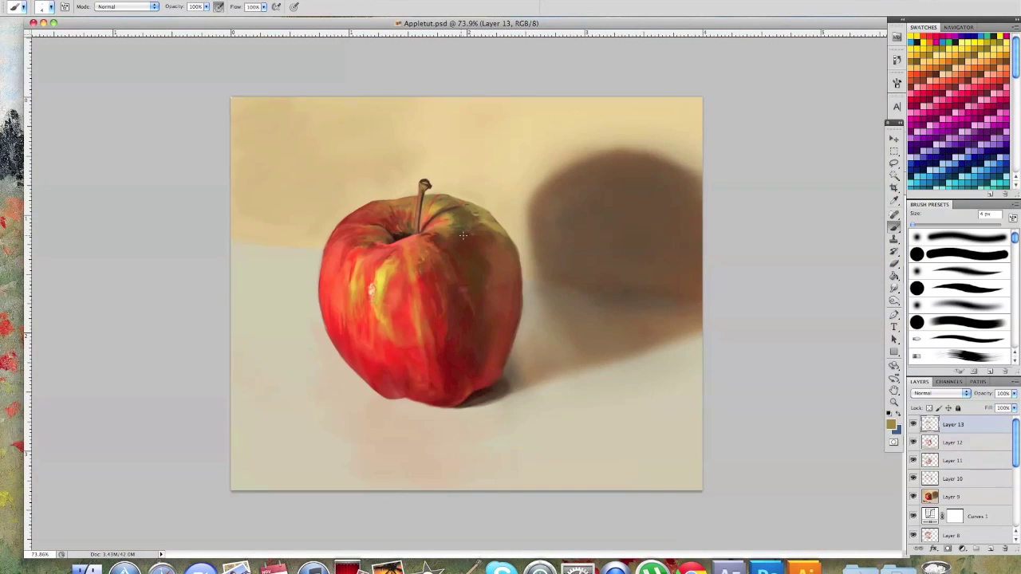
Step: Rework the small secondary highlight in the apple's shaded centre with sampled colours and a 4 px brush
scroll(461, 213, "up", 3)
left_click(300, 275, "alt")
left_click_drag(457, 273, 466, 274)
left_click(465, 271, "alt")
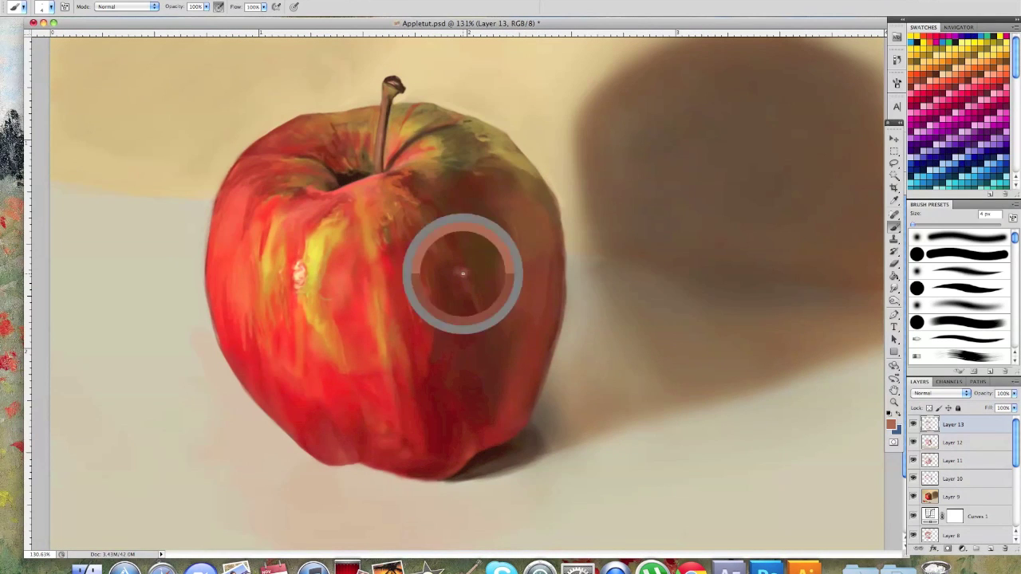
Step: Refine the apple's bottom edge with dark reds sampled nearby, and save the painting
left_click(359, 466, "alt")
mouse_move(362, 466)
left_mouse_down()
mouse_move(339, 468)
mouse_move(316, 439)
left_mouse_up()
left_click(363, 471, "alt")
scroll(355, 472, "up", 10)
left_click(351, 428, "alt")
scroll(412, 397, "down", 15)
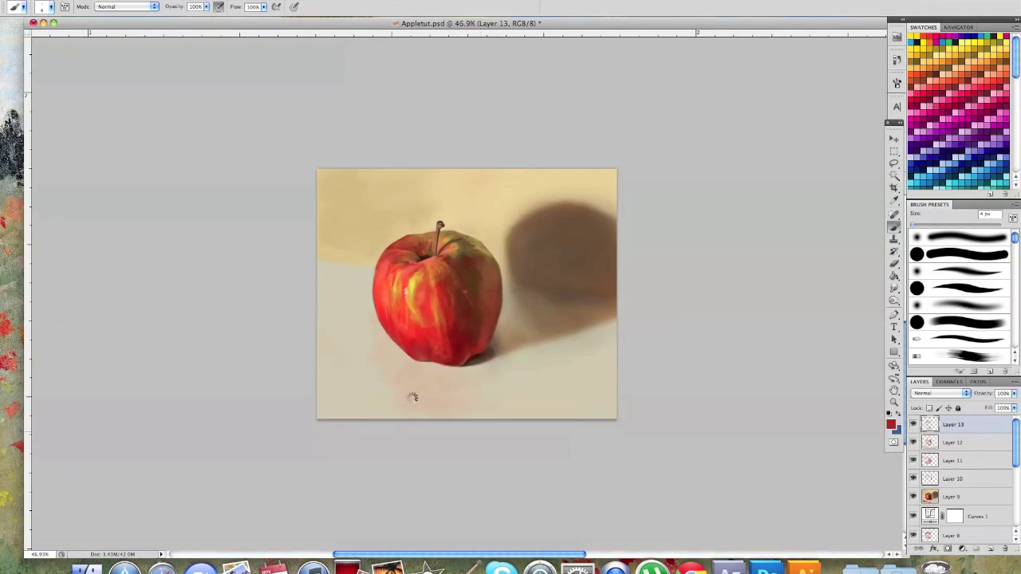
key("super+s")
Step: Touch up the background beside the apple's right edge, and shade the dark centre with a 25 px brush
scroll(467, 280, "up", 8)
left_click(466, 225, "alt")
mouse_move(467, 224)
left_mouse_down()
mouse_move(491, 237)
mouse_move(486, 224)
left_mouse_up()
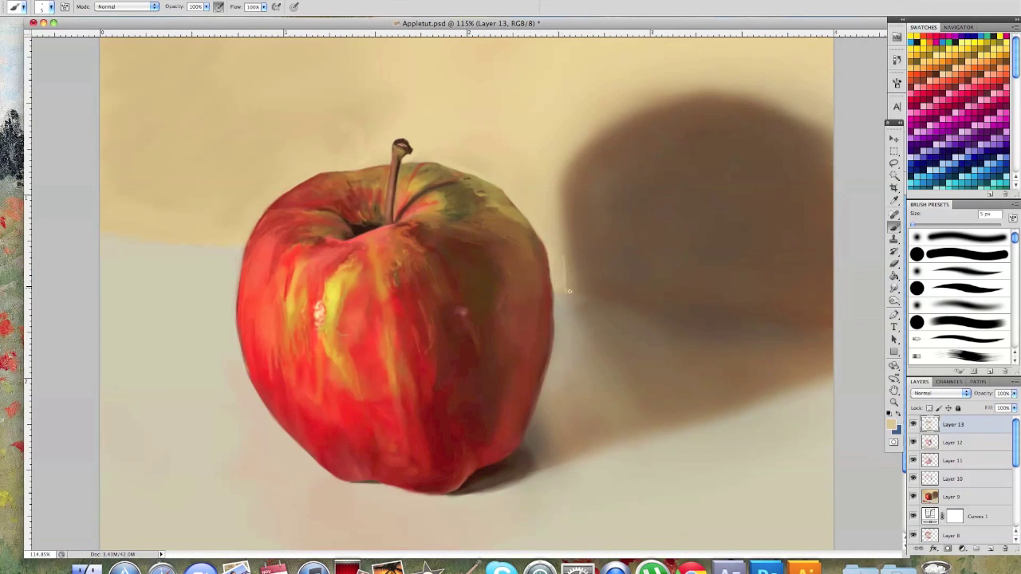
left_click(513, 281, "alt")
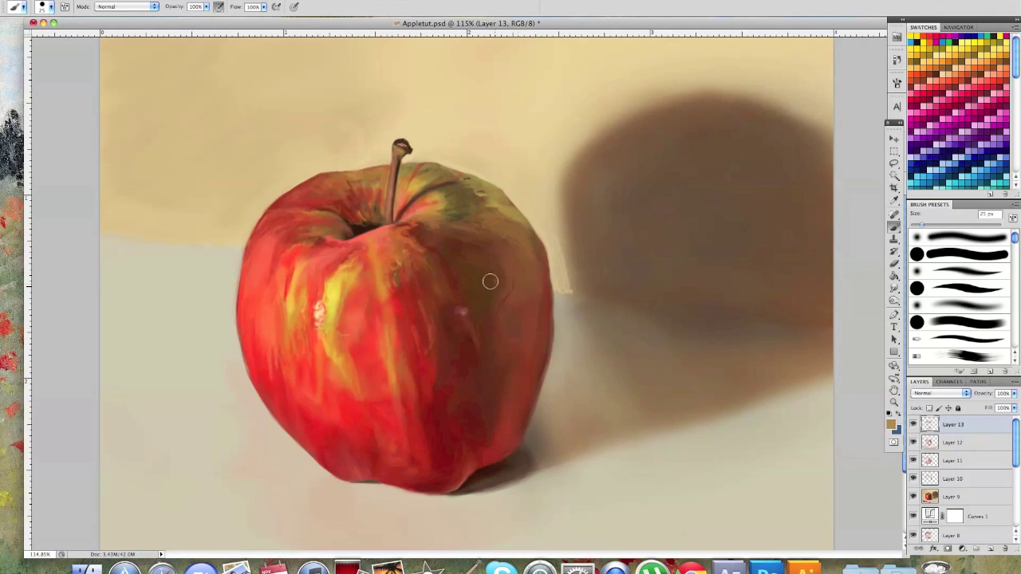
left_click(488, 280, "alt")
left_click_drag(479, 284, 498, 332)
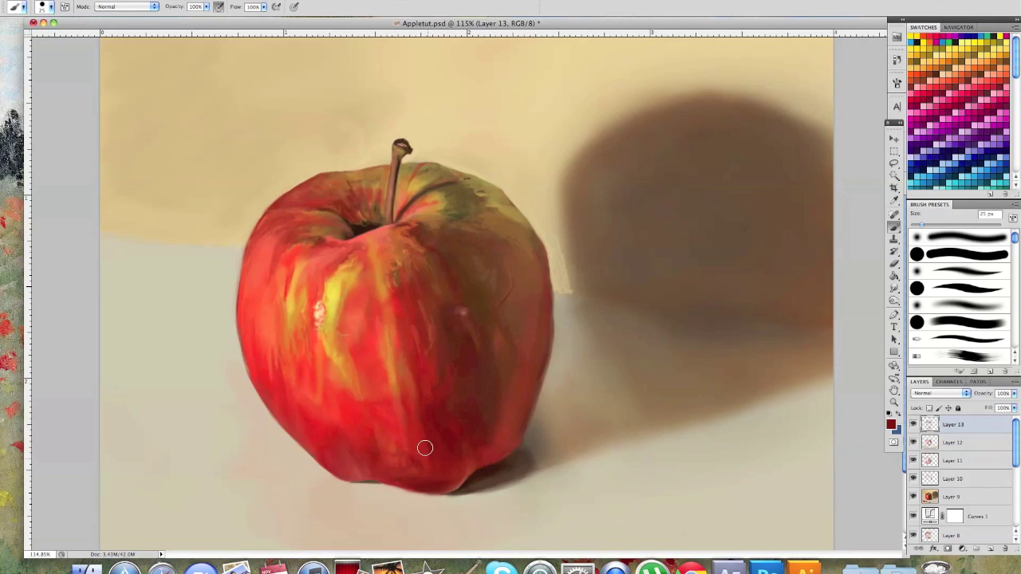
Step: Add bright red streaks across the apple's upper left and front rim with a 7 px brush
key("bracketleft")
key("bracketleft")
key("bracketleft")
key("bracketleft")
key("bracketleft")
key("bracketleft")
left_click(377, 242, "alt")
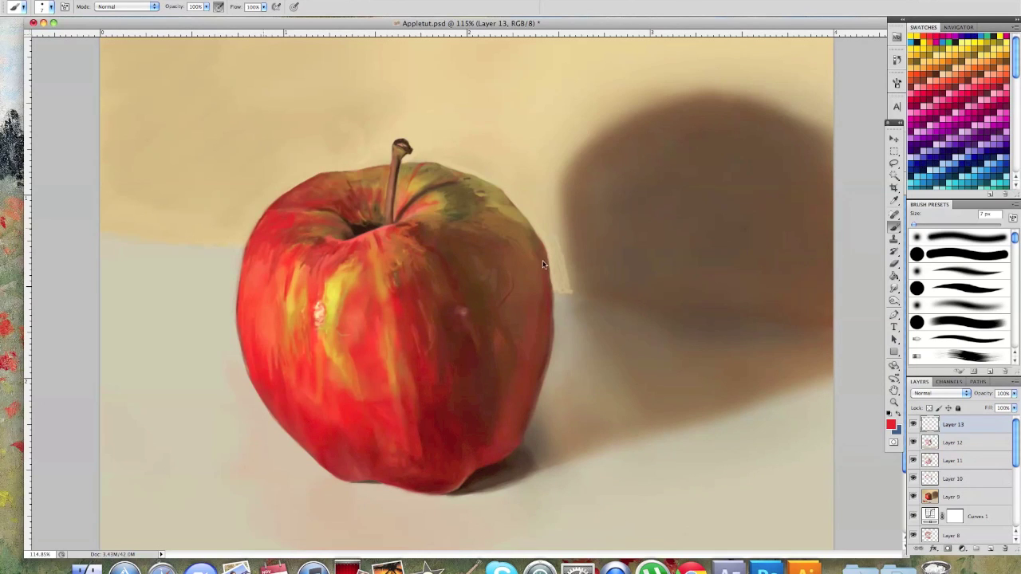
Step: Enlarge the brush and strengthen the red on the apple's lower front below the yellow patches
key("bracketright")
key("bracketright")
key("bracketright")
key("bracketright")
key("bracketright")
key("bracketright")
key("bracketright")
key("bracketright")
left_click_drag(323, 367, 349, 399)
Step: Set the foreground colour to yellow #e5bb4b and streak the apple's left front with a smaller brush
key("bracketleft")
key("bracketleft")
key("bracketleft")
key("bracketleft")
key("bracketleft")
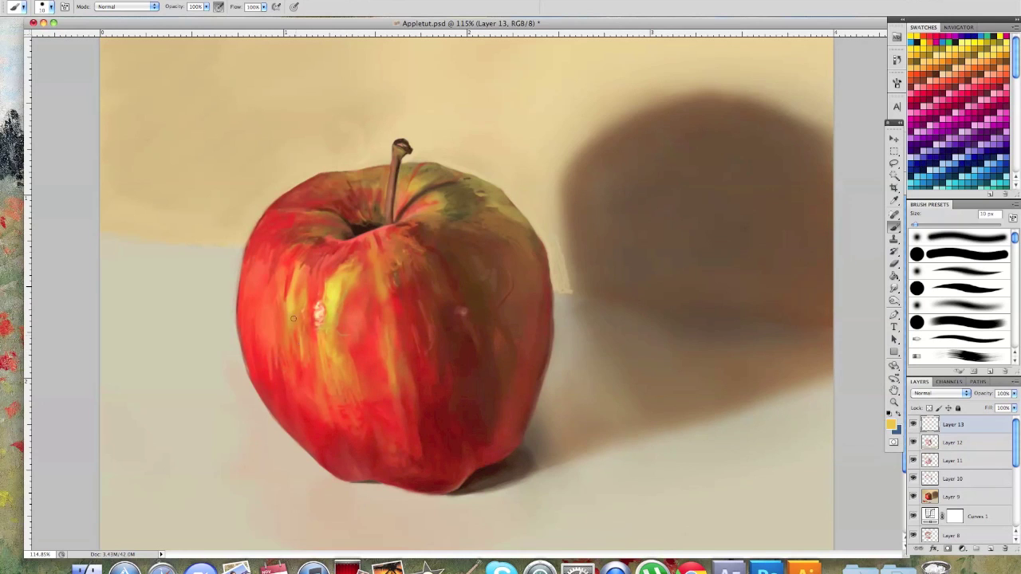
left_click(891, 423)
key("Return")
key("bracketleft")
key("bracketleft")
key("bracketleft")
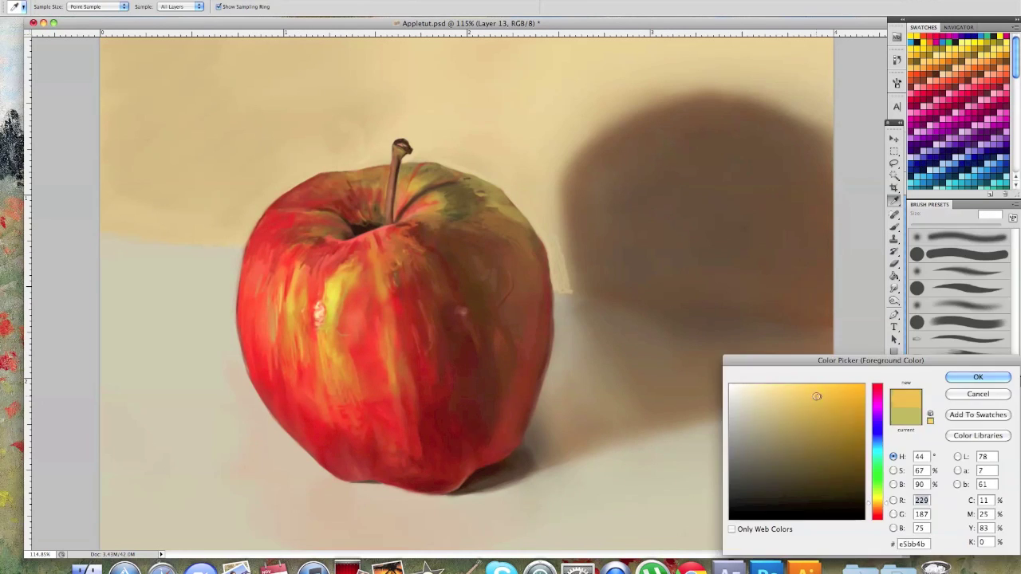
Step: Streak the apple's left front with sampled golden, red and orange tones using a 7 px brush
left_click(298, 336, "alt")
mouse_move(298, 336)
left_mouse_down()
mouse_move(289, 267)
mouse_move(351, 280)
left_mouse_up()
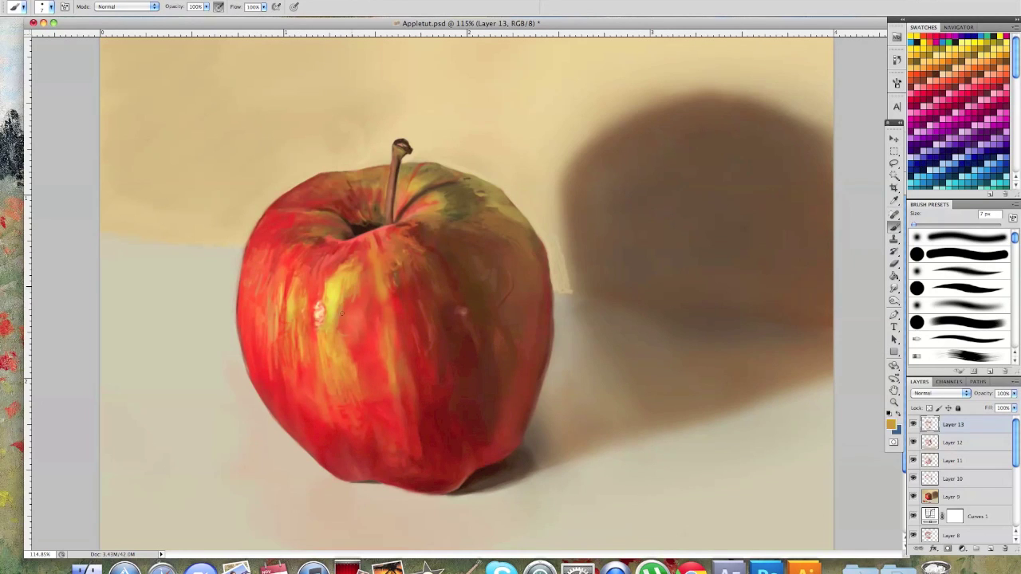
left_click_drag(351, 339, 349, 403)
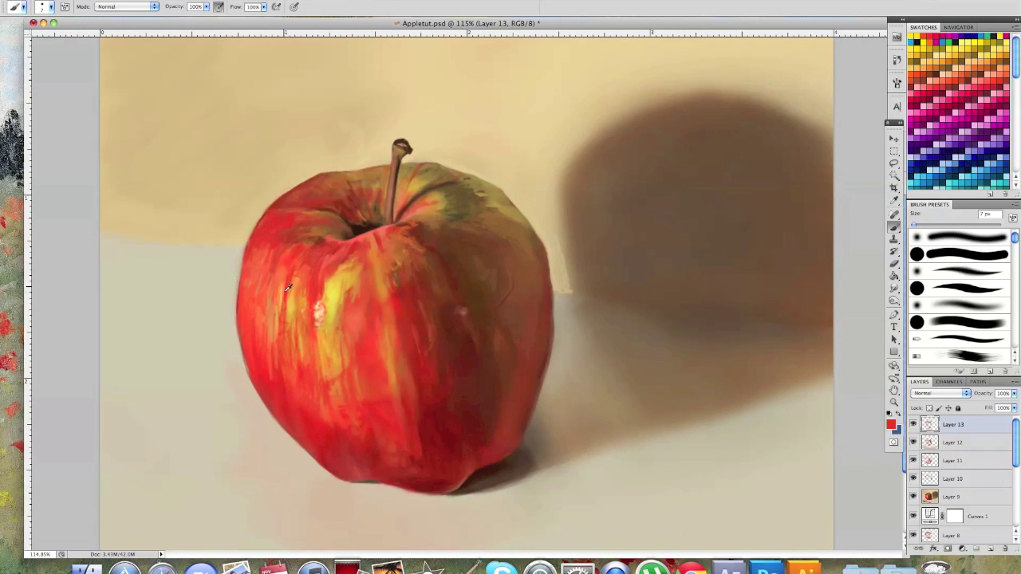
left_click(256, 263, "alt")
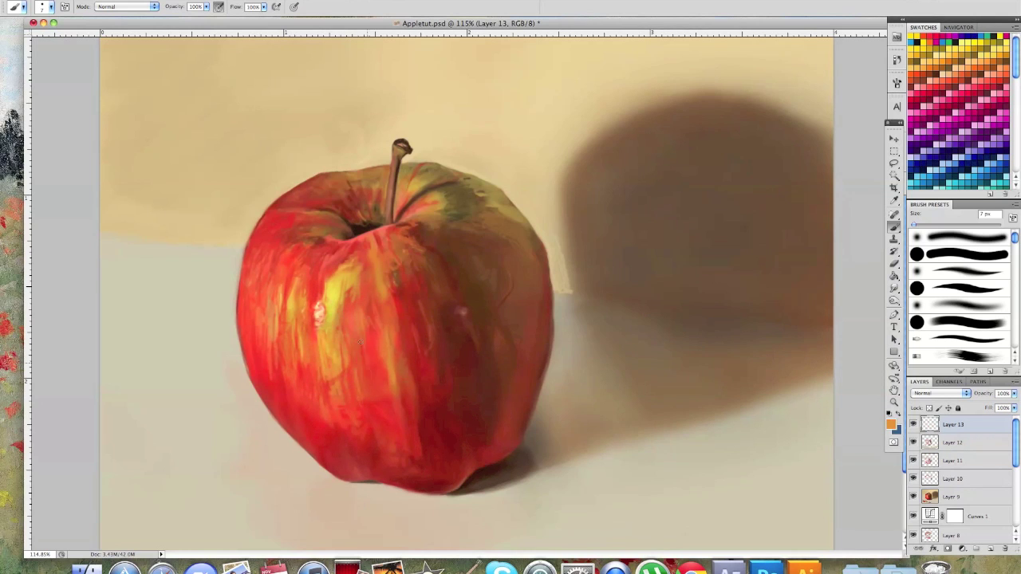
Step: Blend sampled yellow, brown and dark red tones into the apple's lower front and shaded side with a larger brush
key("super+minus")
key("super+minus")
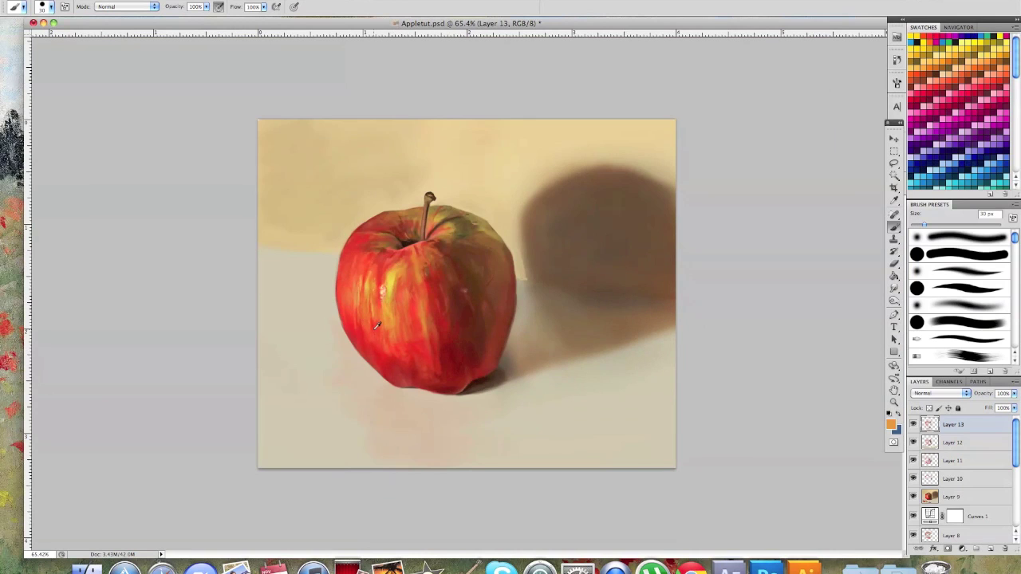
left_click(443, 341, "alt")
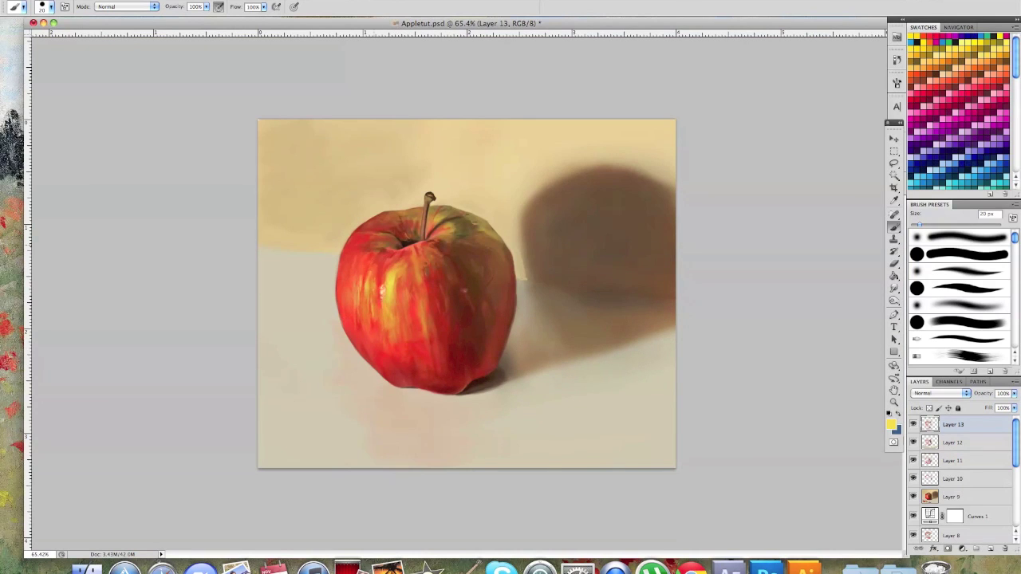
left_click(486, 337, "alt")
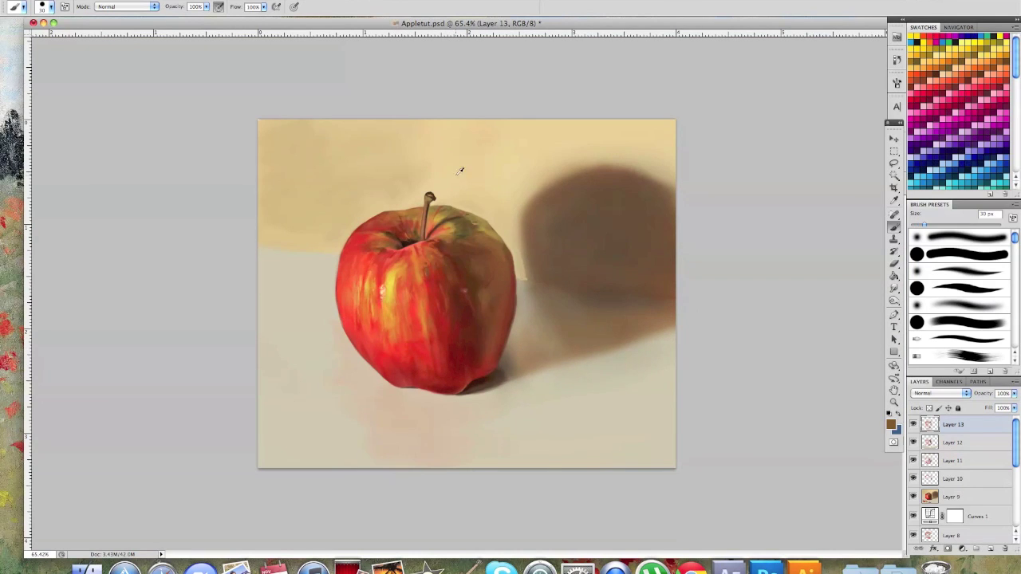
key("super+minus")
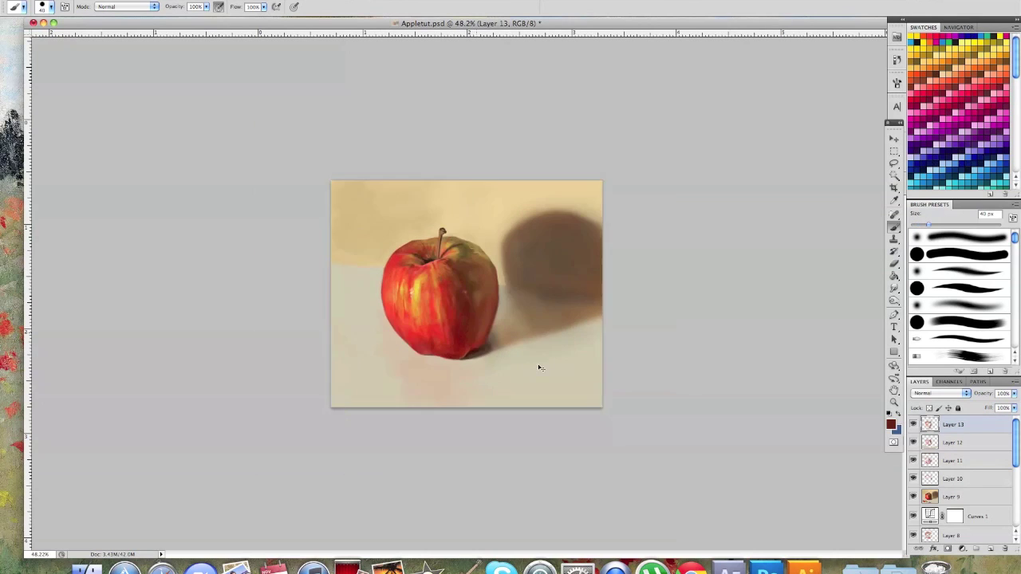
Step: Sample olive, red and dark red tones and deepen the apple's shaded right side with brushes from 25 to 45 px
key("super+equal")
key("super+equal")
left_click(486, 207, "alt")
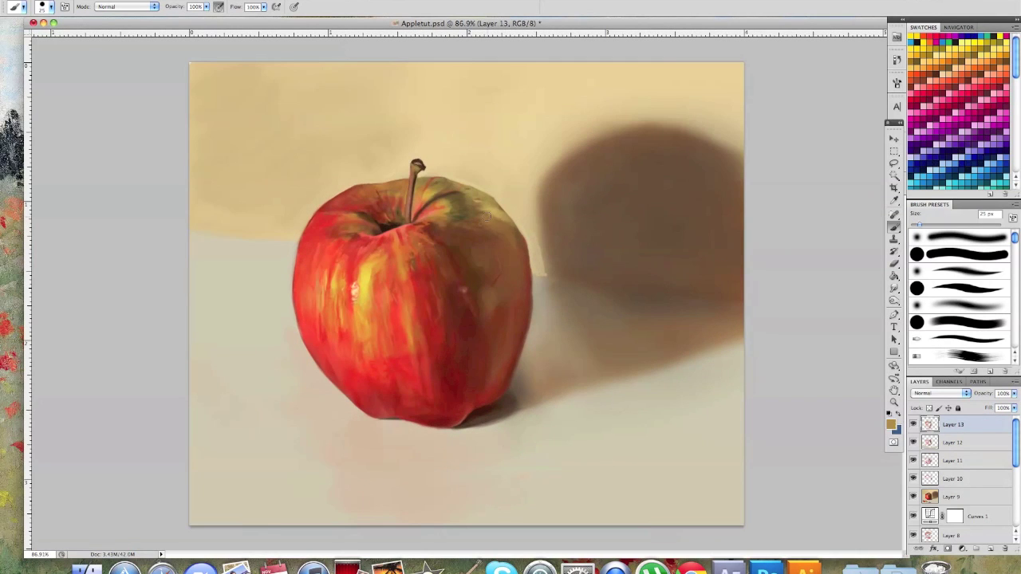
left_click(453, 272, "alt")
key("bracketright")
key("bracketright")
scroll(453, 272, "down", 5)
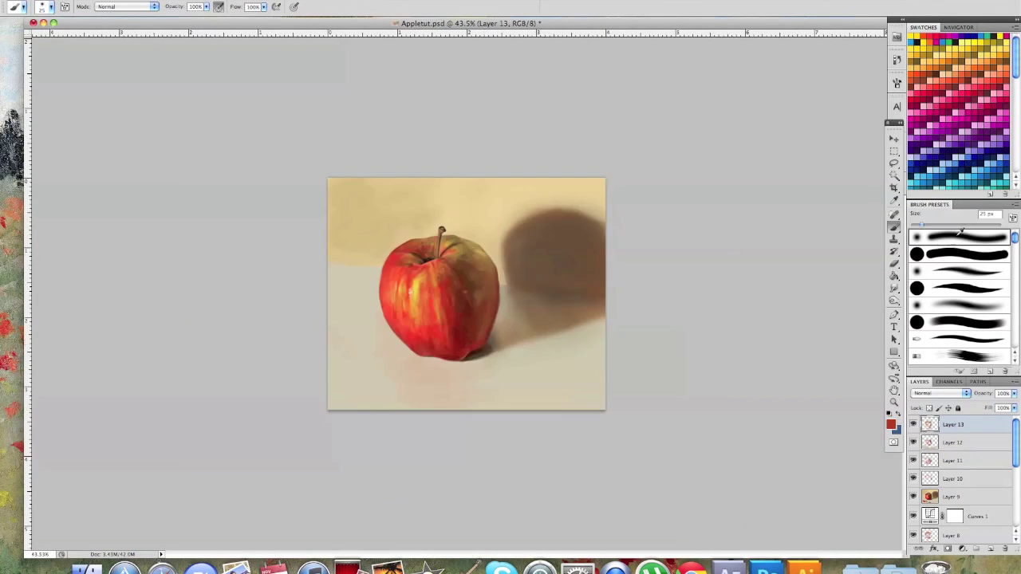
scroll(488, 316, "up", 5)
left_click_drag(506, 318, 488, 293)
scroll(506, 318, "down", 5)
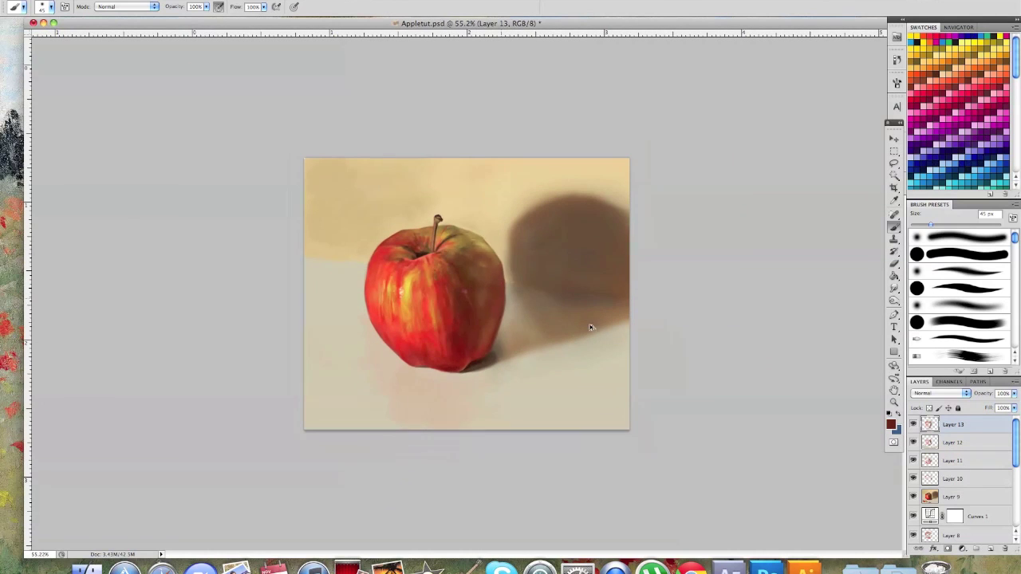
left_click(456, 327, "alt")
Step: Add and adjust a Hue/Saturation layer above Layer 13, and add a Curves adjustment layer above it
left_click(162, 2)
left_click(312, 144)
mouse_move(831, 224)
left_mouse_down()
mouse_move(862, 217)
mouse_move(810, 207)
mouse_move(829, 207)
left_mouse_up()
left_click(161, 2)
left_click(306, 97)
Step: Add a Selective Color adjustment layer, adjust its colour balance, and invert its mask to black
left_click(161, 2)
mouse_move(203, 78)
left_click(321, 239)
left_click_drag(830, 268, 881, 247)
left_click_drag(830, 226, 809, 239)
left_click(868, 143)
key("super+i")
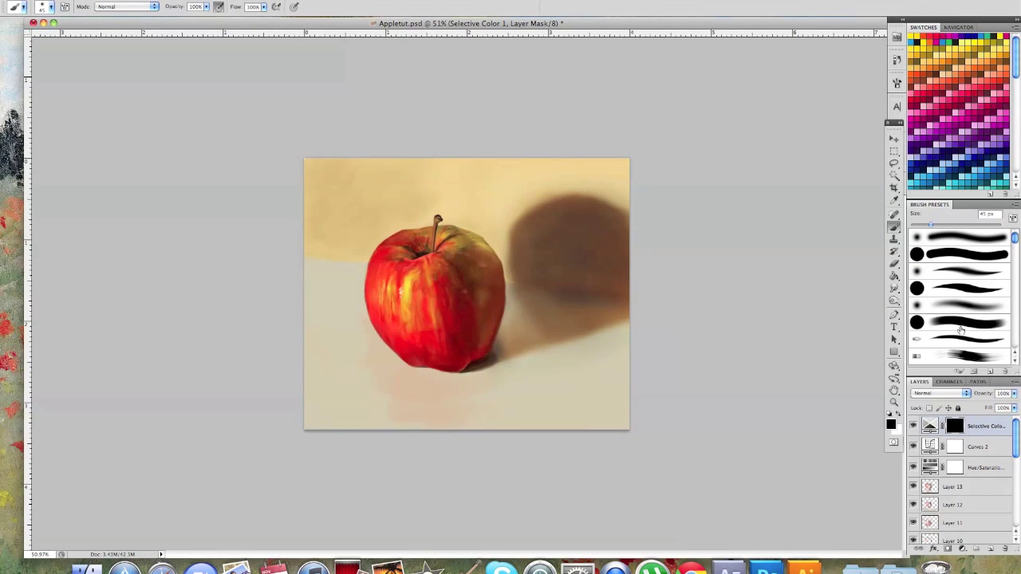
Step: Paint white on the Selective Color mask over the apple's front and shaded side with a 50 px brush
key("x")
key("bracketright")
mouse_move(434, 328)
left_mouse_down()
mouse_move(417, 352)
mouse_move(388, 328)
left_mouse_up()
left_click_drag(386, 264, 375, 287)
left_click_drag(473, 289, 473, 311)
left_click_drag(445, 279, 443, 322)
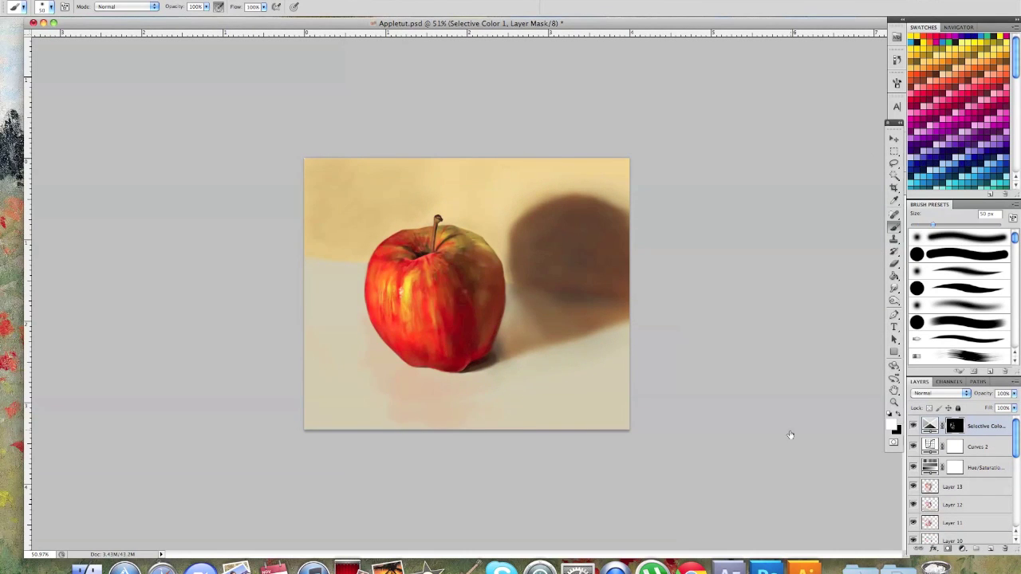
Step: Add another Hue/Saturation adjustment layer above the Selective Color layer and adjust it slightly
left_click(161, 1)
left_click(312, 136)
left_click_drag(829, 225, 823, 226)
left_click(868, 143)
Step: Create a new layer and refine the white highlight on the apple's left front with a 2 px brush
left_click(991, 549)
left_click(967, 289)
scroll(420, 331, "up", 10)
key("bracketleft")
key("bracketleft")
key("bracketleft")
key("bracketleft")
key("bracketleft")
key("bracketleft")
key("bracketleft")
key("bracketleft")
key("bracketleft")
key("bracketleft")
key("bracketleft")
key("bracketleft")
key("bracketleft")
key("bracketleft")
key("bracketleft")
key("bracketleft")
left_click_drag(333, 148, 338, 168)
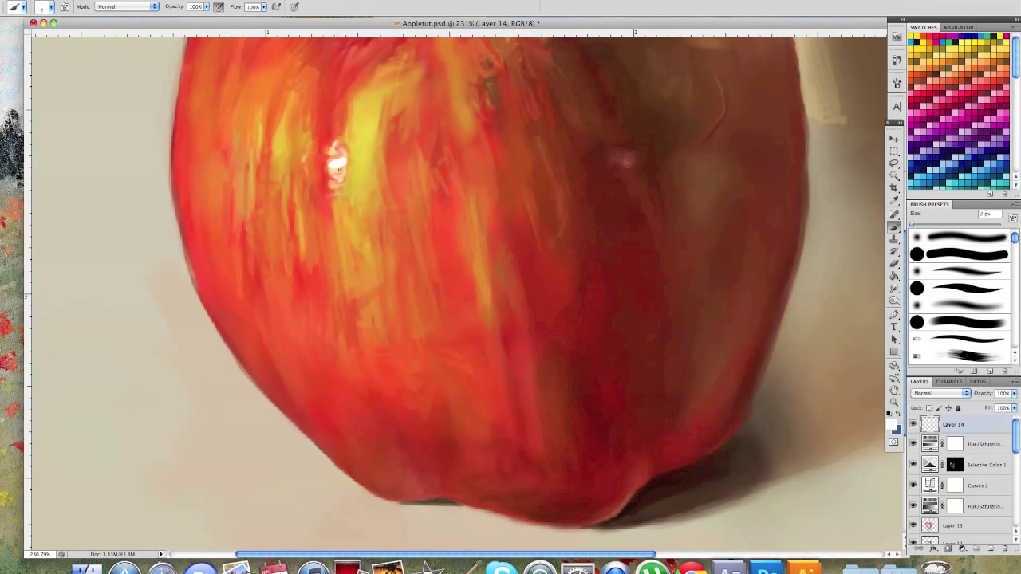
Step: Sample a light tone at the stem's base and paint a thin highlight down the stem with a 3 px brush
scroll(333, 149, "up", 5)
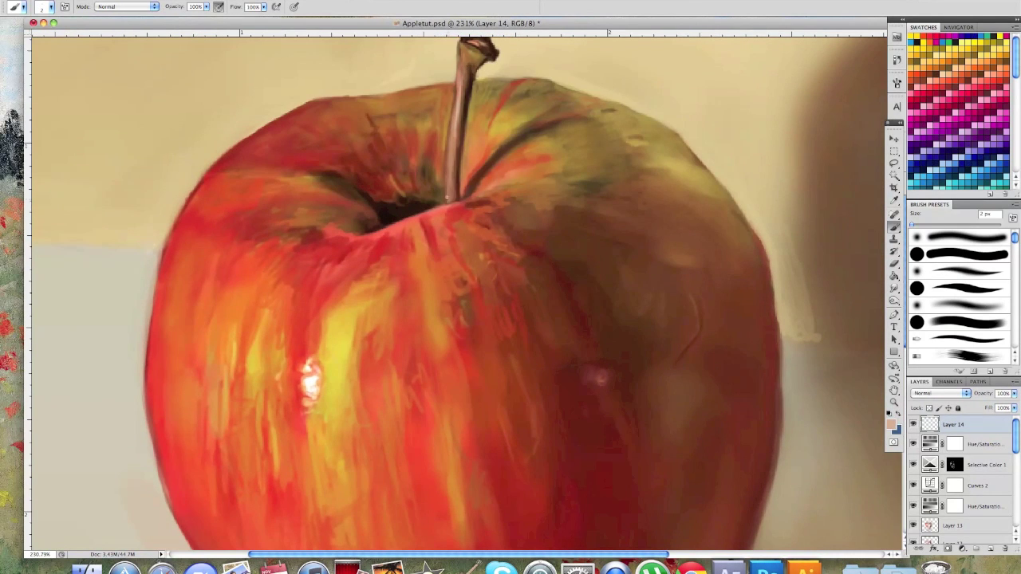
left_click(447, 197, "alt")
scroll(592, 312, "down", 10)
scroll(592, 312, "up", 10)
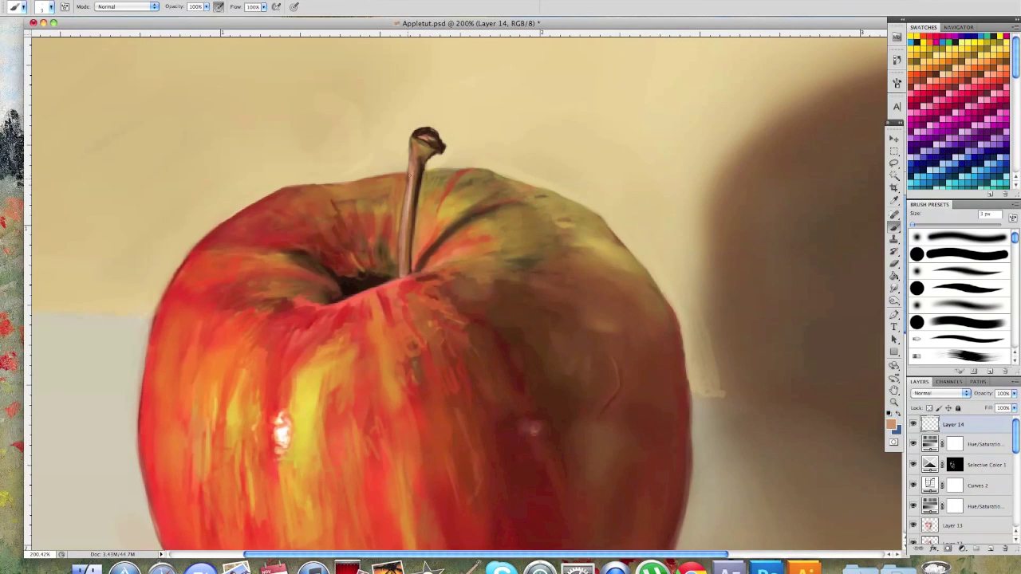
left_click_drag(410, 175, 405, 254)
Step: Create a new layer above the highlights and choose a scattered speckle brush at 150 px
scroll(406, 253, "down", 10)
left_click(991, 549)
scroll(467, 295, "up", 4)
left_click(51, 8)
left_click_drag(191, 219, 192, 323)
left_click(166, 158)
scroll(403, 363, "up", 5)
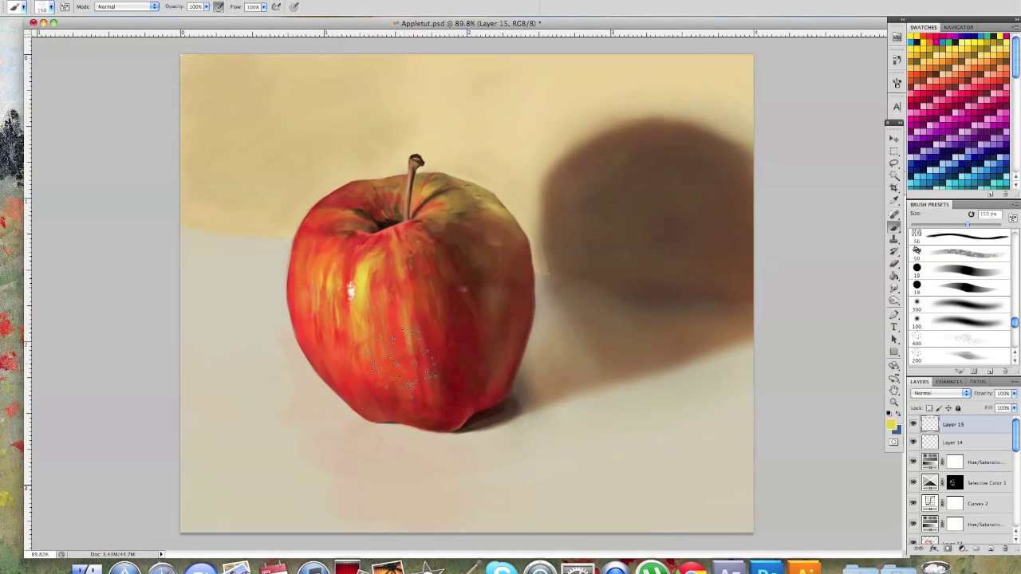
Step: Reduce the speckle brush to 40 px and dab sampled light colours over the apple's front and upper left
left_click(486, 364, "alt")
key("bracketleft")
key("bracketleft")
key("bracketleft")
key("bracketleft")
key("bracketleft")
left_click(941, 393)
left_click(923, 359)
left_click(891, 425)
left_click(978, 376)
left_click(375, 399)
left_click(367, 275, "alt")
left_click(315, 241)
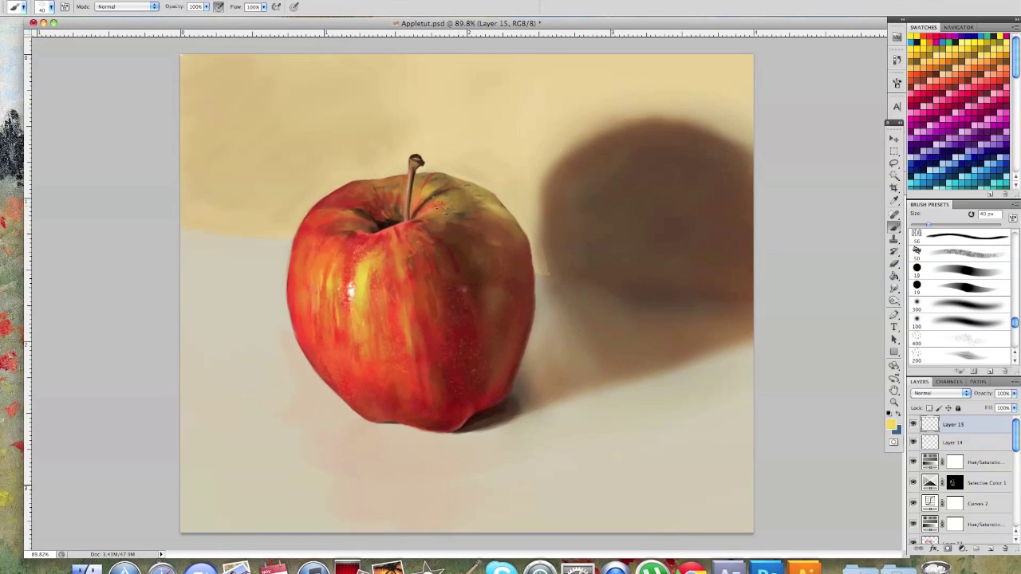
Step: Shrink the speckle brush, set the opacity to 72%, and add finer sampled-colour speckles to the apple's front
key("bracketleft")
key("bracketleft")
key("bracketleft")
key("bracketleft")
key("7")
key("2")
left_click(375, 331, "alt")
Step: Create a new layer and scatter sampled-colour speckles over the apple's front and shaded side with a 100 px brush
key("super+alt+shift+n")
key("bracketright")
key("bracketright")
key("bracketright")
key("bracketright")
key("bracketright")
key("bracketright")
left_click(363, 301, "alt")
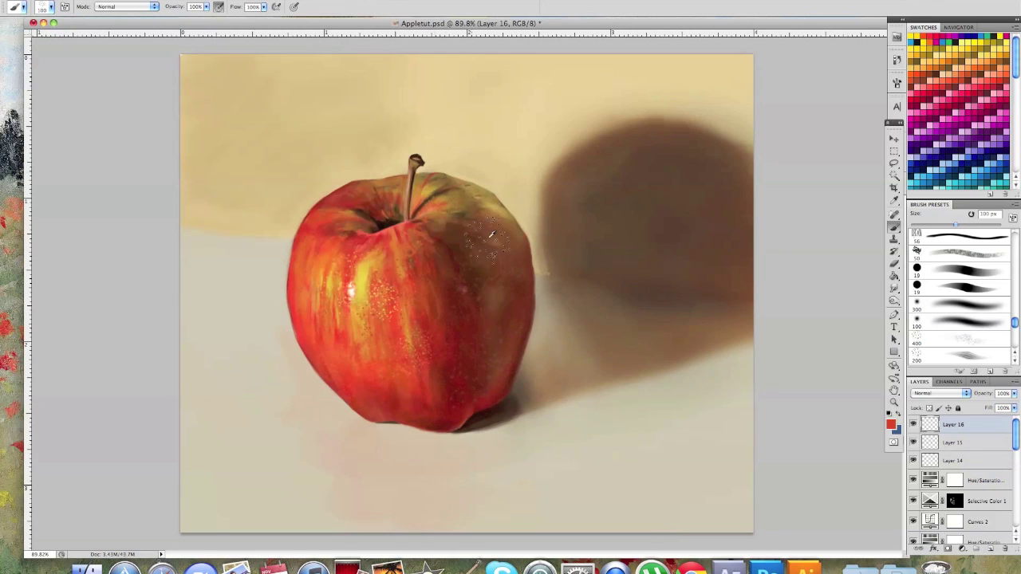
left_click(461, 276, "alt")
Step: Lower the speckle layer's opacity, and paint across the apple's upper front, switching to another brush preset
left_click(1015, 394)
left_click_drag(1013, 405, 987, 406)
left_click_drag(447, 271, 391, 271)
left_click(959, 270)
mouse_move(319, 271)
left_mouse_down()
mouse_move(375, 270)
mouse_move(319, 272)
mouse_move(351, 272)
left_mouse_up()
Step: Stamp the visible layers into a new layer and cover the light patch beside the apple's right edge with sampled background colour
key("super+alt+shift+e")
left_click(953, 308)
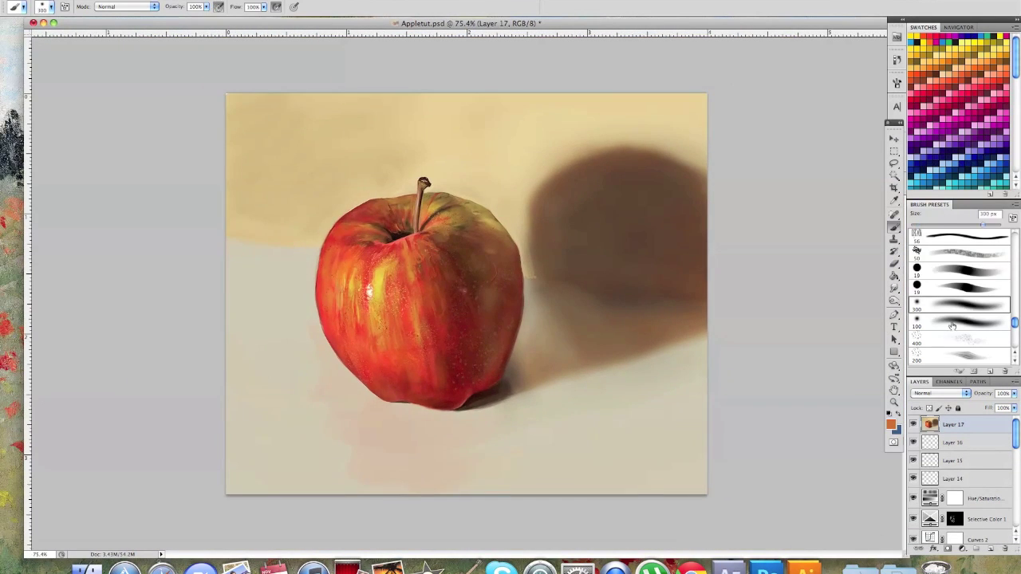
left_click(551, 276, "alt")
left_click_drag(538, 259, 543, 279)
key("super+alt+shift+e")
Step: Add a Selective Color layer with Neutrals at Cyan +11, Magenta +17, Yellow +28 and Black +2, and set its opacity to 64%
left_click(163, 1)
mouse_move(186, 77)
left_click(315, 236)
left_click(835, 179)
mouse_move(830, 205)
left_mouse_down()
mouse_move(857, 205)
mouse_move(837, 205)
left_mouse_up()
left_click_drag(830, 226, 839, 225)
mouse_move(831, 246)
left_mouse_down()
mouse_move(812, 249)
mouse_move(844, 247)
left_mouse_up()
left_click(940, 393)
left_click(1014, 394)
left_click_drag(1013, 406, 995, 405)
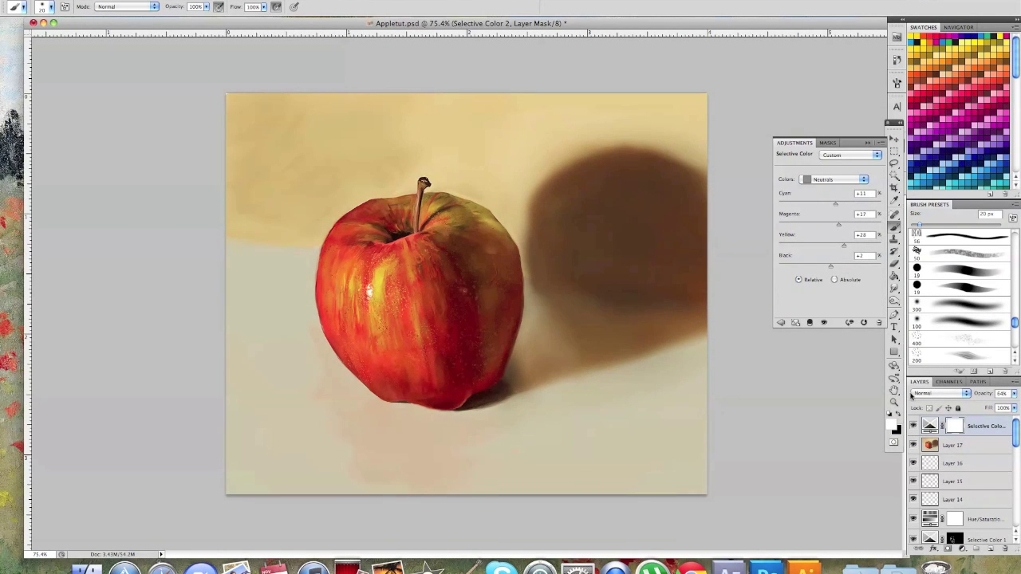
Step: Create a new layer and glaze the apple's lower right side with a dark red using a 35 px brush
key("super+alt+shift+n")
left_click(500, 310, "alt")
key("bracketright")
key("bracketright")
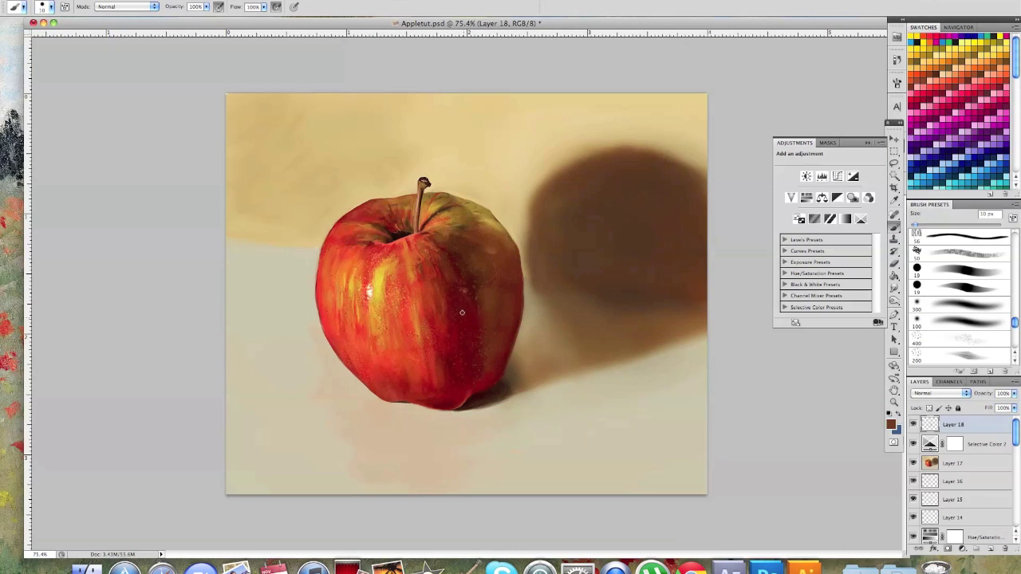
left_click(891, 424)
left_click(978, 377)
key("bracketright")
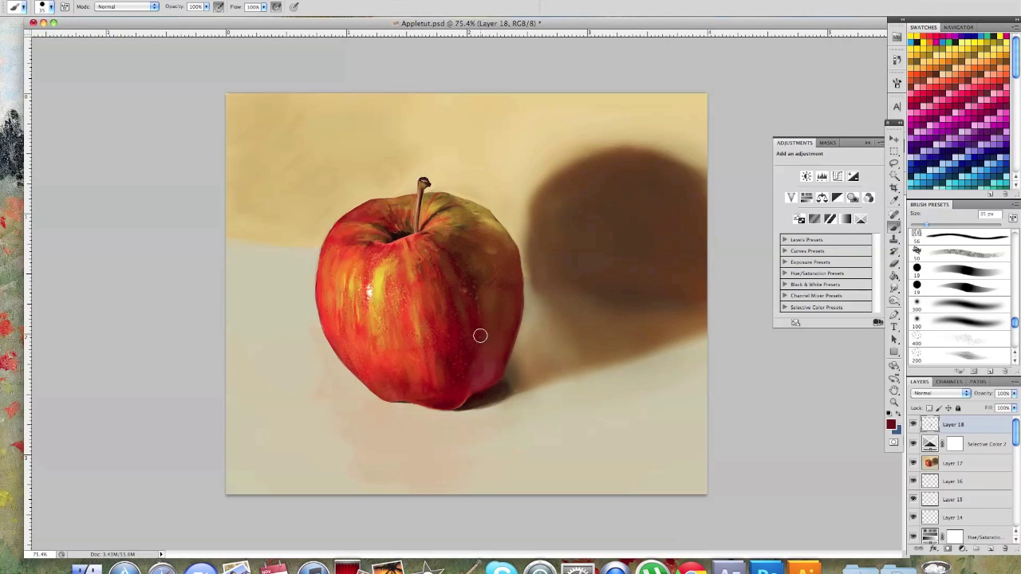
Step: Sample dark tones near the apple's base and darken its lower edge and contact shadow with a 40 px brush
left_click(495, 369, "alt")
left_click(405, 400, "alt")
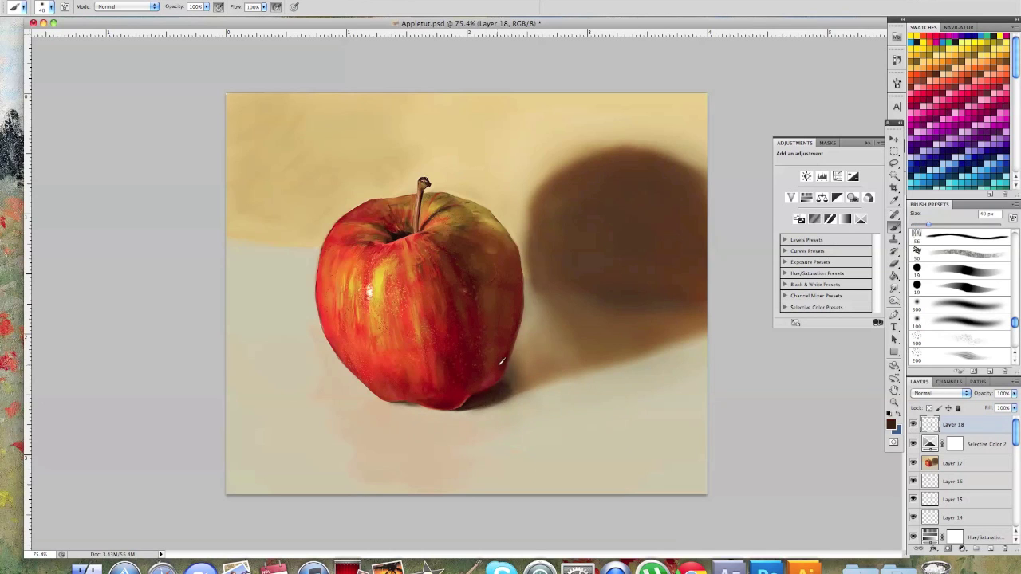
key("bracketright")
key("bracketright")
key("bracketright")
scroll(493, 334, "down", 3)
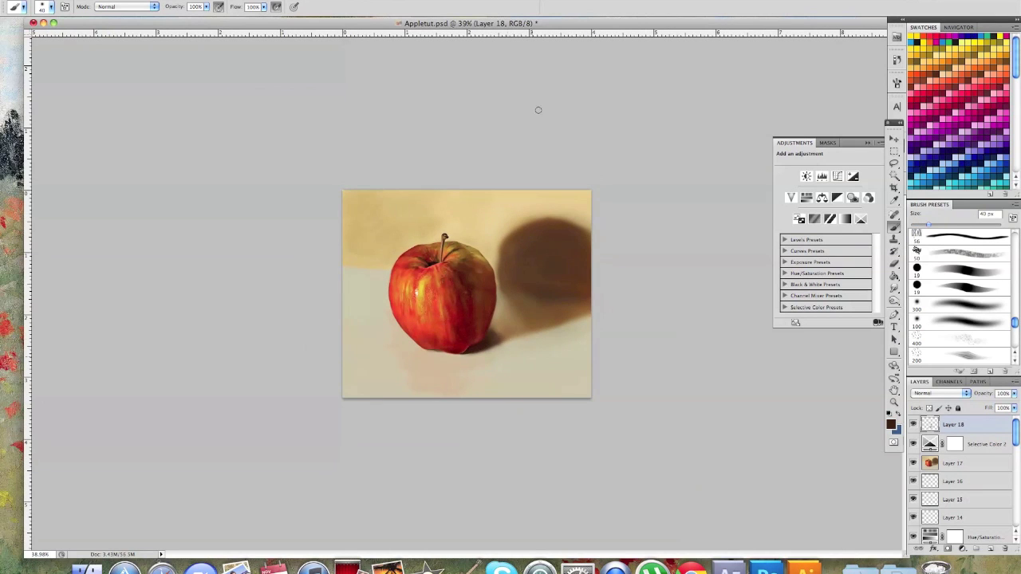